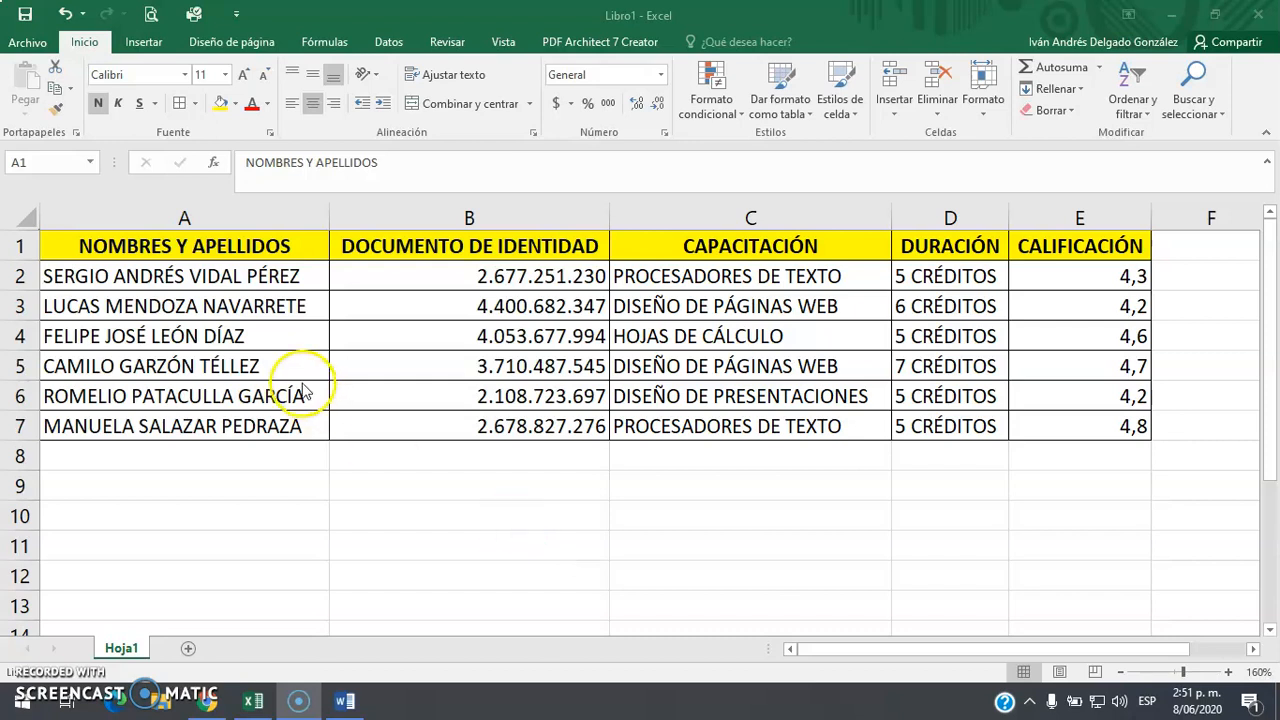
Go over the table's columns: NOMBRES Y APELLIDOS, DOCUMENTO DE IDENTIDAD, CAPACITACIÓN, DURACIÓN and CALIFICACIÓN
left_click(234, 242)
left_click(417, 245)
left_click(568, 217)
left_click(727, 215)
left_click(912, 212)
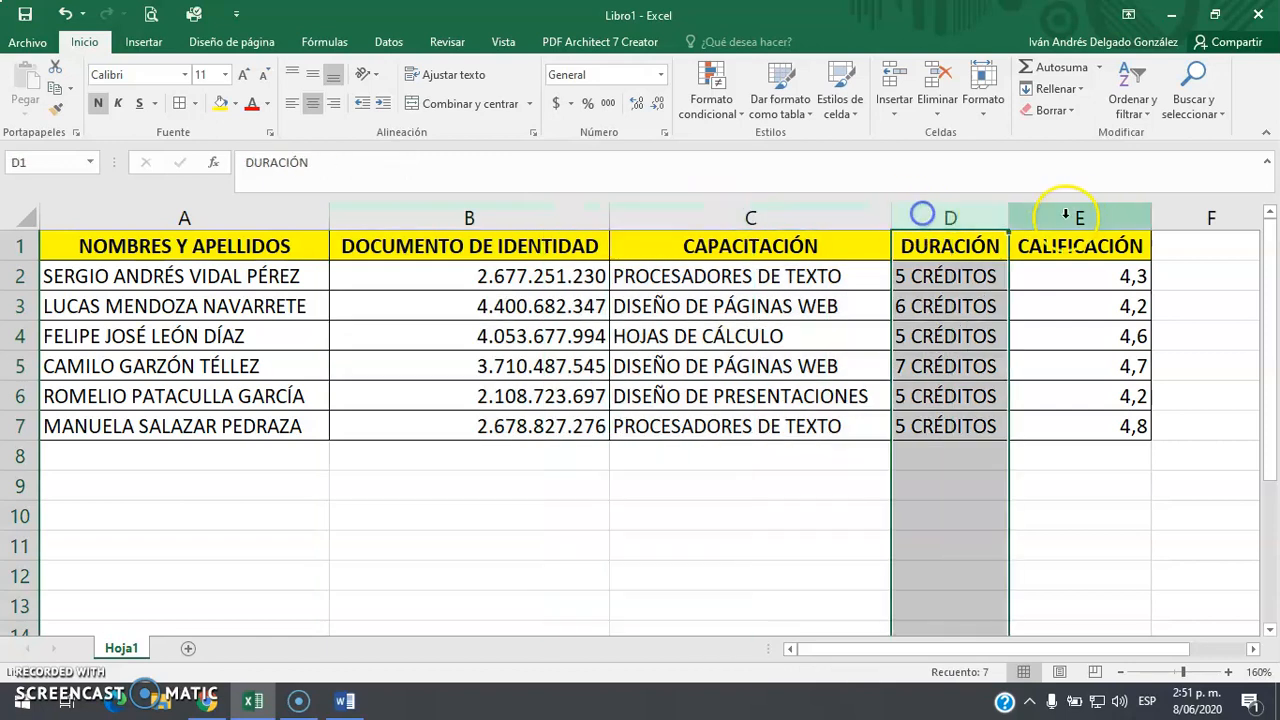
left_click(1068, 212)
left_click(238, 217)
left_click_drag(240, 276, 406, 279)
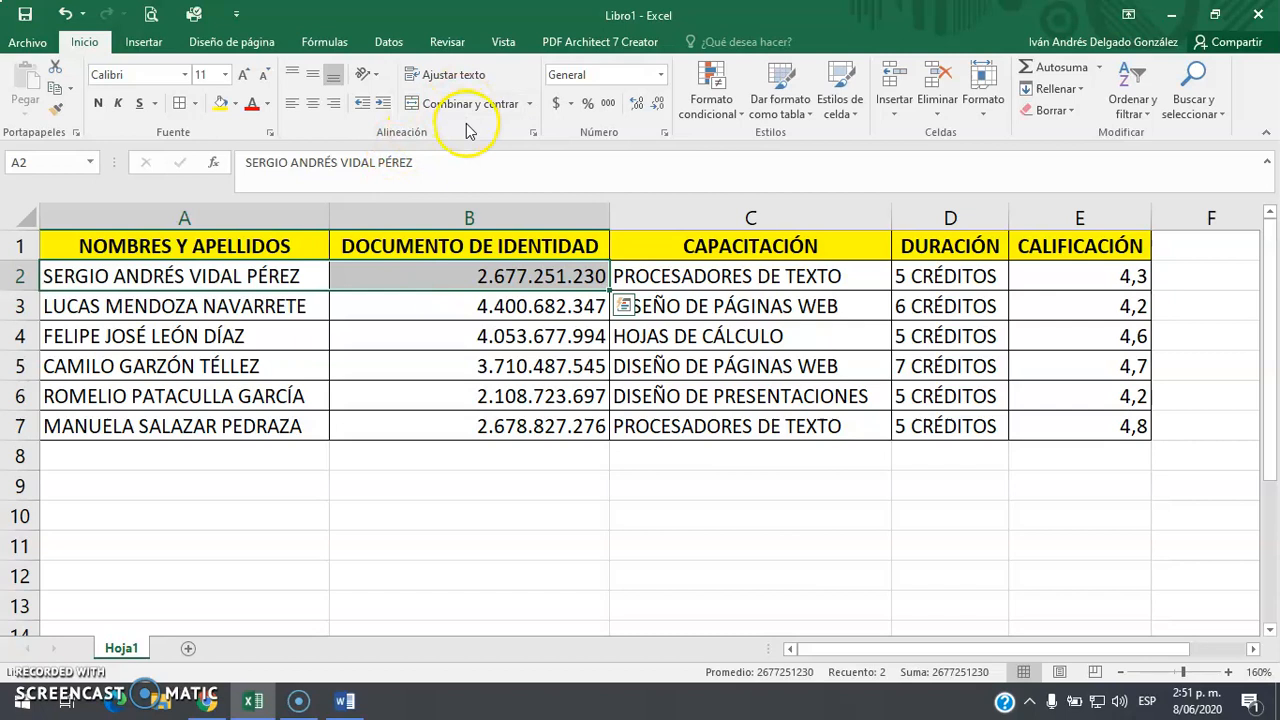
left_click(195, 368)
left_click(194, 216)
left_click(471, 216)
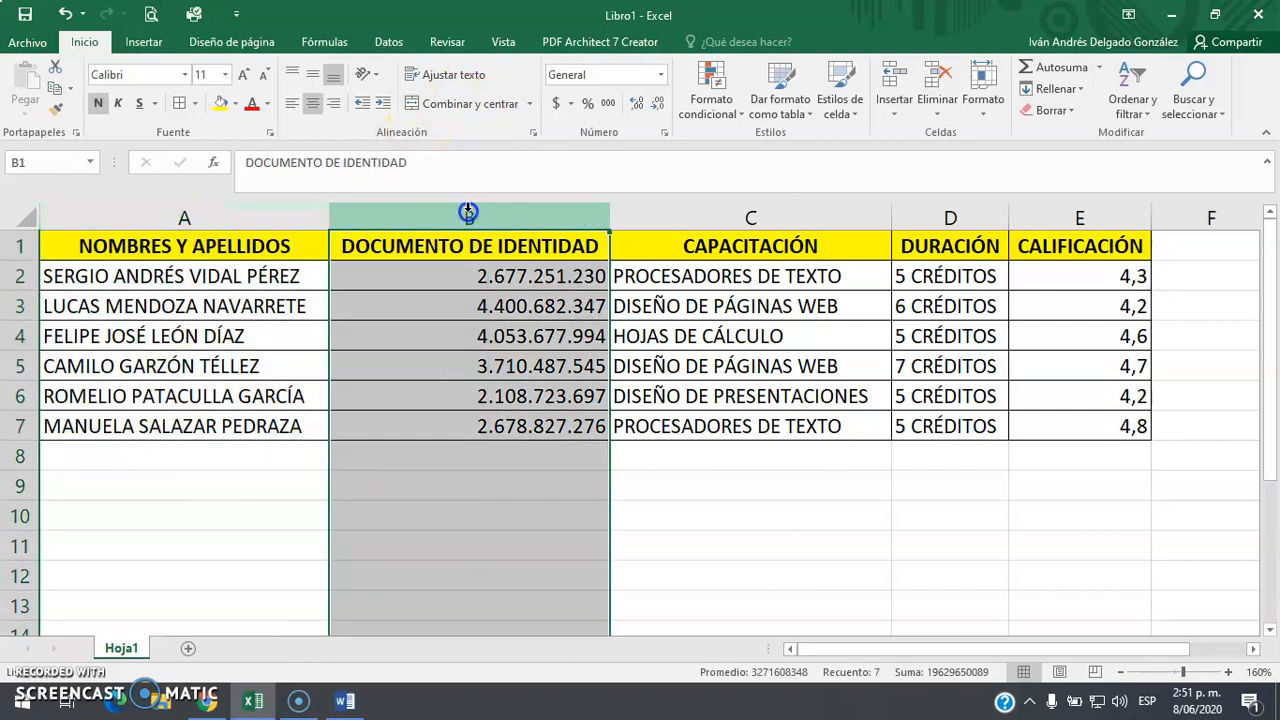
left_click(734, 216)
left_click(955, 217)
left_click(1034, 218)
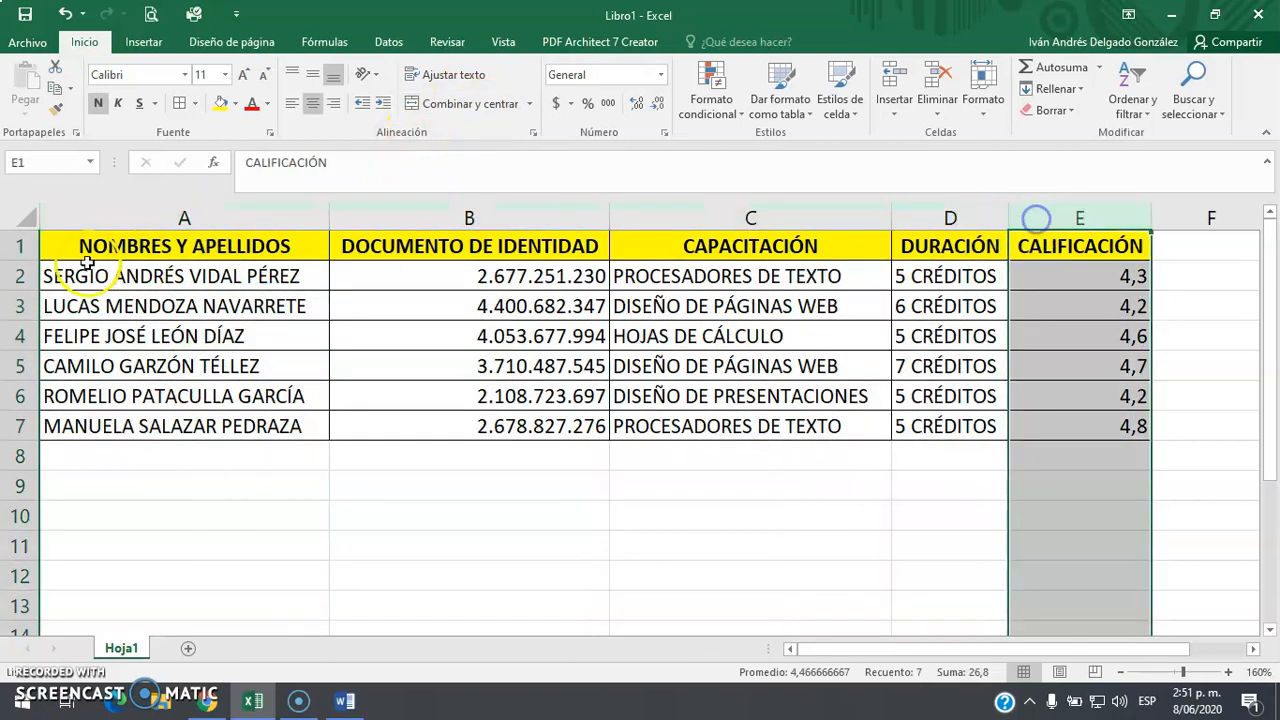
left_click(101, 249)
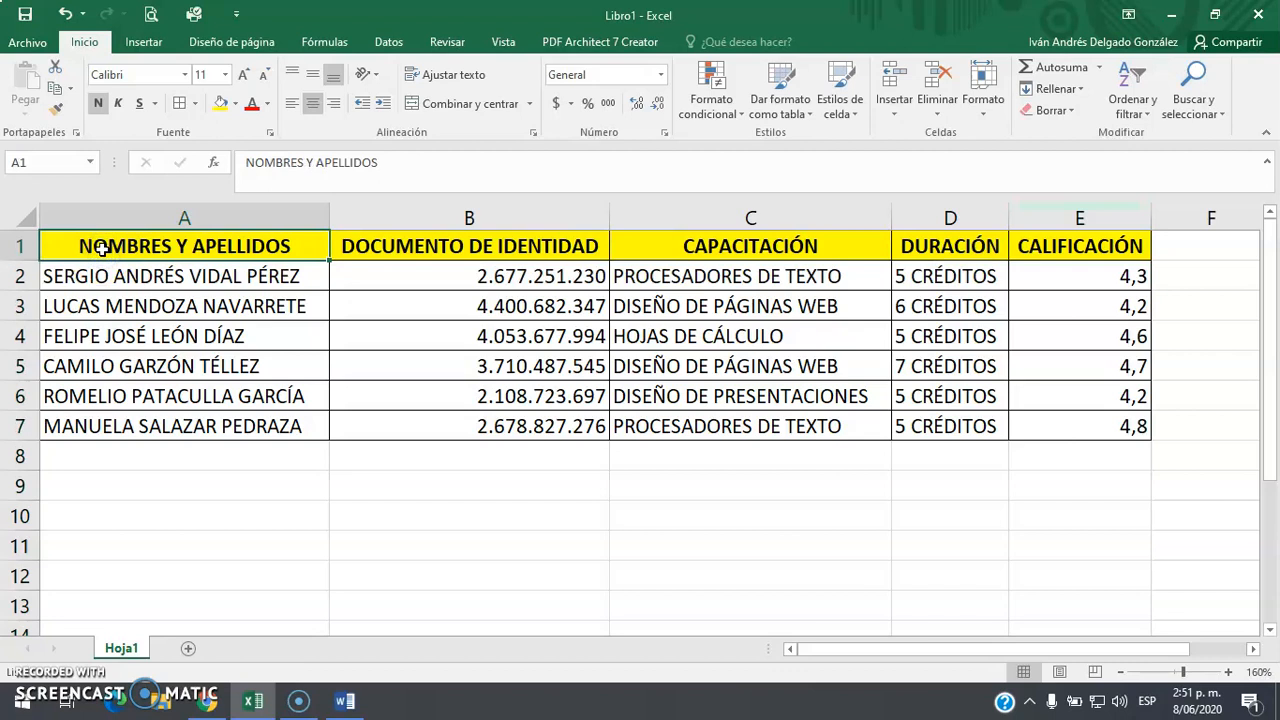
Review the five field names and select the whole student table A1:E7
left_click(261, 247)
left_click(407, 243)
left_click(702, 240)
left_click(950, 240)
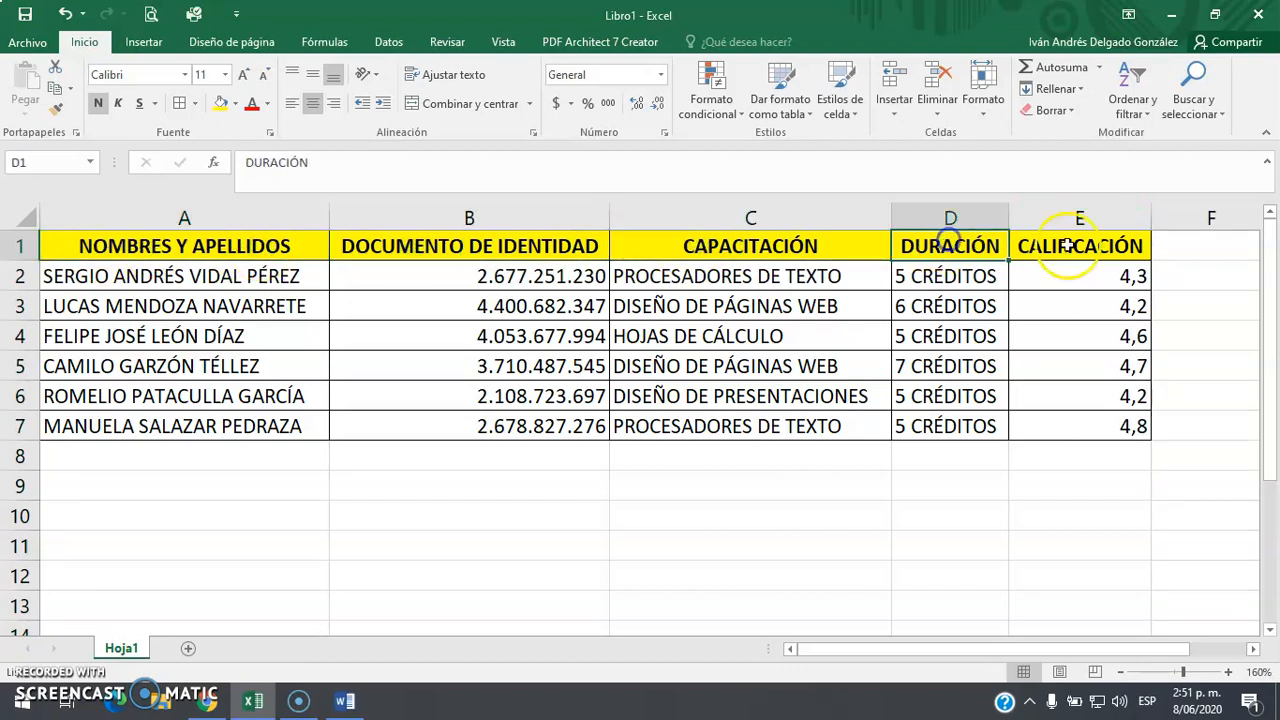
left_click(1085, 246)
left_click_drag(1096, 272, 86, 300)
left_click_drag(100, 246, 1110, 428)
left_click(77, 337)
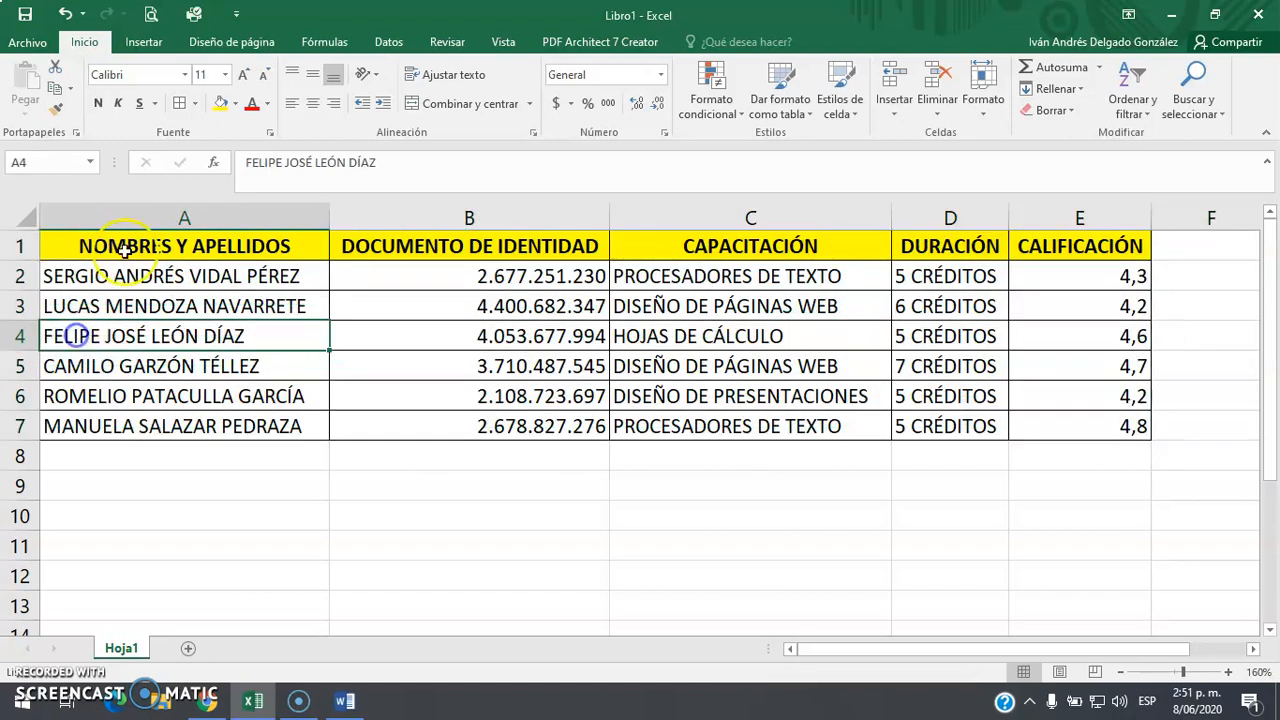
left_click(130, 241)
left_click_drag(132, 277, 134, 400)
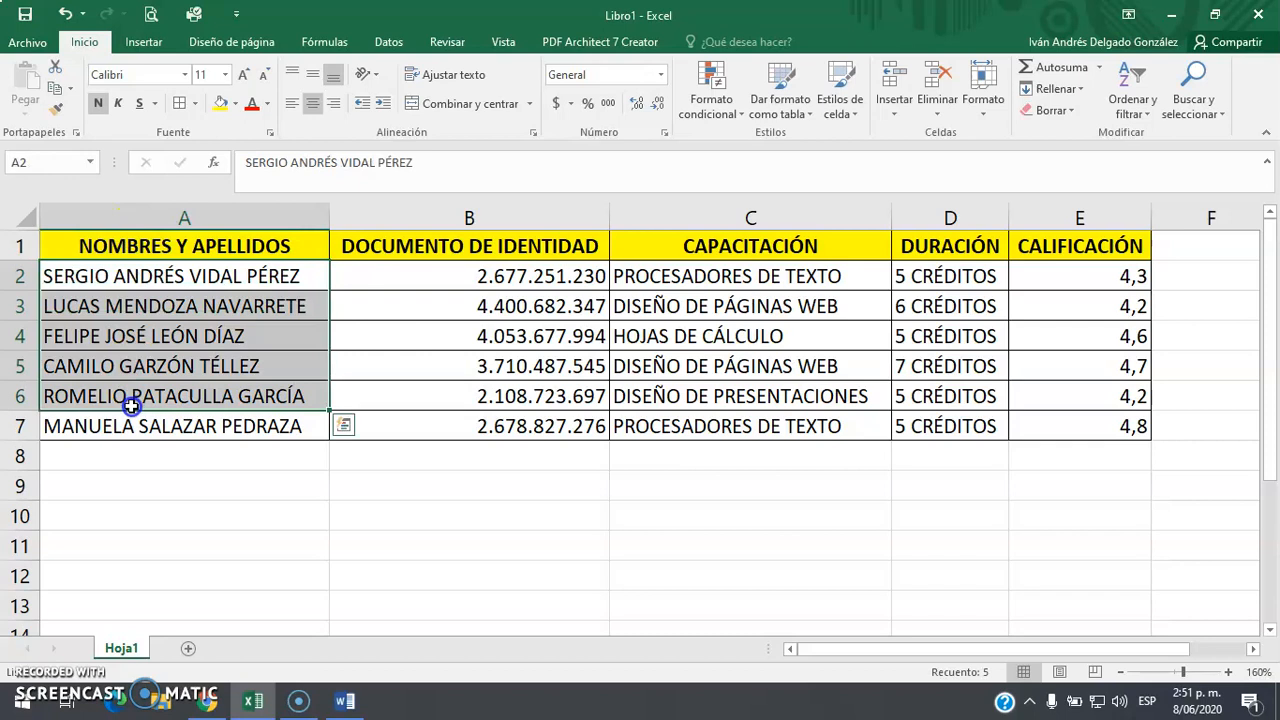
left_click(229, 246)
left_click(385, 258)
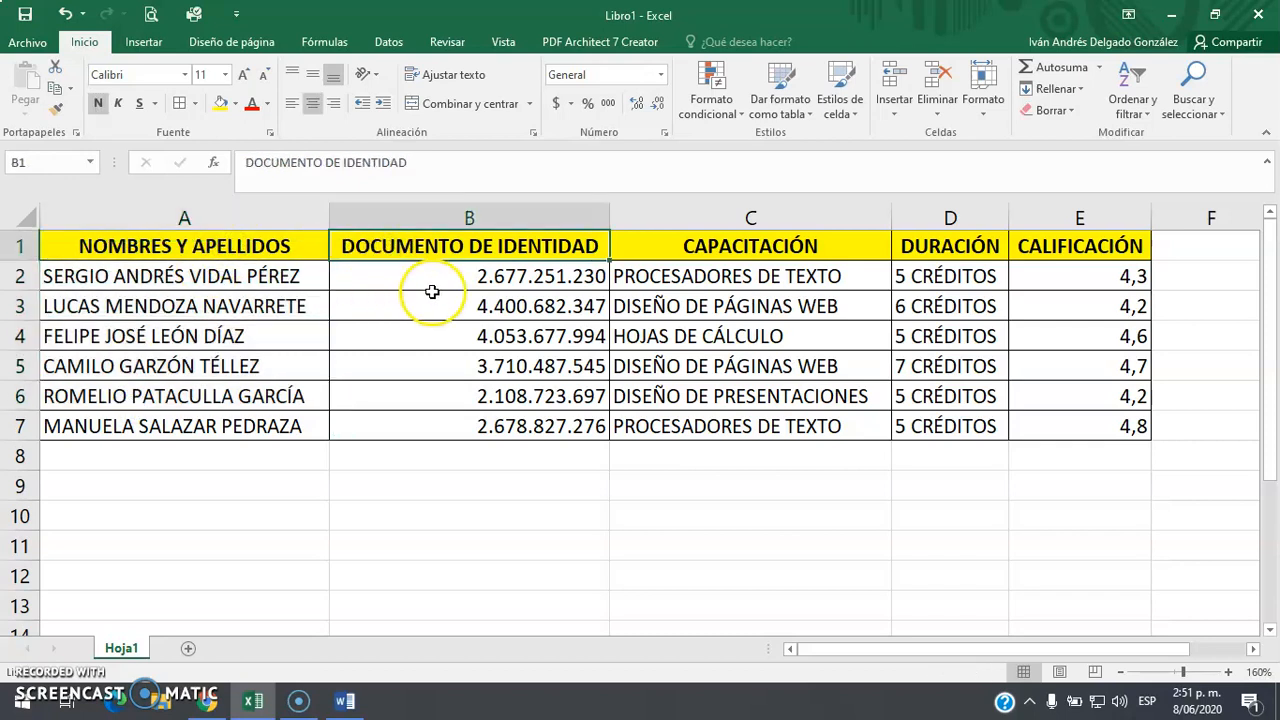
left_click(766, 250)
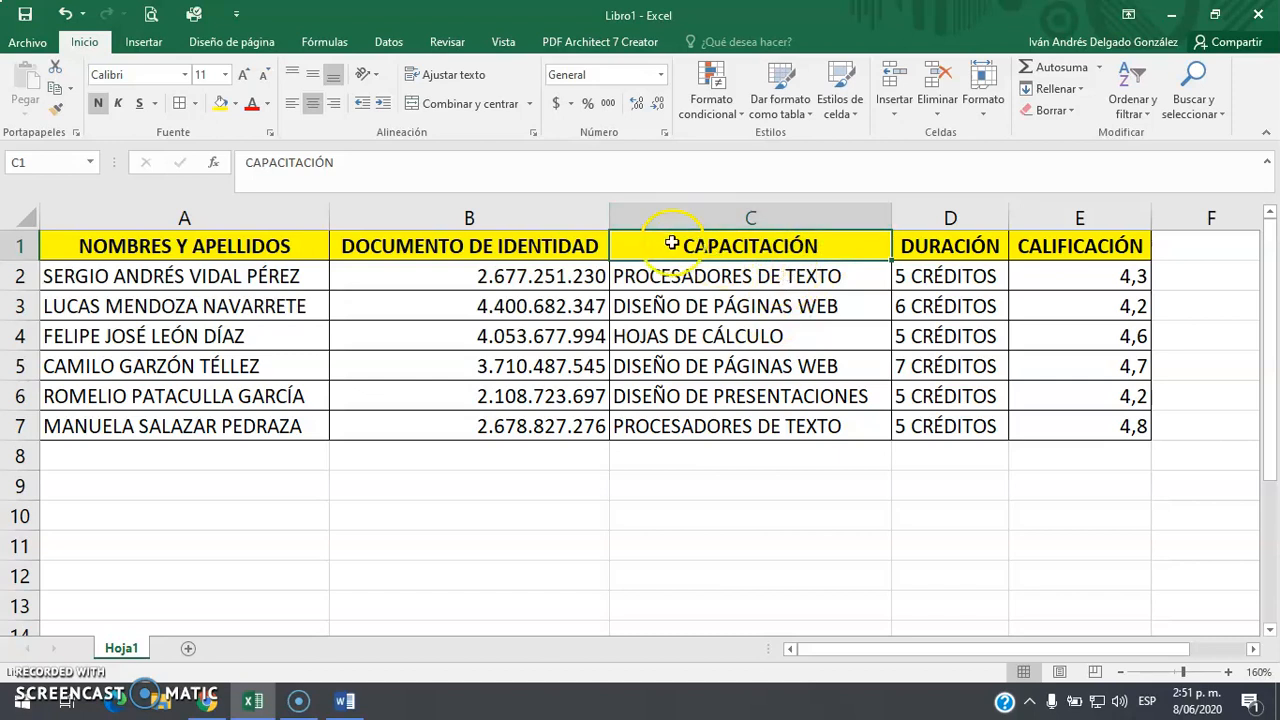
left_click(977, 246)
left_click(1077, 245)
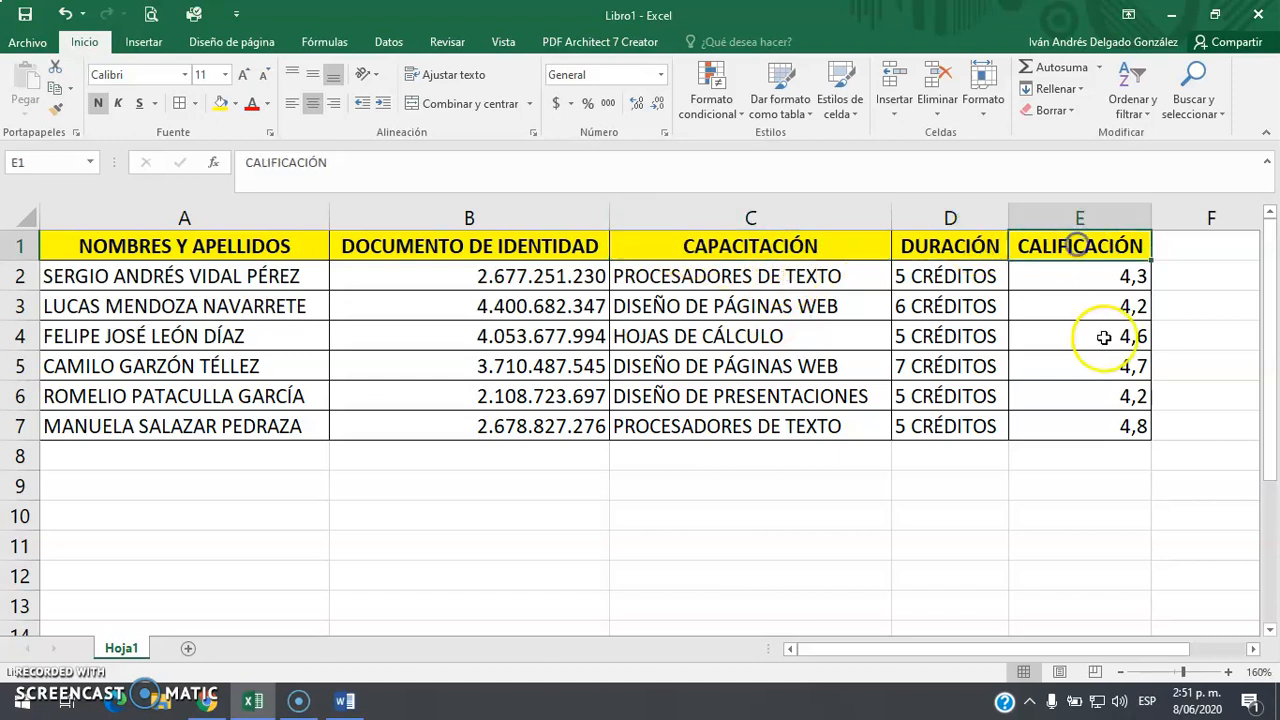
left_click_drag(90, 245, 1079, 434)
left_click(311, 342)
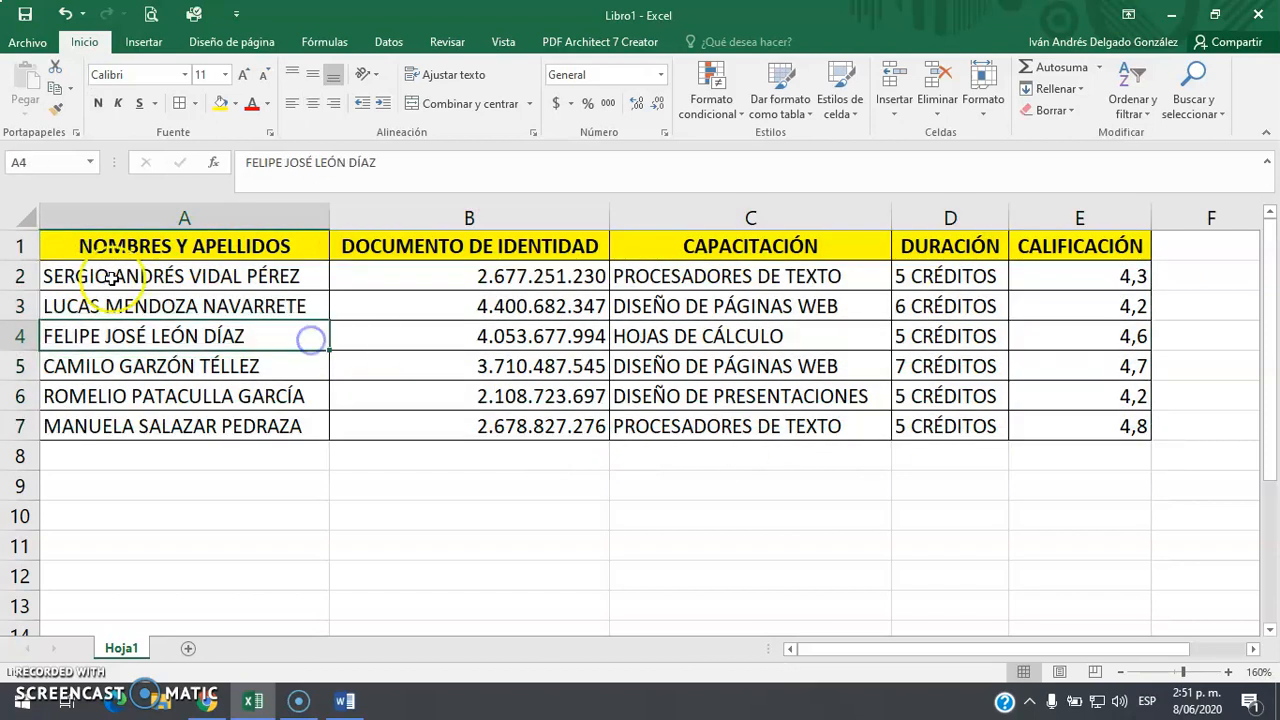
left_click(135, 247)
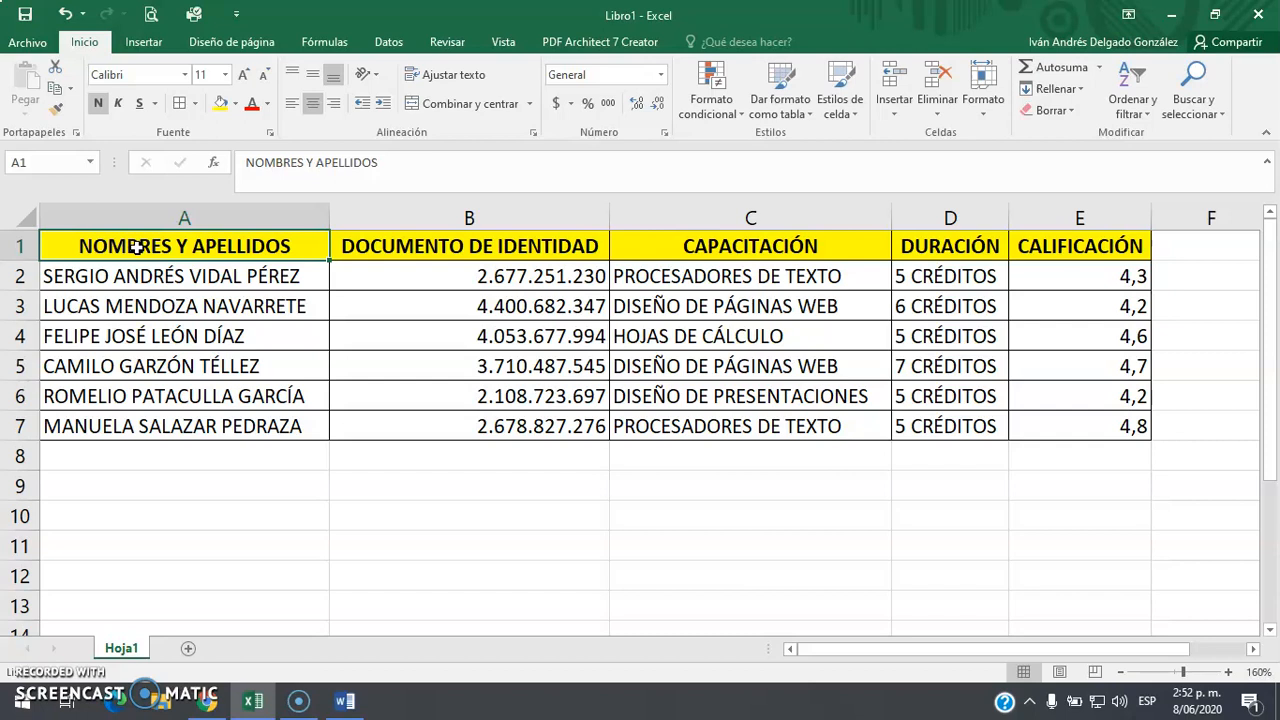
Walk through the first two student records and mark the six student names A2:A7
left_click(163, 280)
left_click(412, 275)
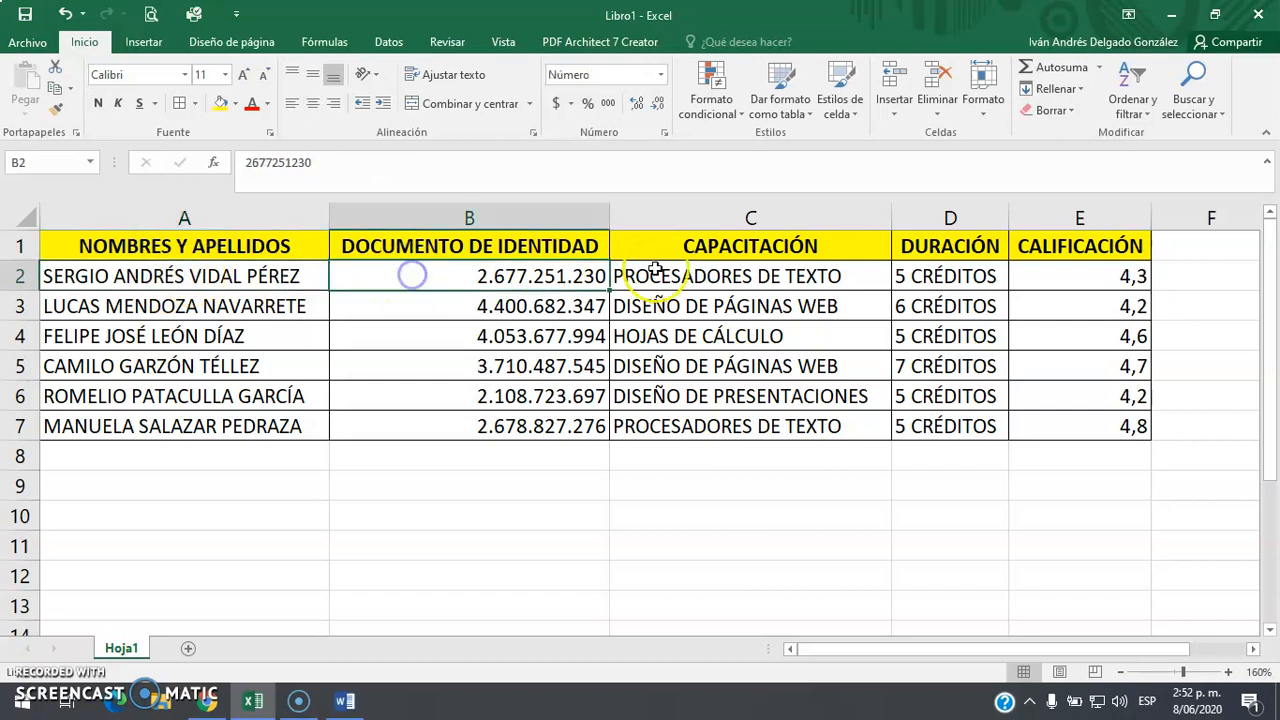
left_click(709, 270)
left_click(952, 274)
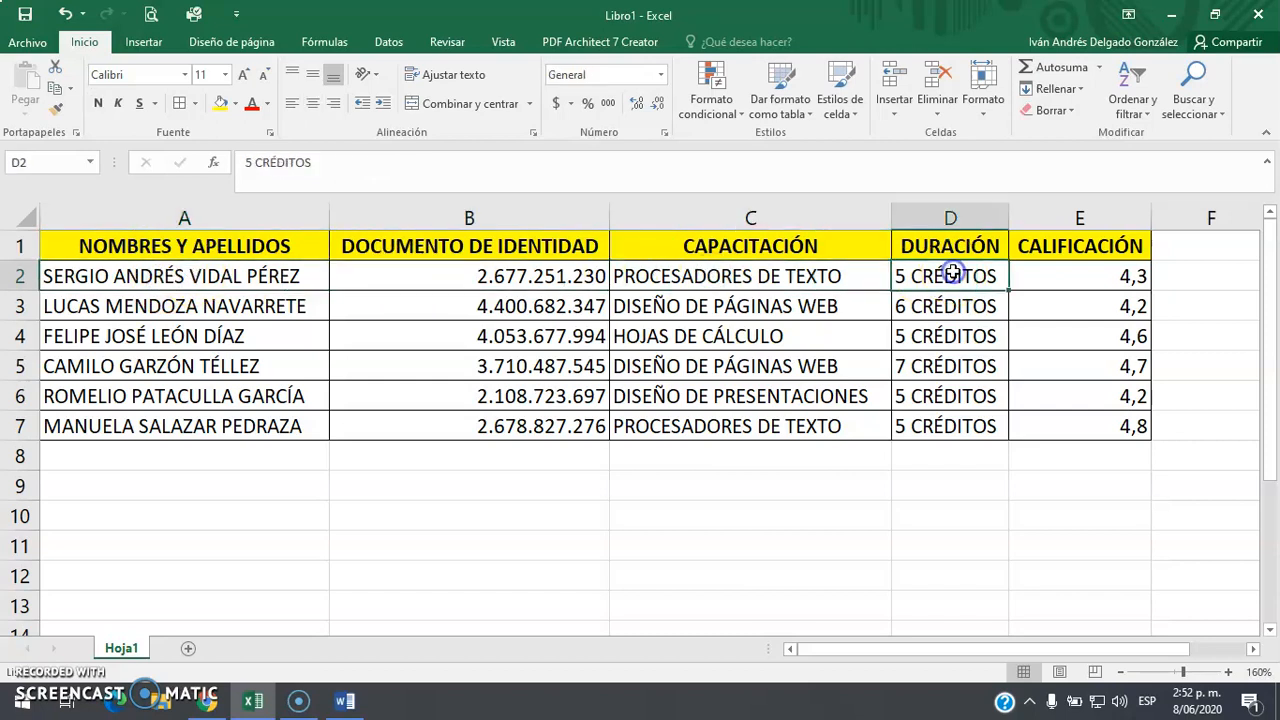
left_click(1050, 279)
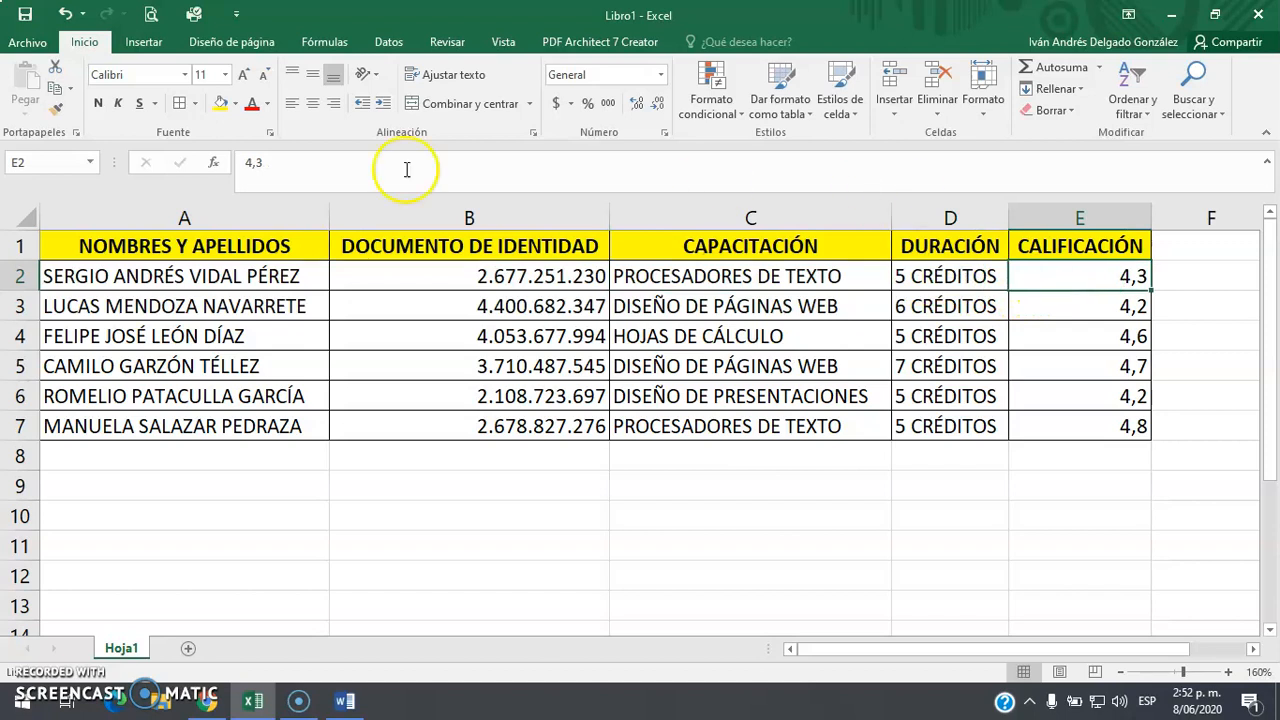
left_click(148, 306)
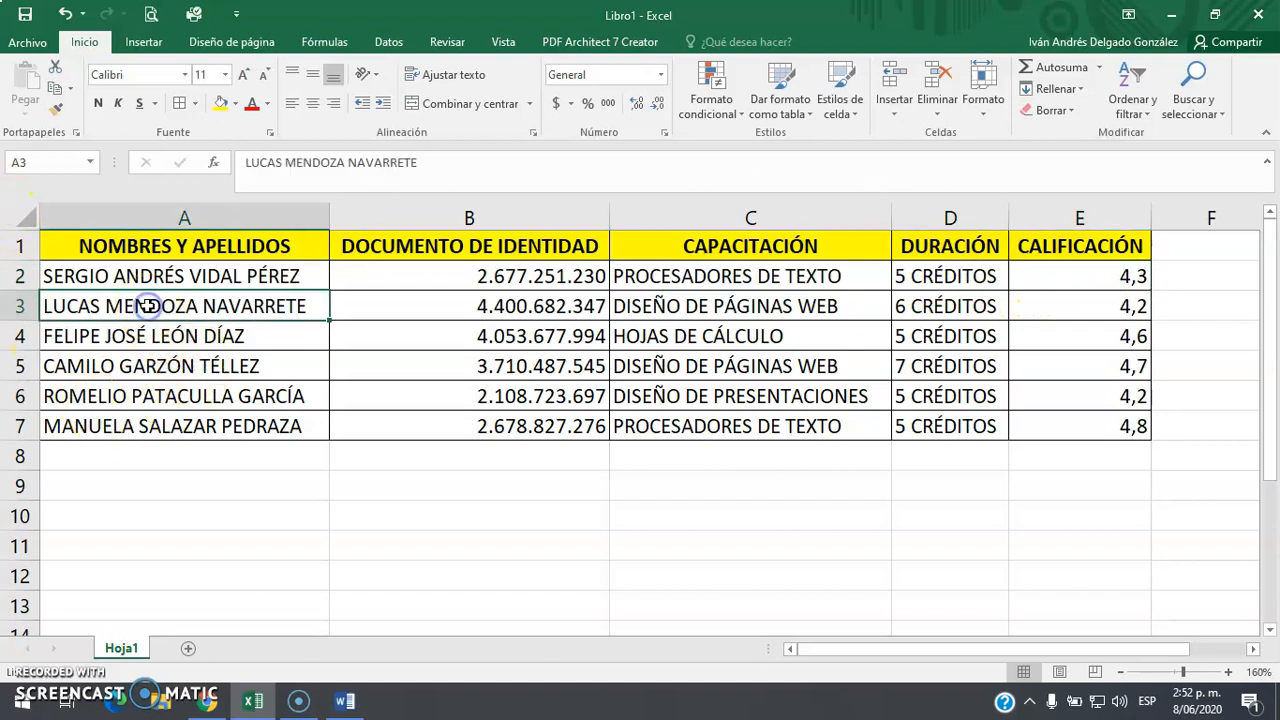
left_click(380, 303)
left_click(740, 303)
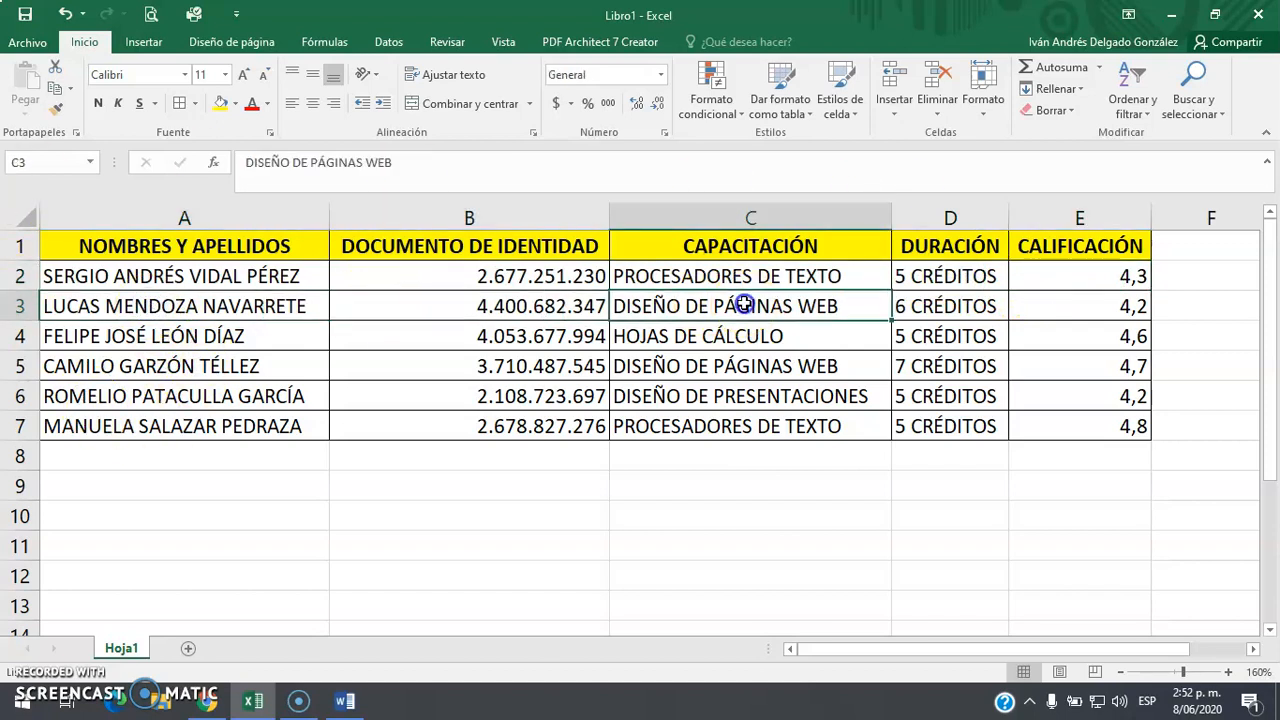
left_click(988, 306)
left_click(1060, 300)
left_click_drag(1097, 333, 1101, 423)
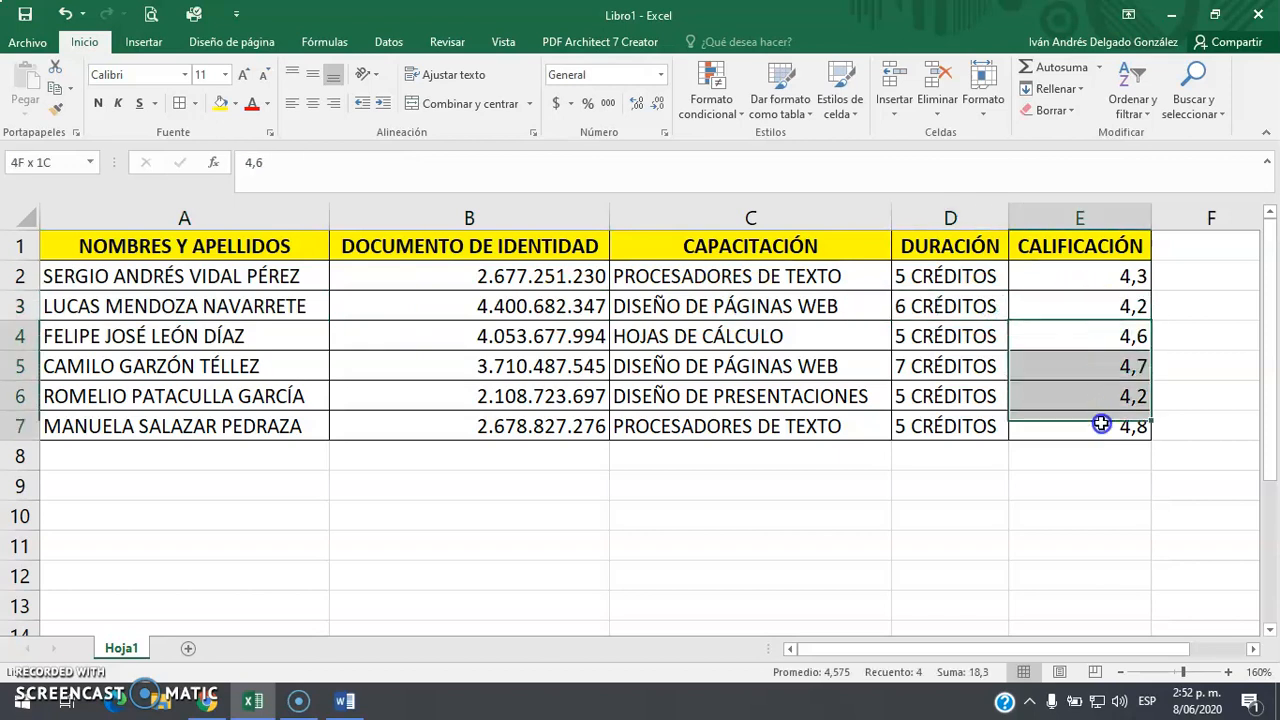
left_click_drag(95, 282, 104, 430)
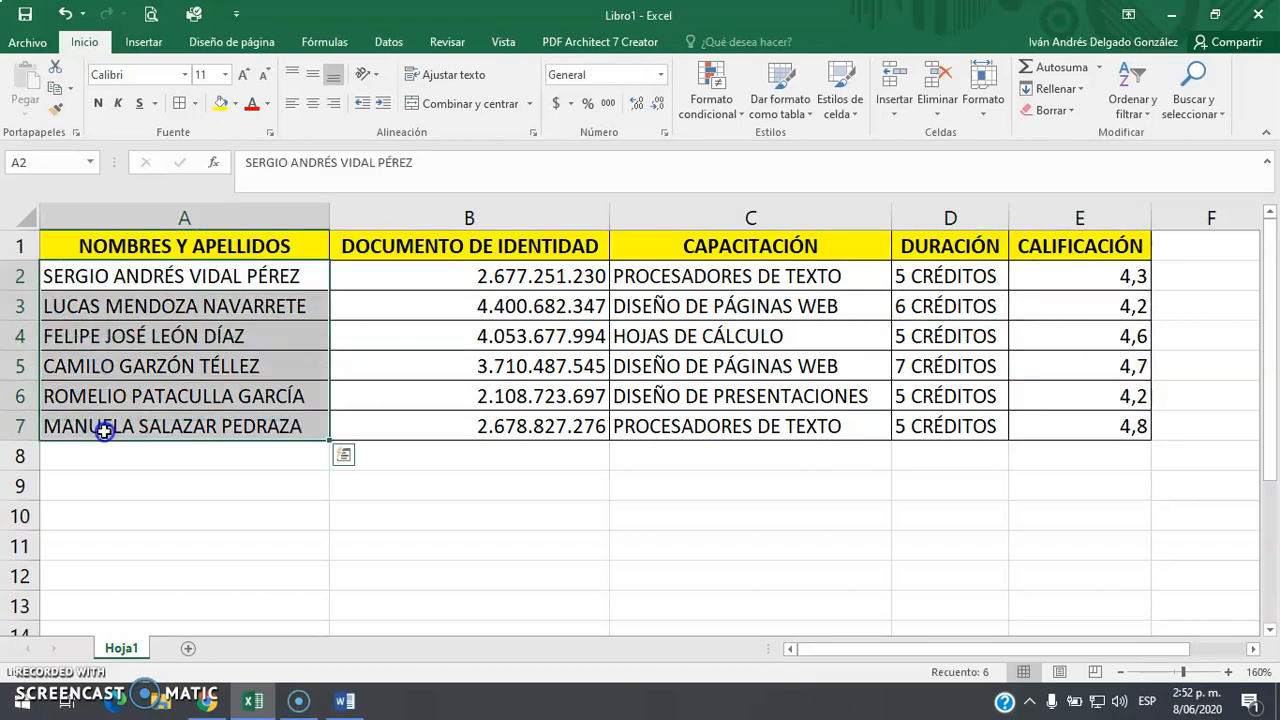
left_click(106, 482)
left_click(89, 276)
left_click_drag(89, 276, 94, 443)
left_click(100, 447)
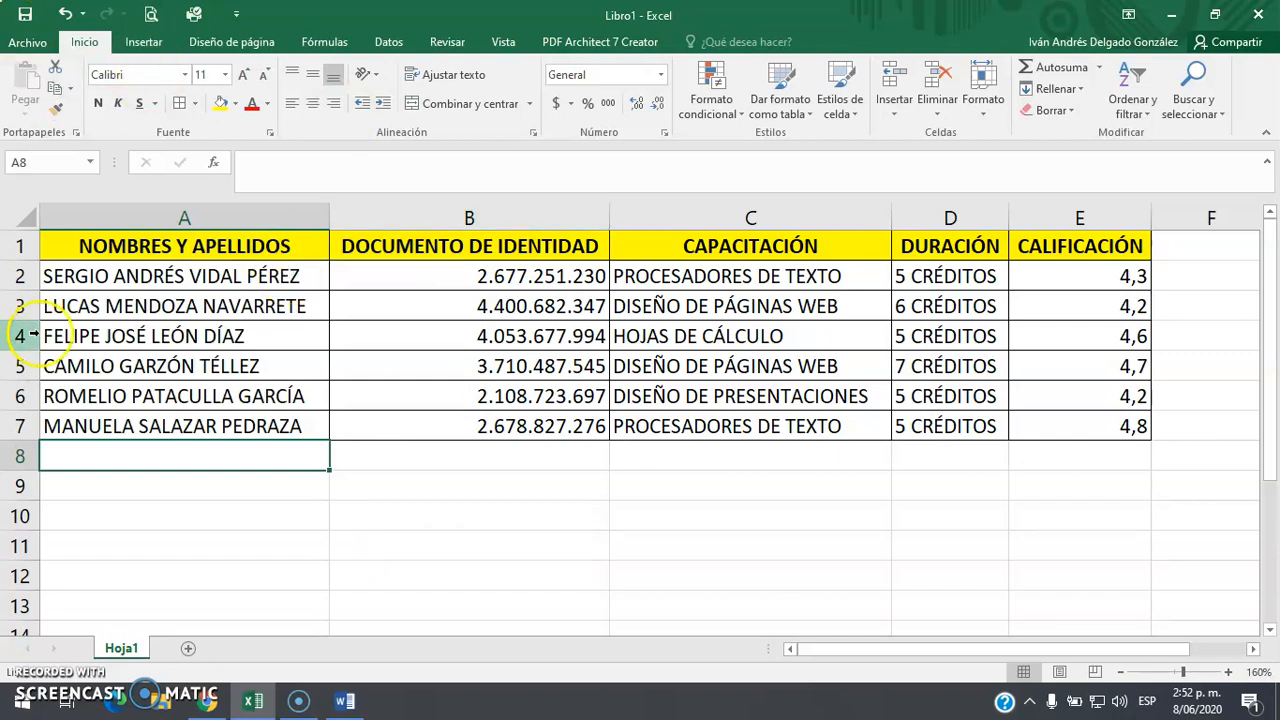
Save the workbook to the desktop as BaseCombinación
left_click(150, 14)
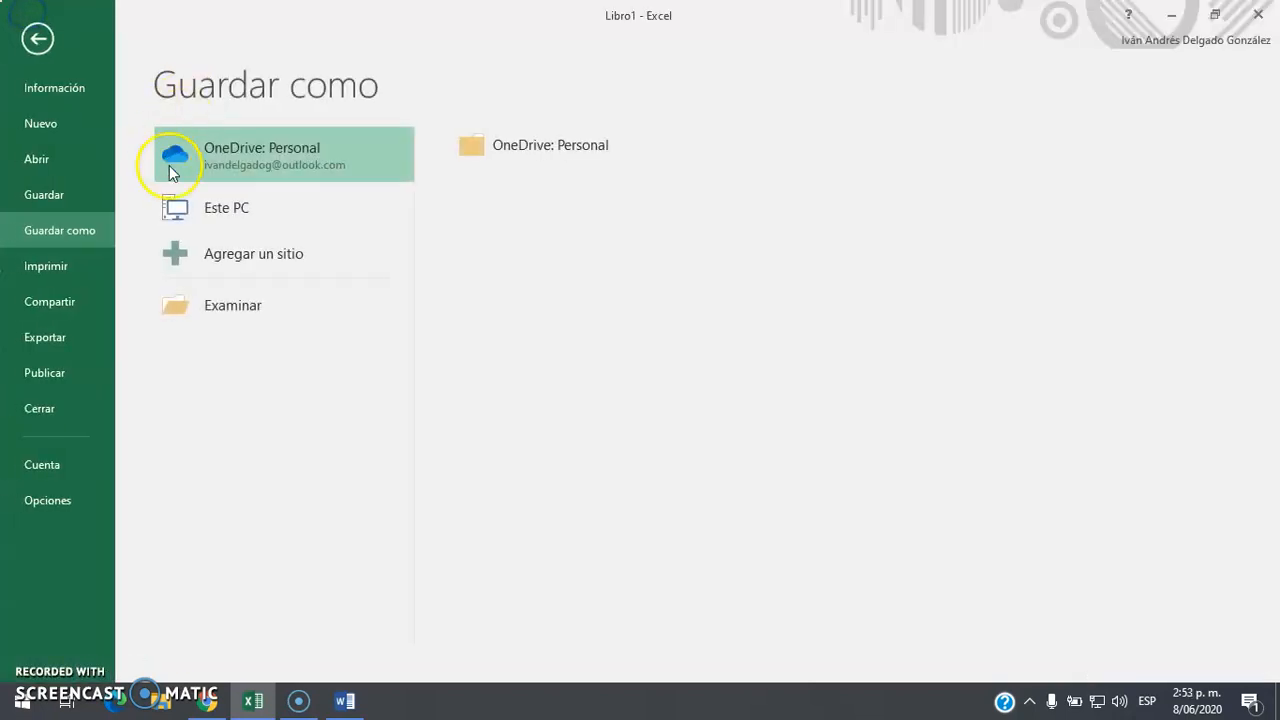
left_click(214, 314)
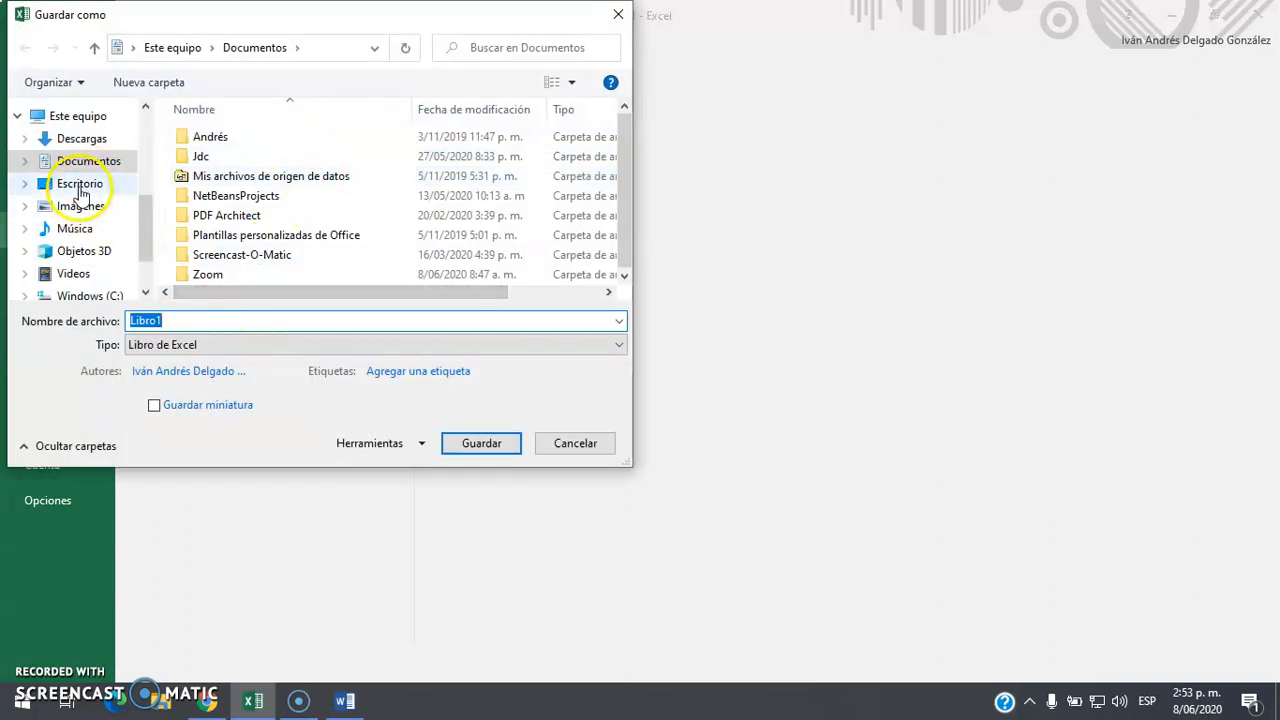
left_click(80, 183)
double_click(203, 320)
type("BaseCombinación")
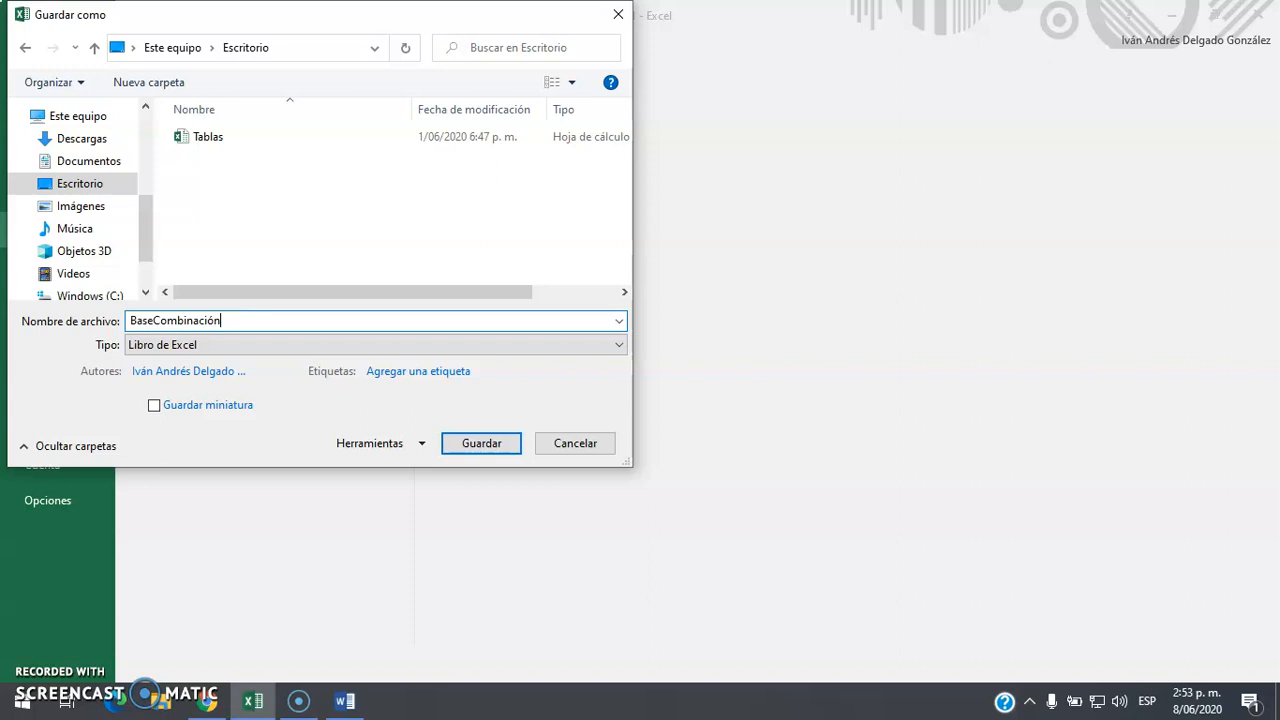
key("Return")
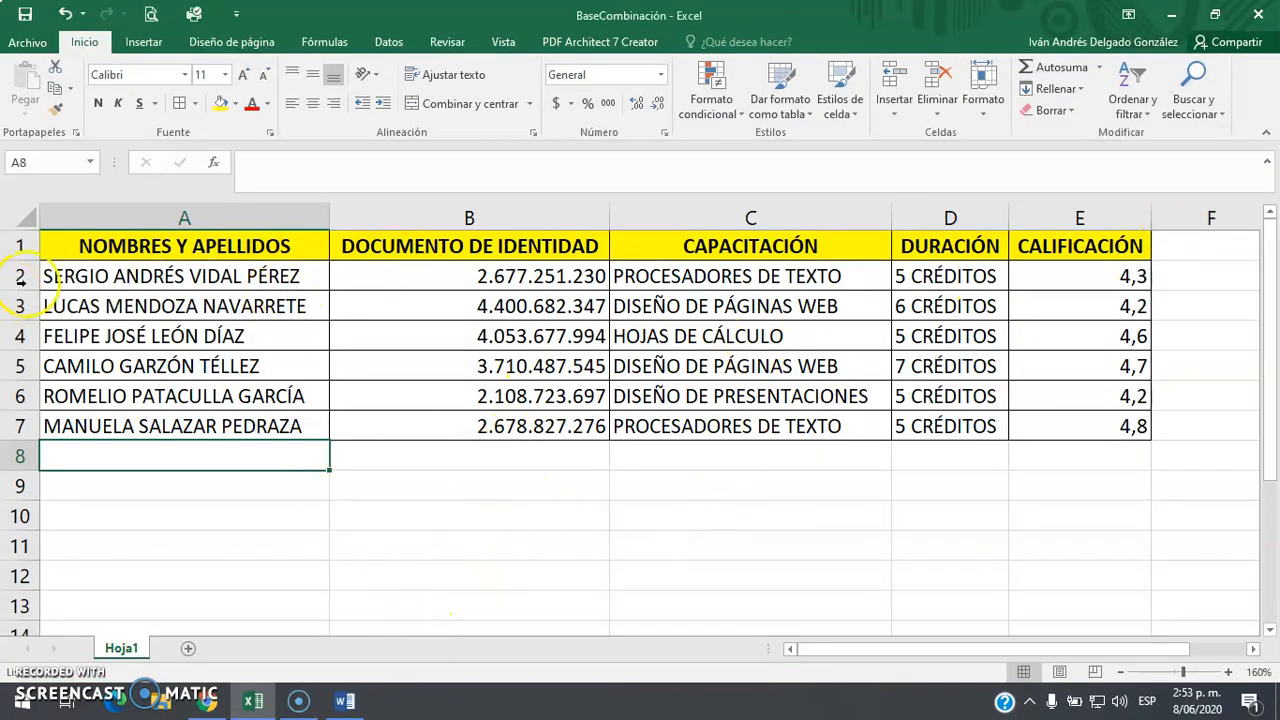
Highlight the full table A1:E7 once more, then close Excel
left_click(118, 248)
left_click_drag(118, 248, 986, 428)
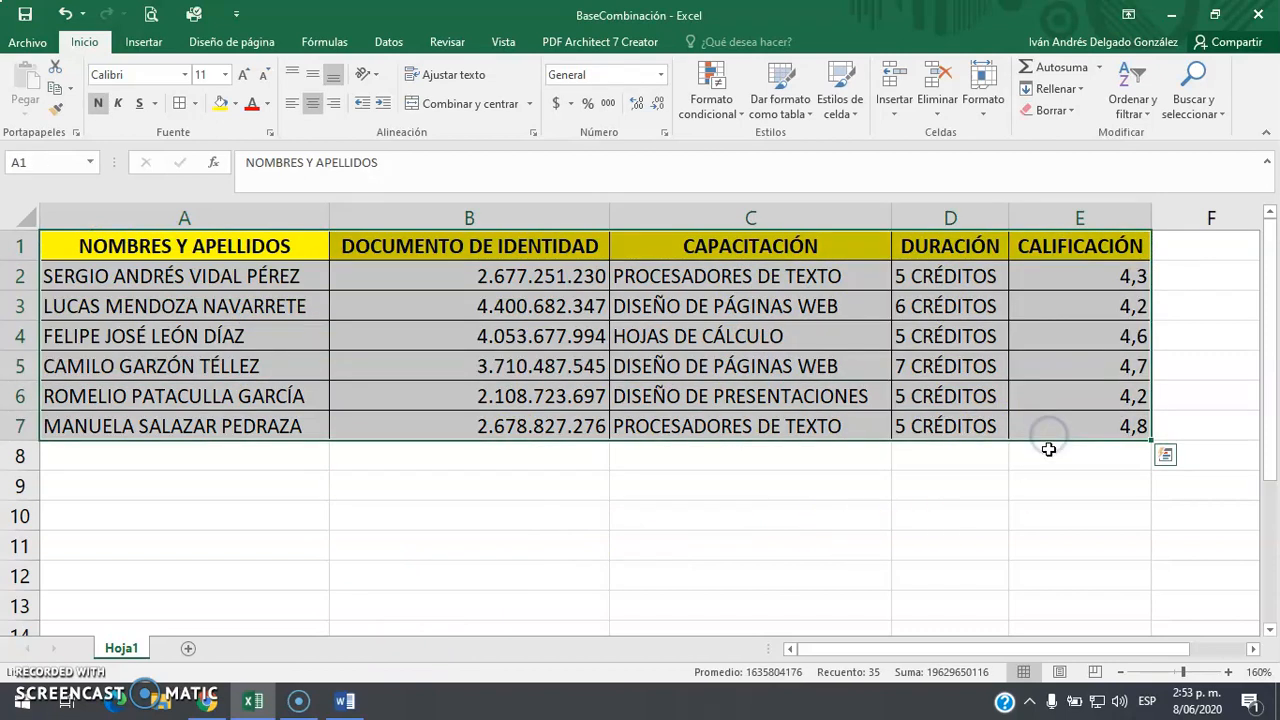
left_click(833, 547)
left_click(1258, 14)
Switch to the blank Word document and set its page orientation to landscape
left_click(498, 290)
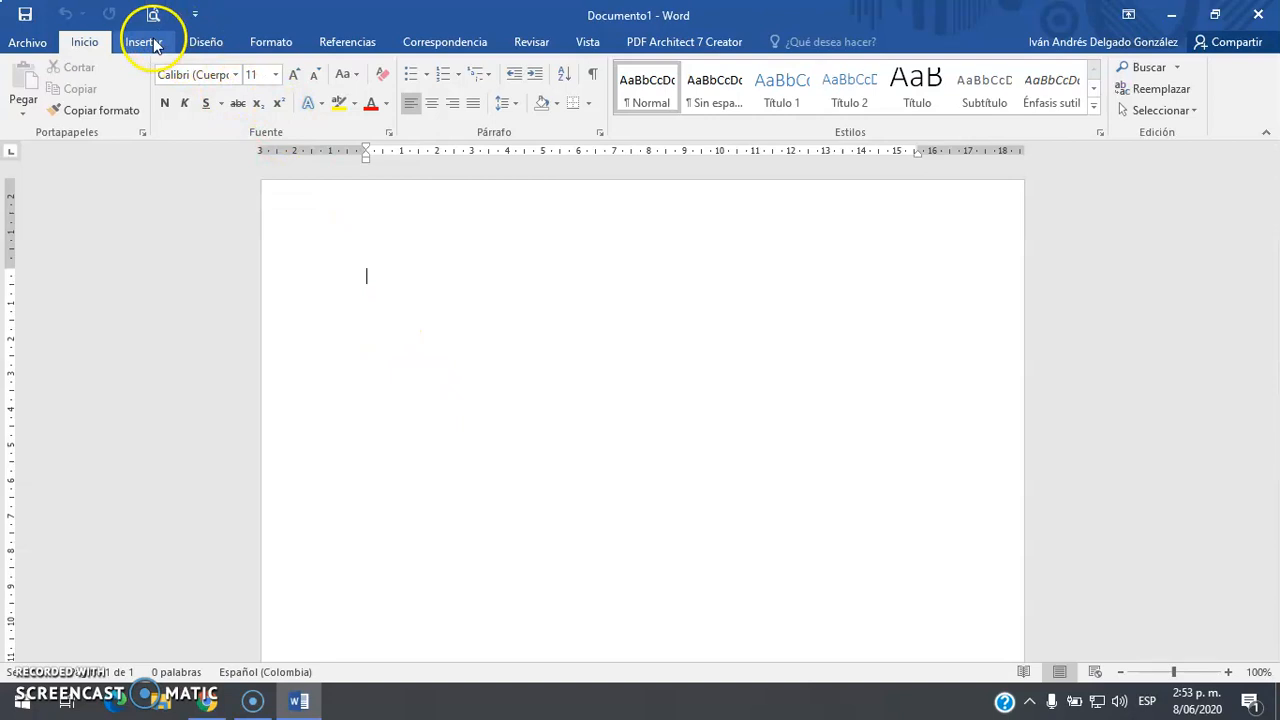
left_click(271, 42)
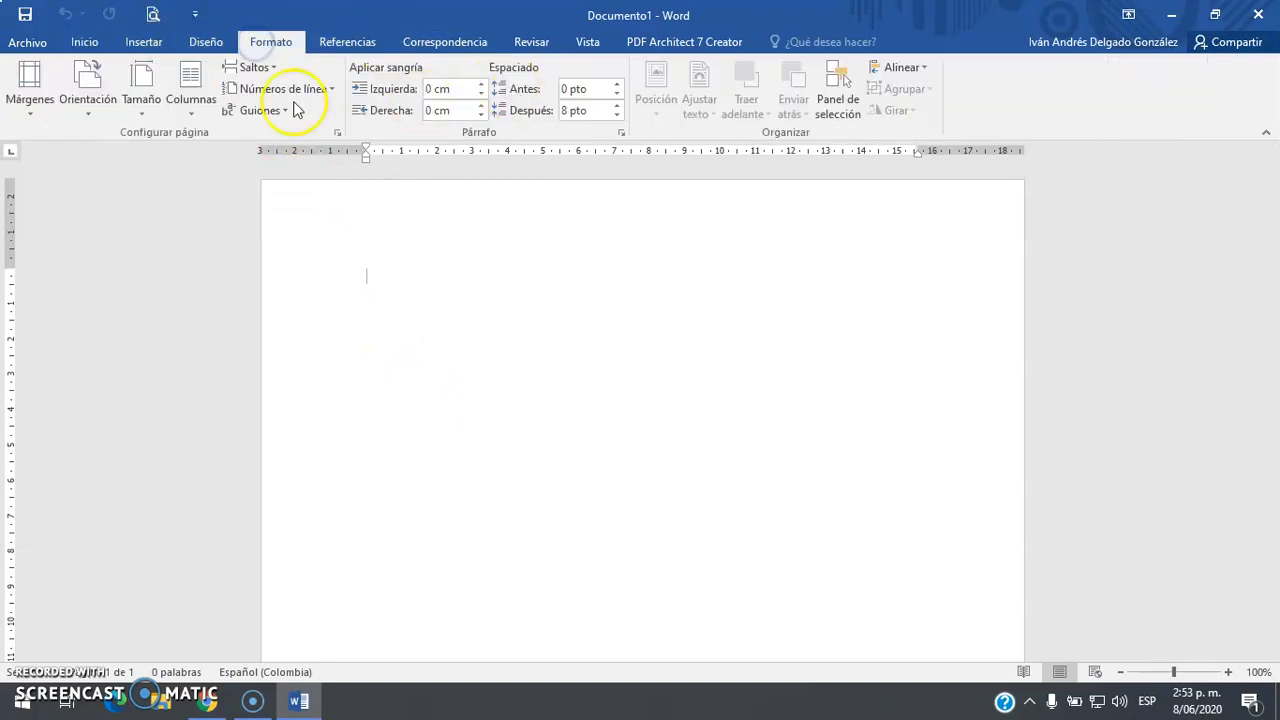
left_click(82, 108)
left_click(122, 184)
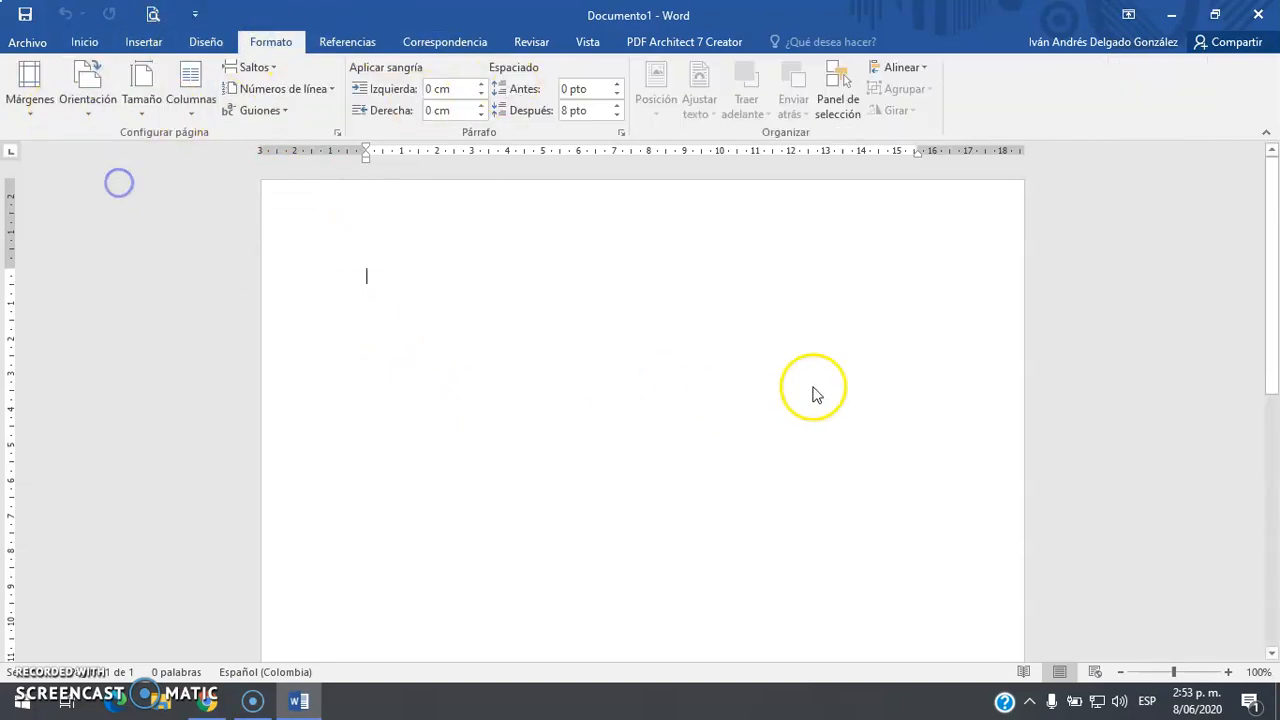
scroll(583, 382, "down", 4)
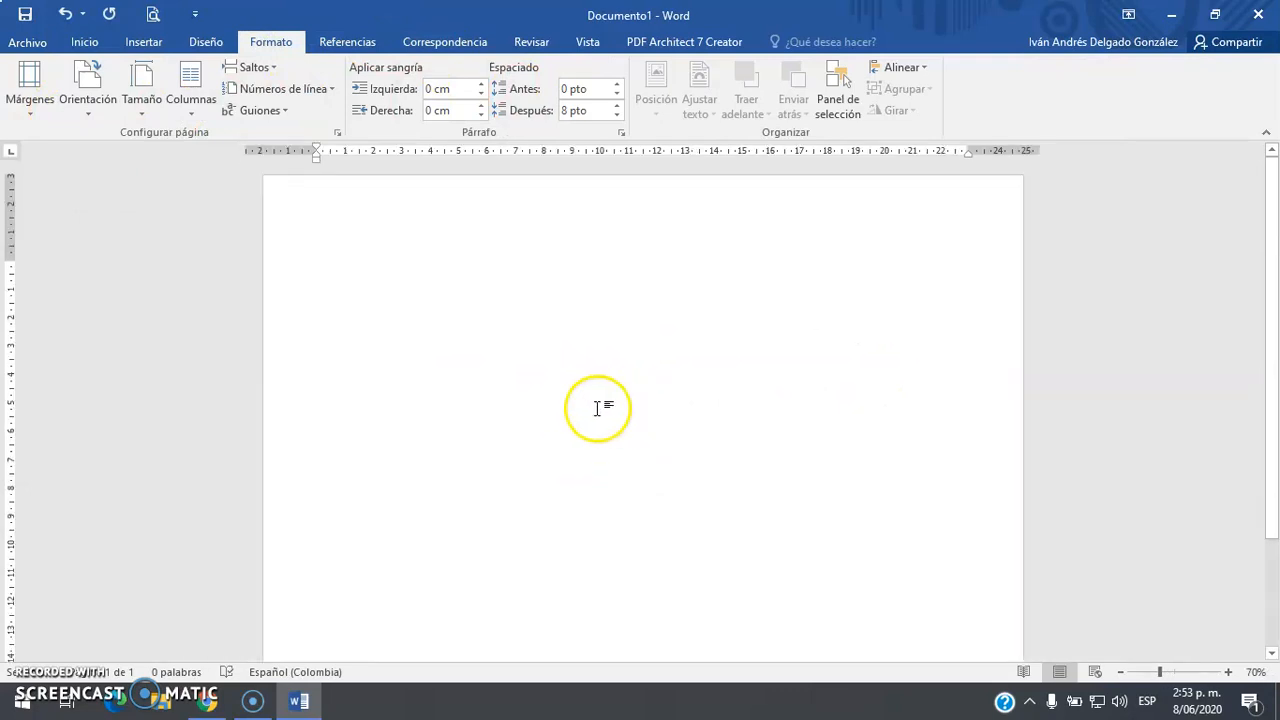
scroll(637, 453, "up", 3)
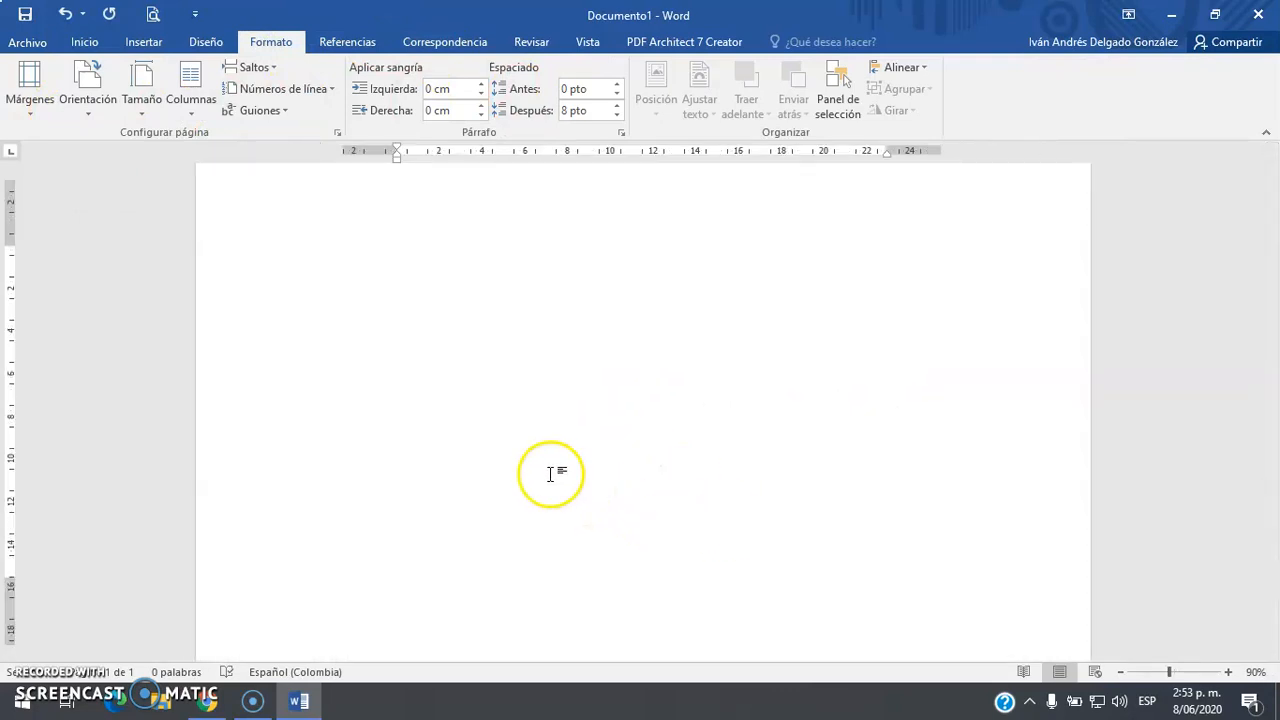
Type the centred heading LA INSTITUCIÓN EDUCATIVA "JUAN PABLO II" and CERTIFICA QUE:
key("ctrl+t")
type("L")
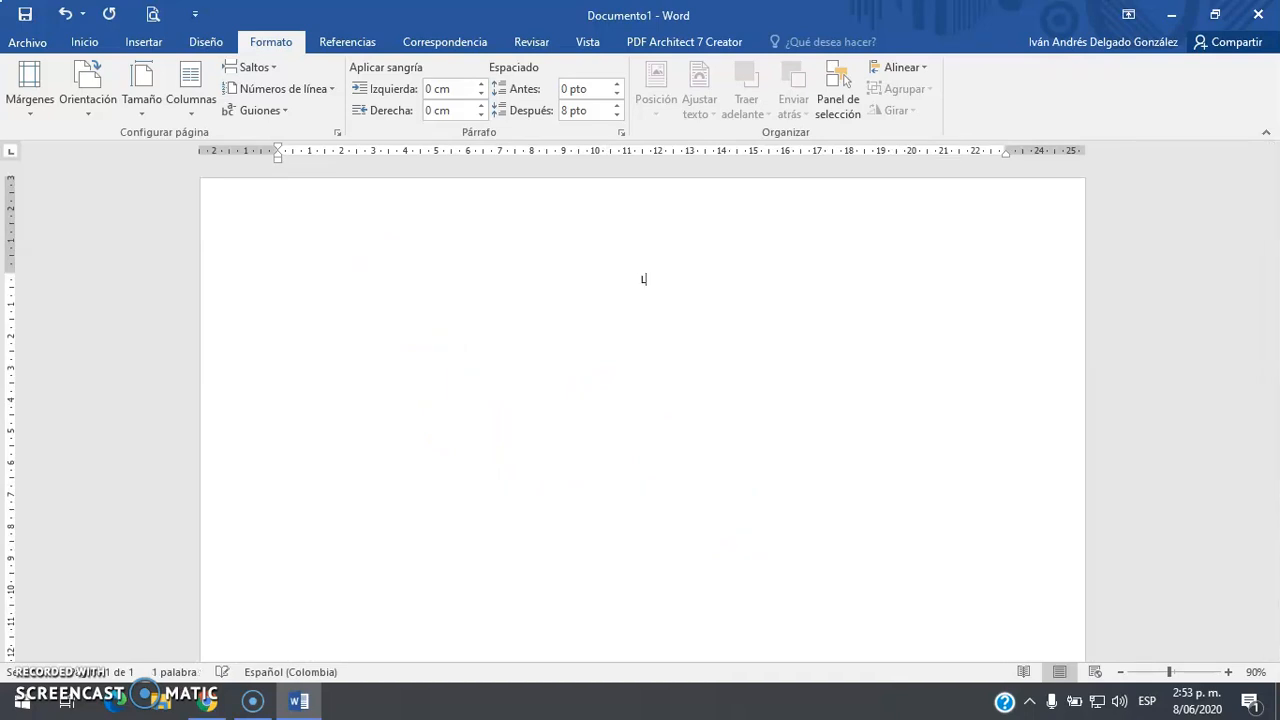
type("A INSTITUCIÓNJ")
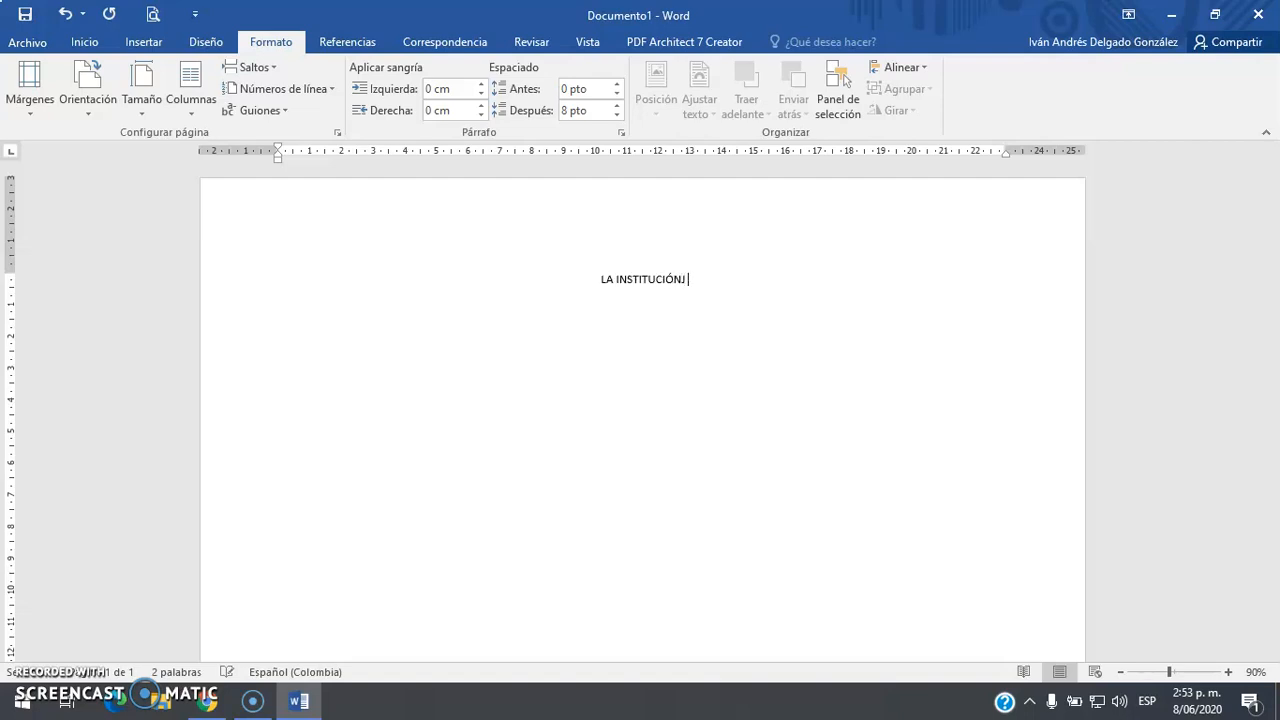
key("BackSpace")
key("BackSpace")
type("EDUCATIVA ")
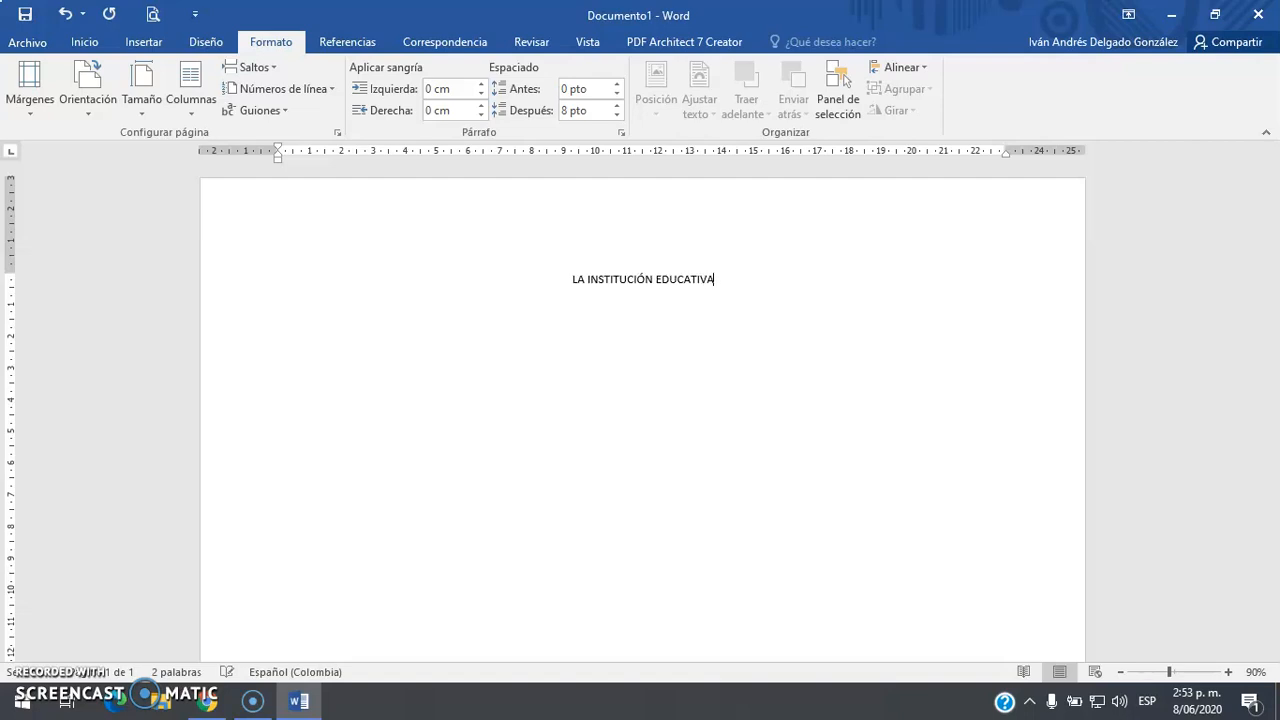
type("\"\"")
type("JUAN P")
type("ABLO II”")
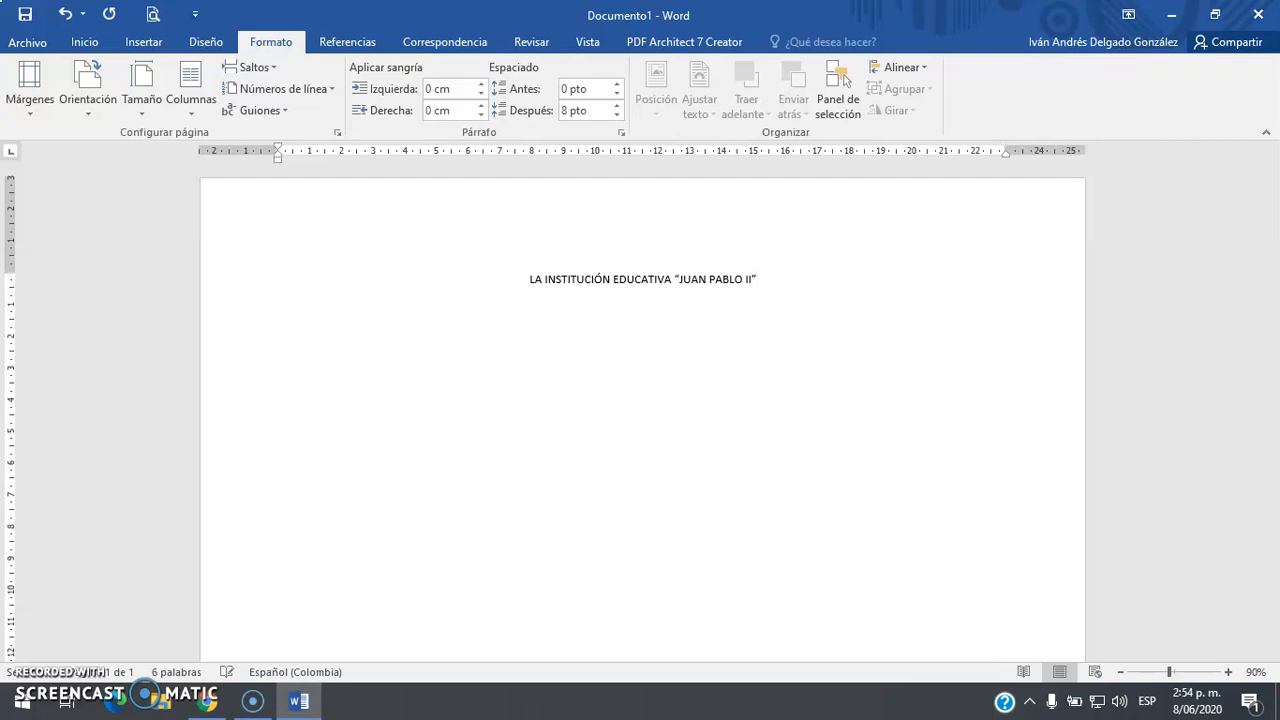
type("ERTIFICA QIE")
key("BackSpace")
key("BackSpace")
type("UE:")
key("Return")
Add an X placeholder line and 'Con número de identificación: XXXXXXXXXXXXXX'
type("xxxxxxxxxxxx")
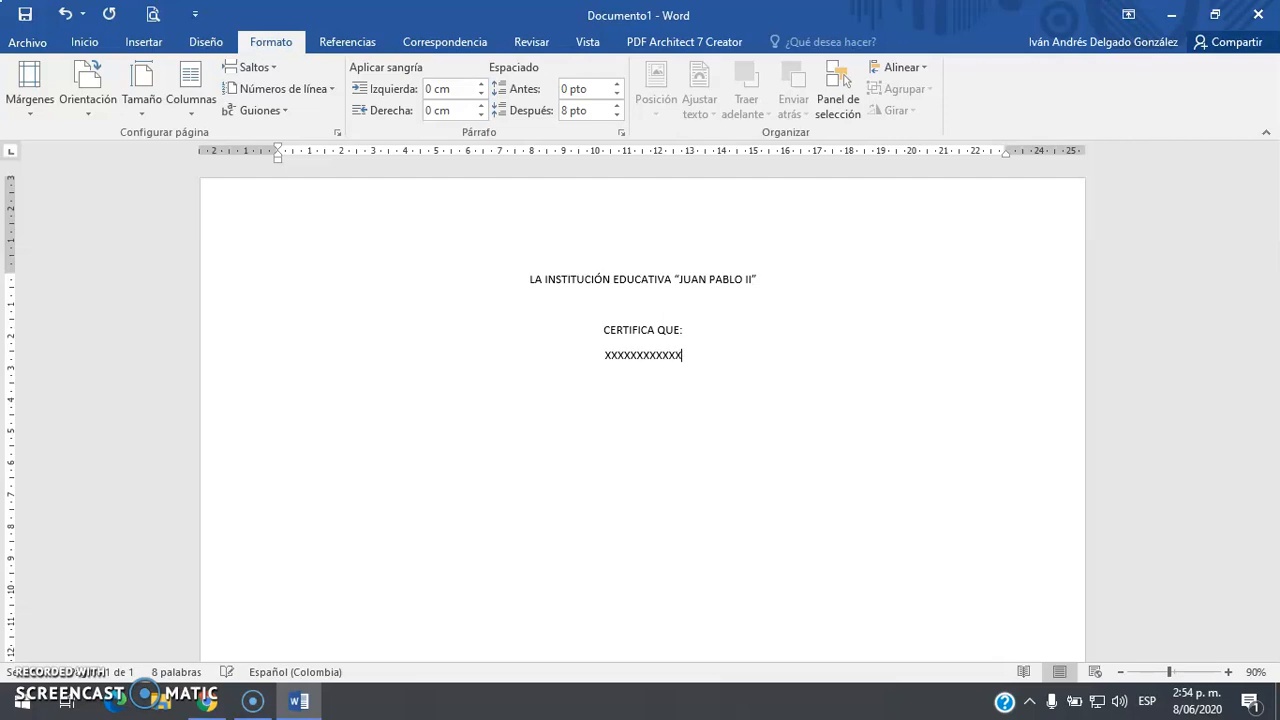
type("xxxxxxxxxxxxxxxxIdenti")
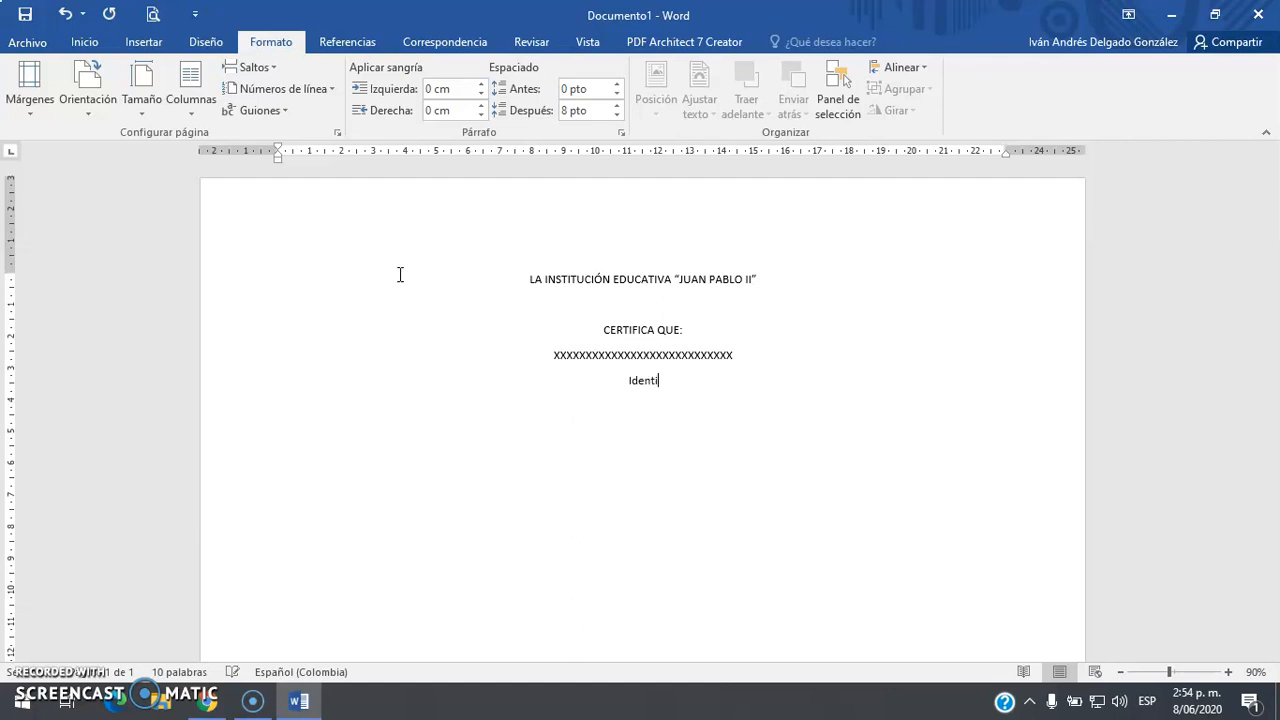
scroll(400, 274, "up", 12)
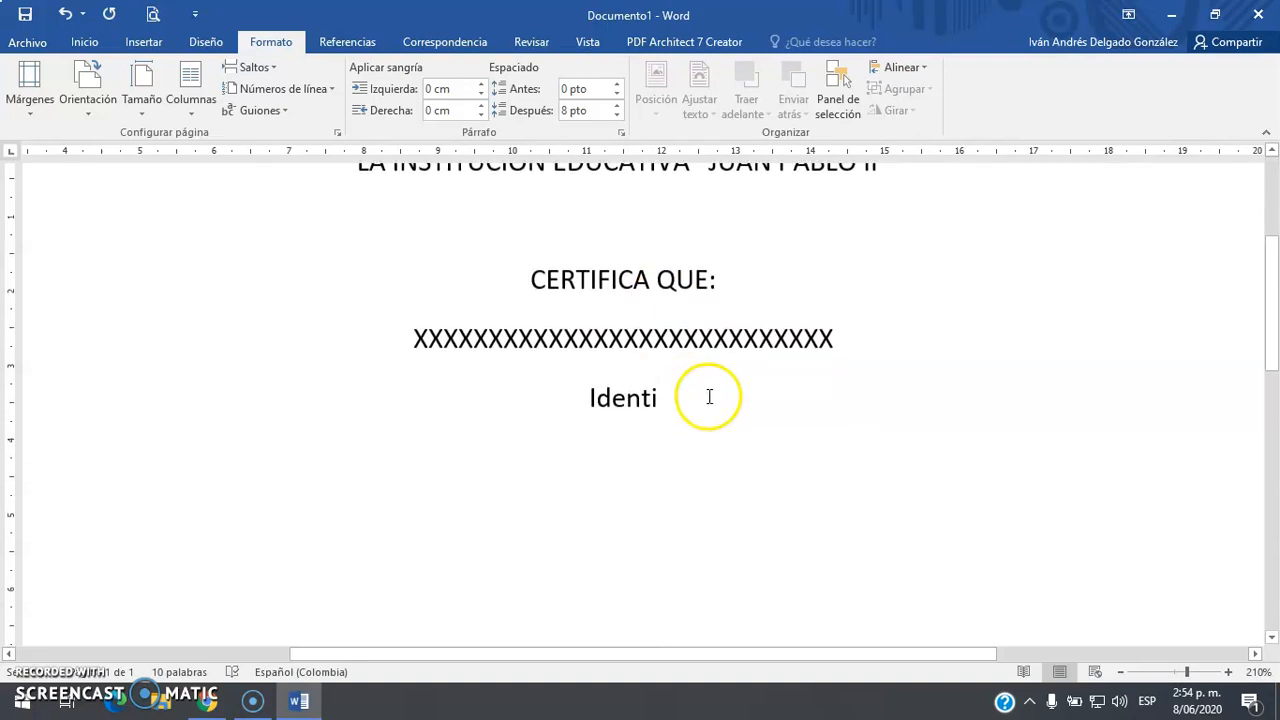
type("ficada")
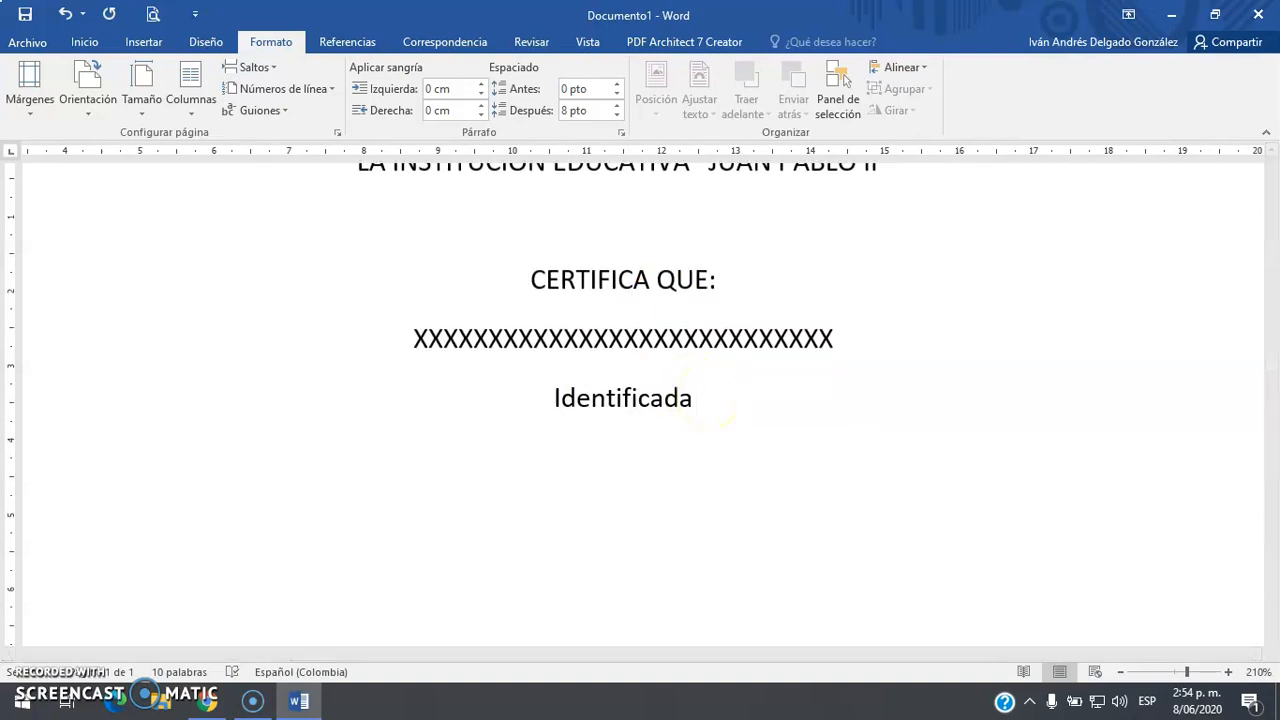
key("BackSpace")
type("o(a) con")
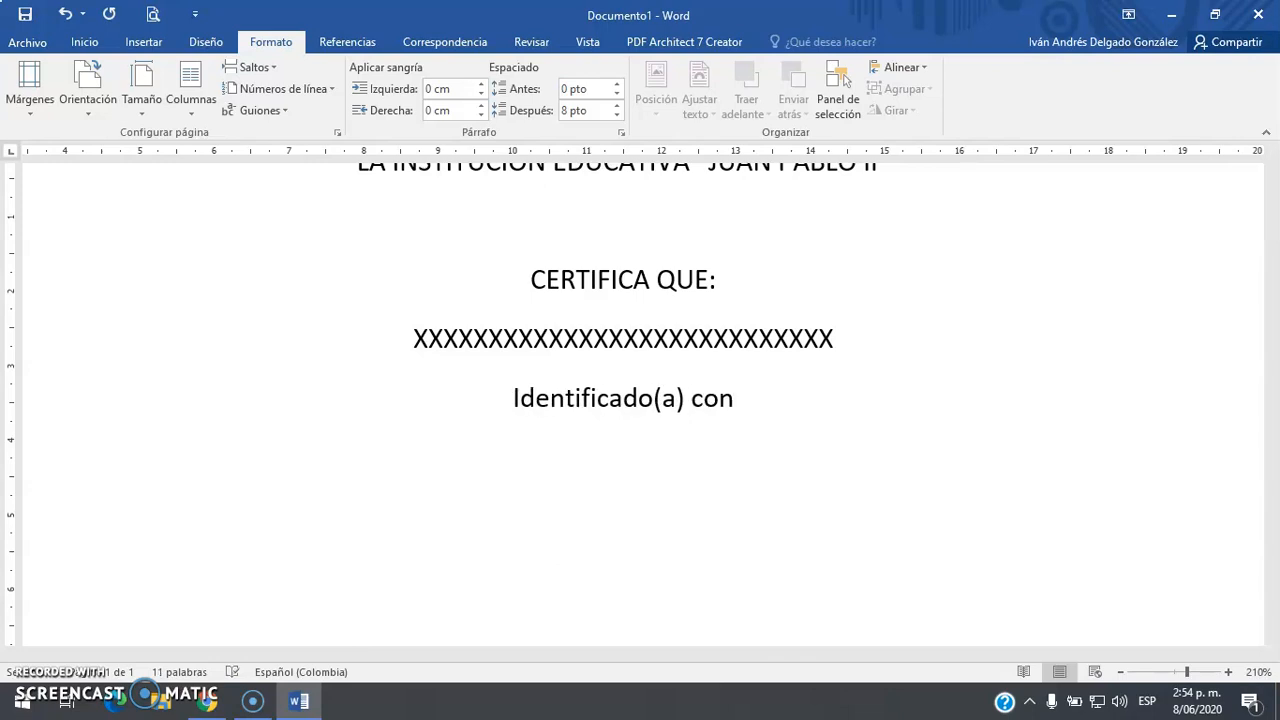
key("BackSpace")
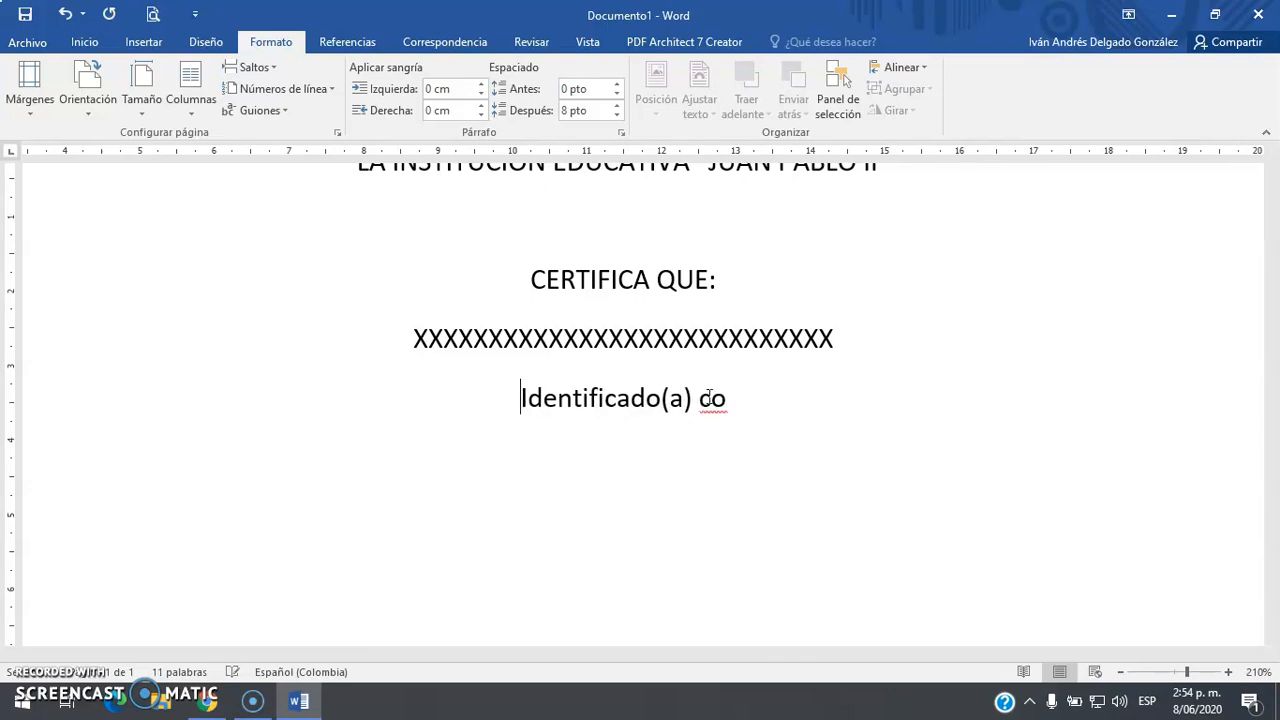
type("c")
key("BackSpace")
type("Con númerp de")
key("Delete")
type("i")
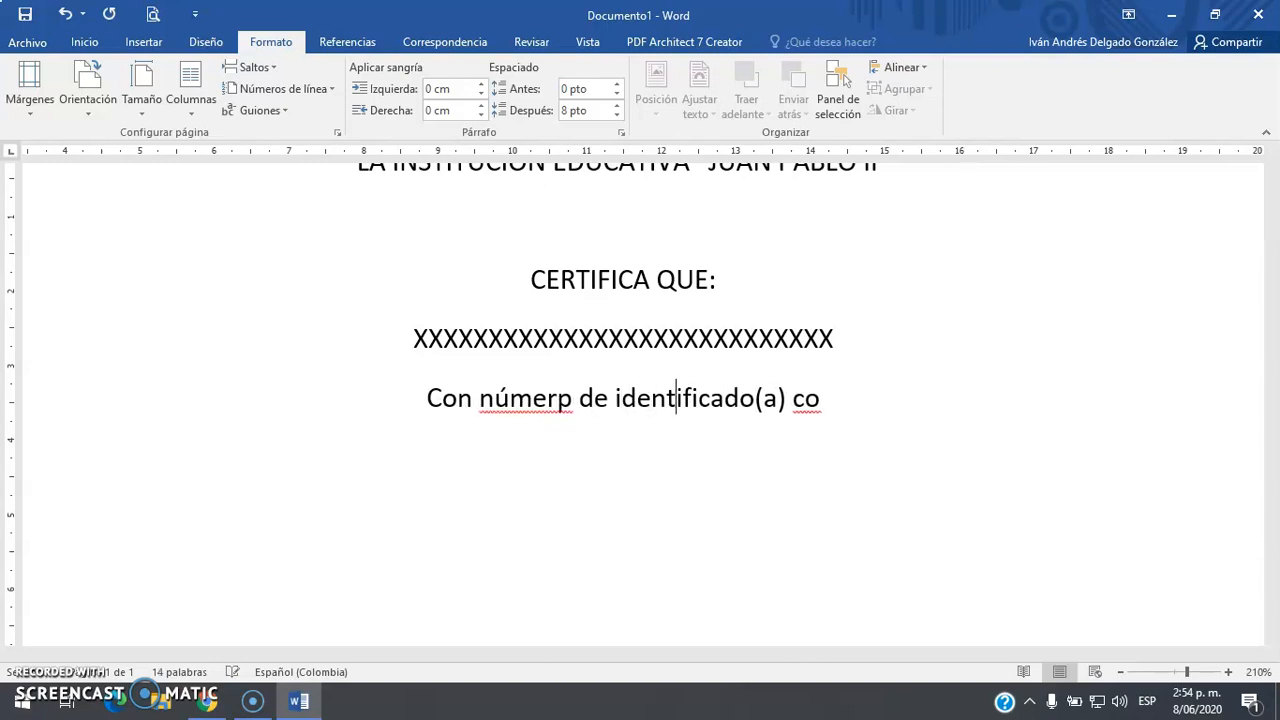
key("shift+End")
type("c")
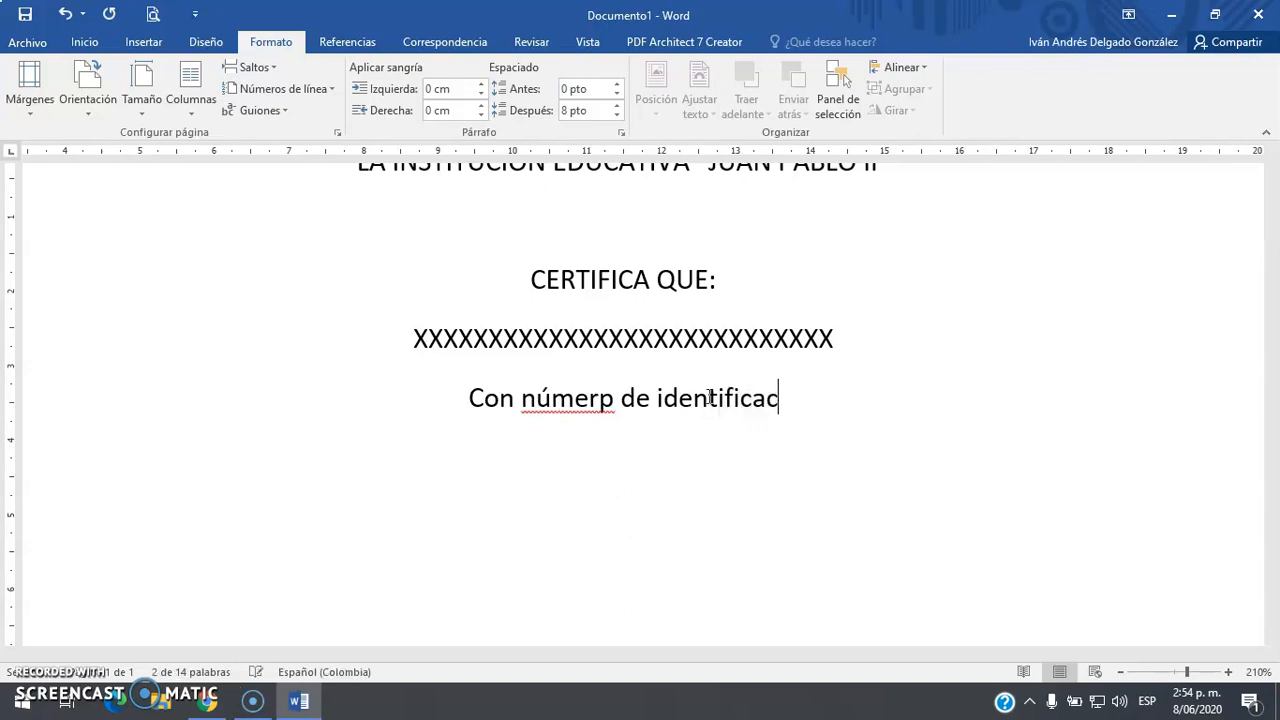
type("ión:")
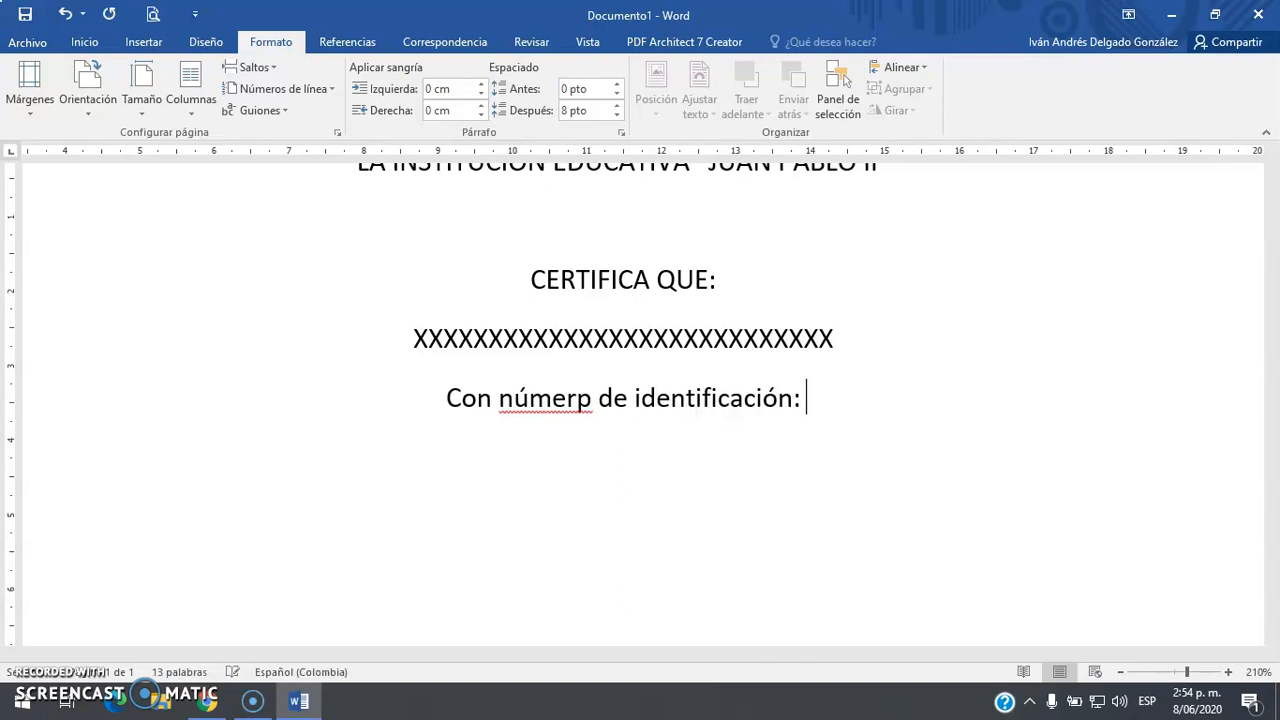
type(" XXXXXXXXX")
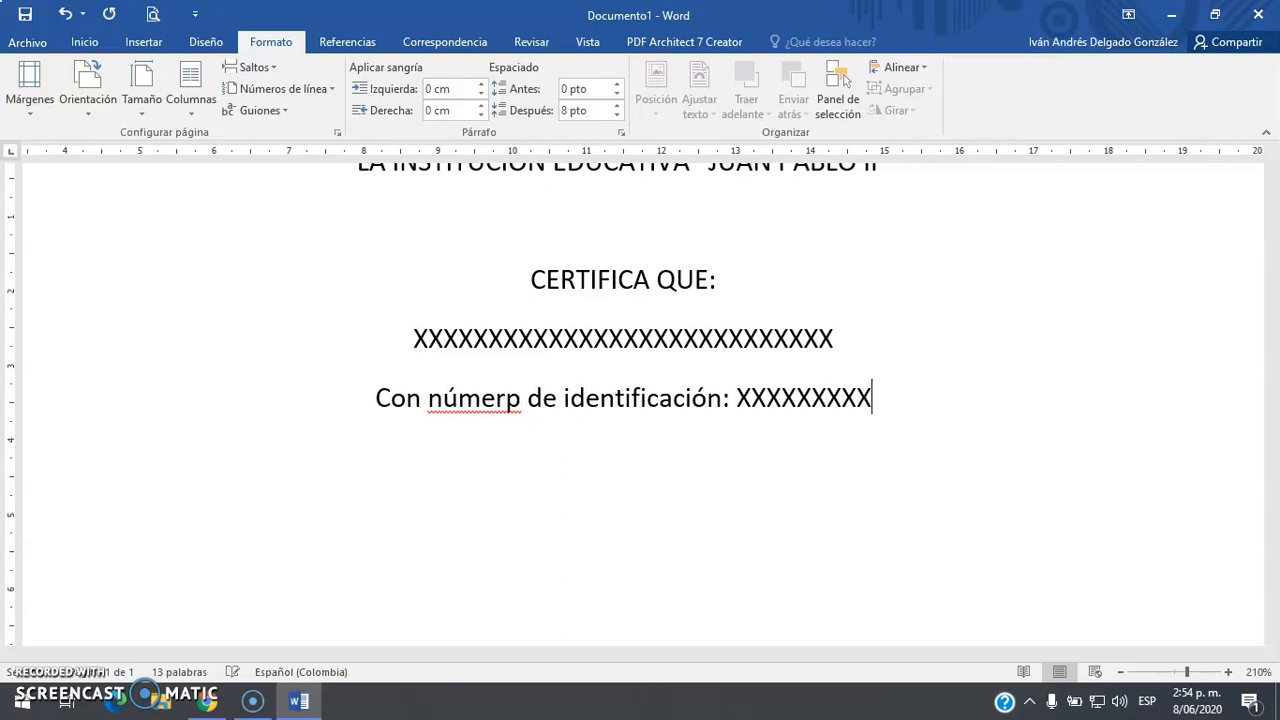
type("XXXXX")
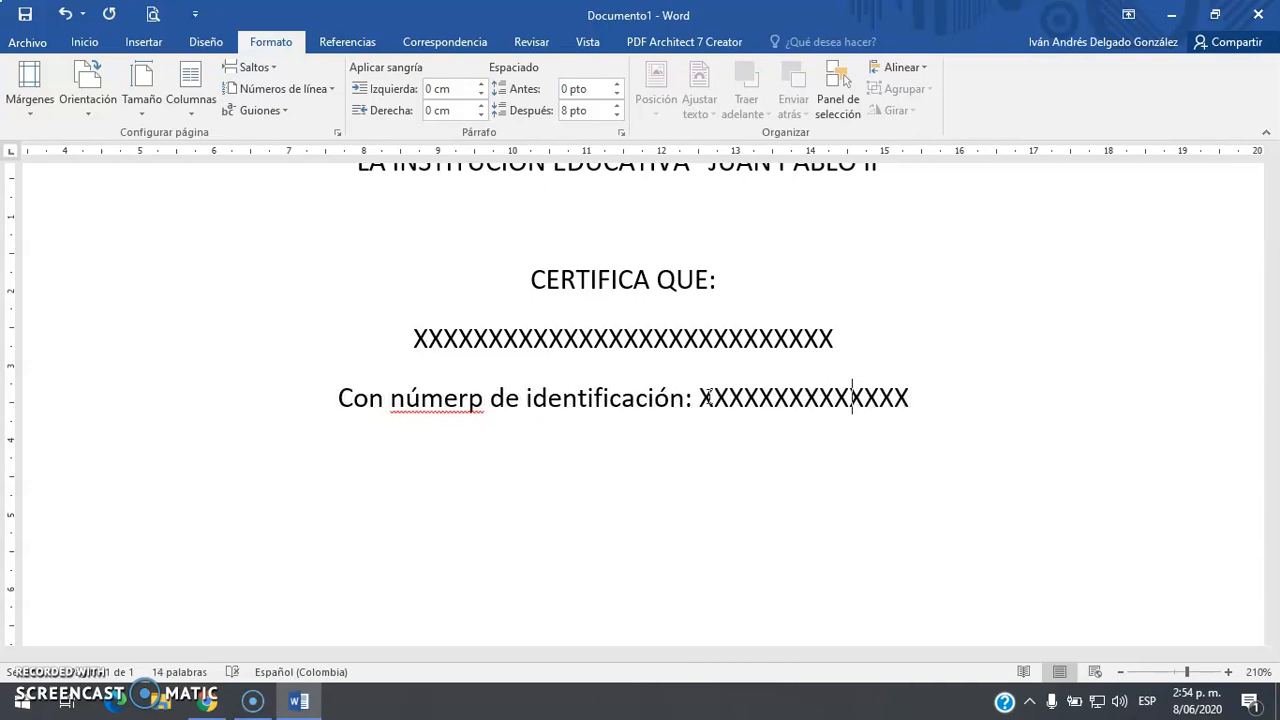
key("BackSpace")
type("o")
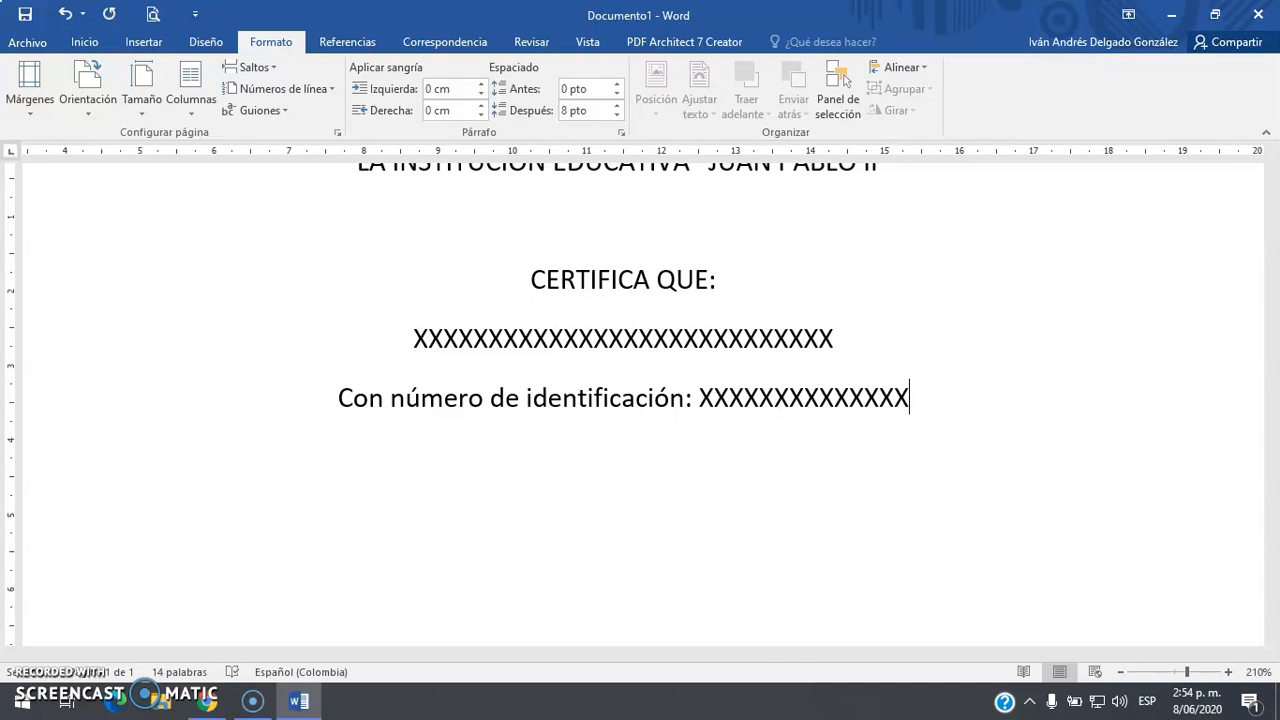
scroll(526, 529, "up", 4)
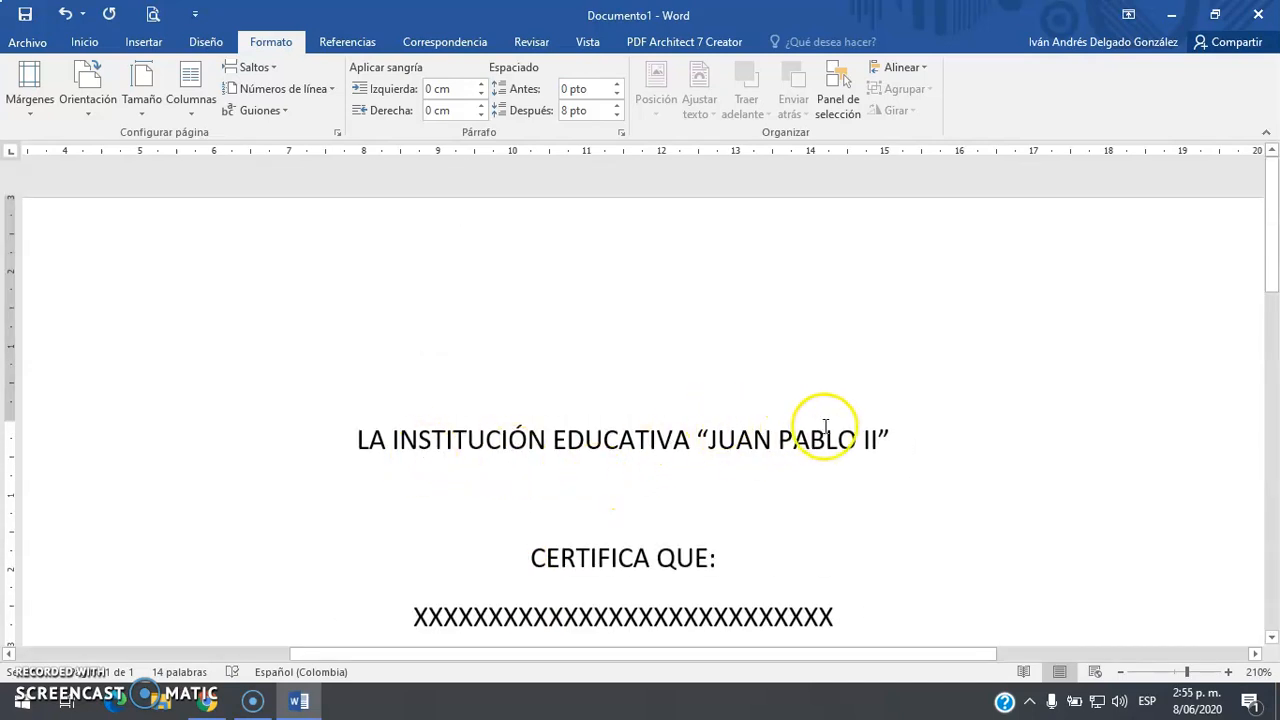
scroll(697, 429, "down", 3)
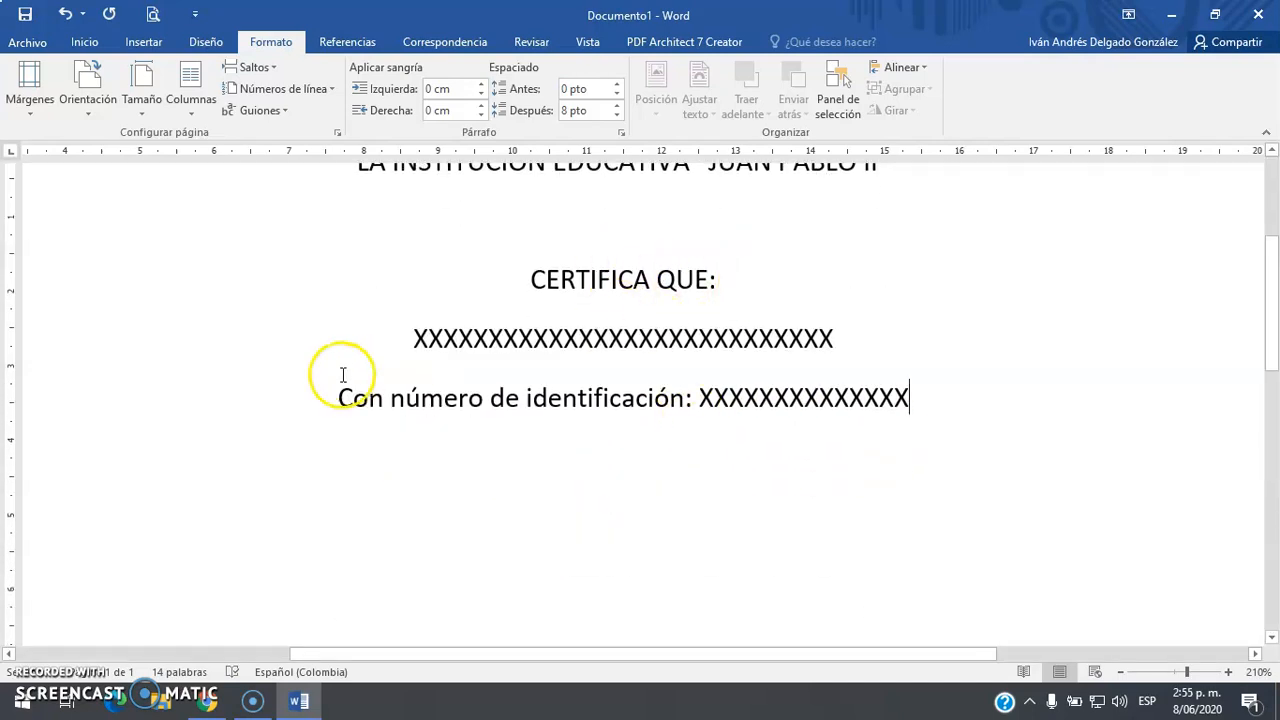
On a new line, type 'Cursó y aprobó el curso', correcting the typos
key("Return")
key("Return")
type("Curs+o")
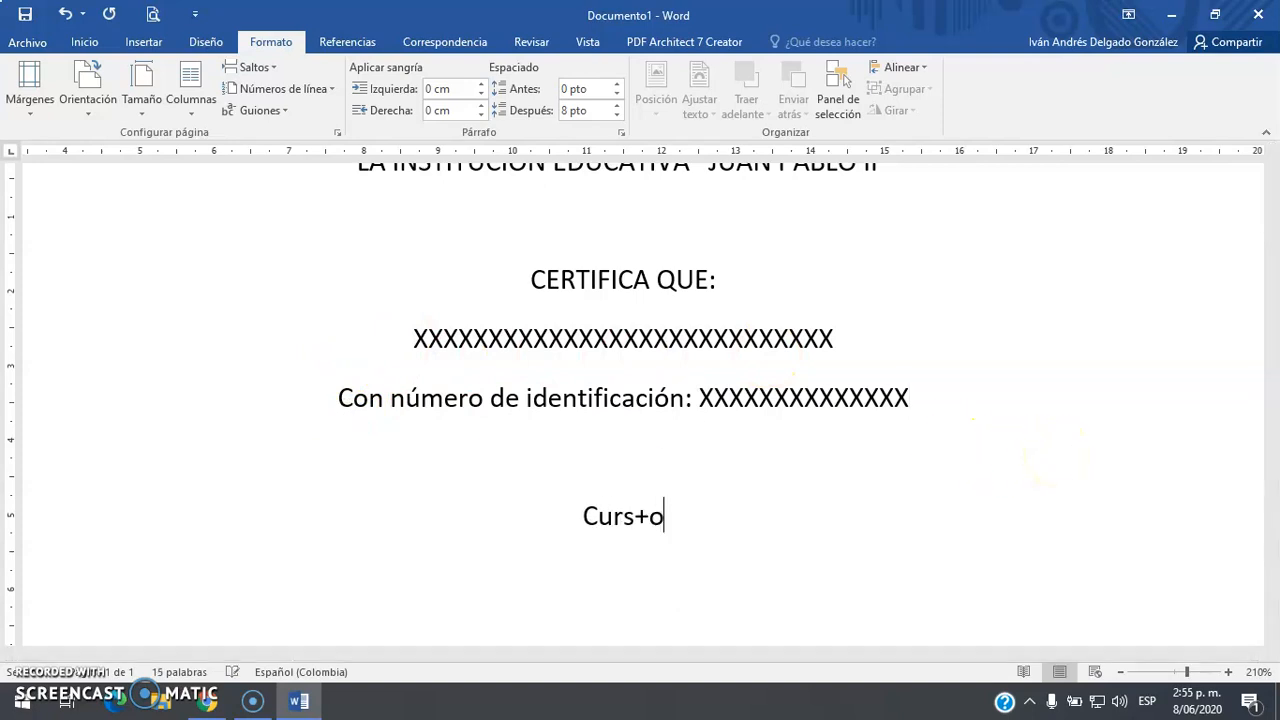
key("BackSpace")
key("BackSpace")
type("ó y Ap")
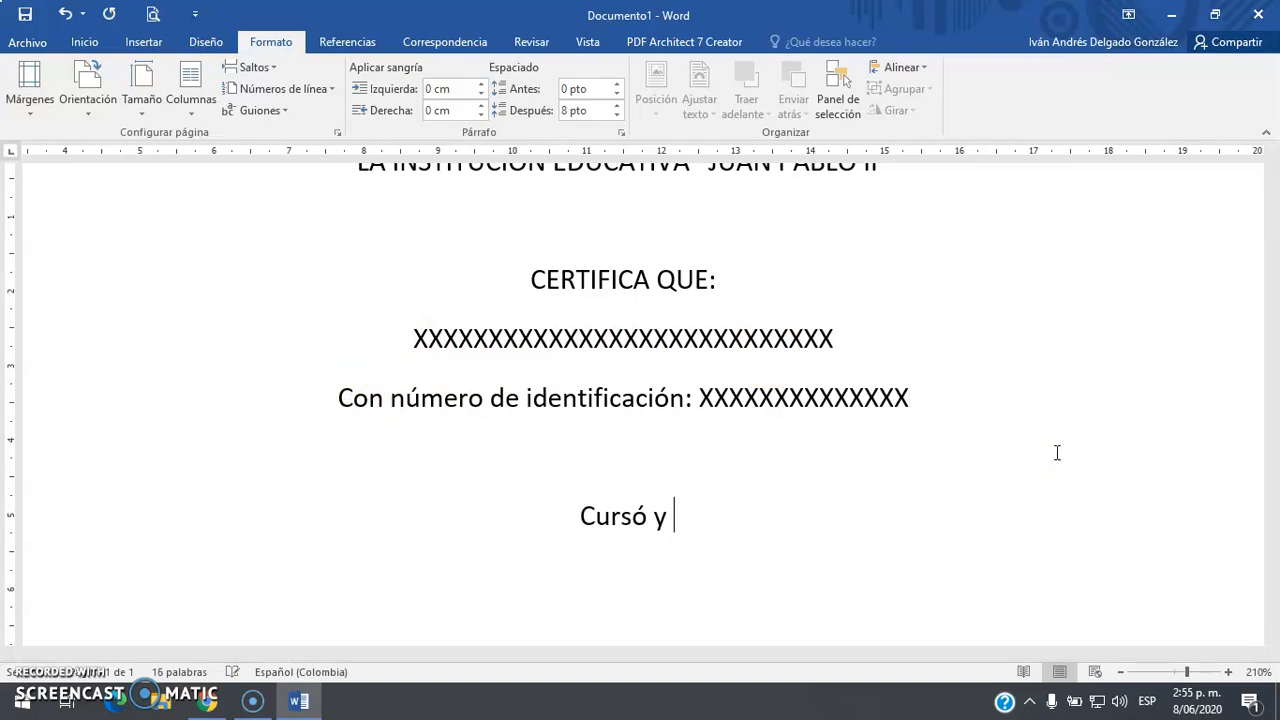
key("BackSpace")
key("BackSpace")
type("a")
key("BackSpace")
type("aro")
key("BackSpace")
type("ro´b")
key("BackSpace")
key("BackSpace")
type("bó el curso ")
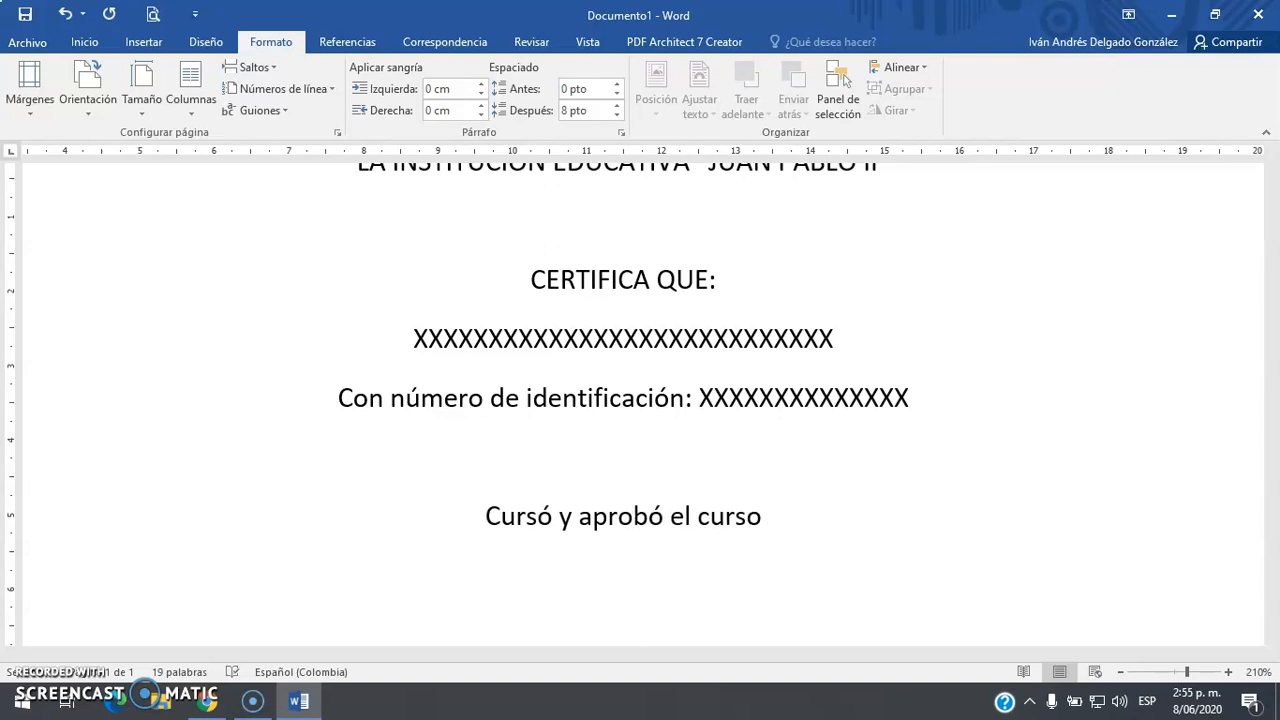
type("xxx")
Finish with 'XXXX, que tuvo una duración de XXXX, obteniendo una calificación de XXXXXXXX.'
key("BackSpace")
key("BackSpace")
key("BackSpace")
type("XX")
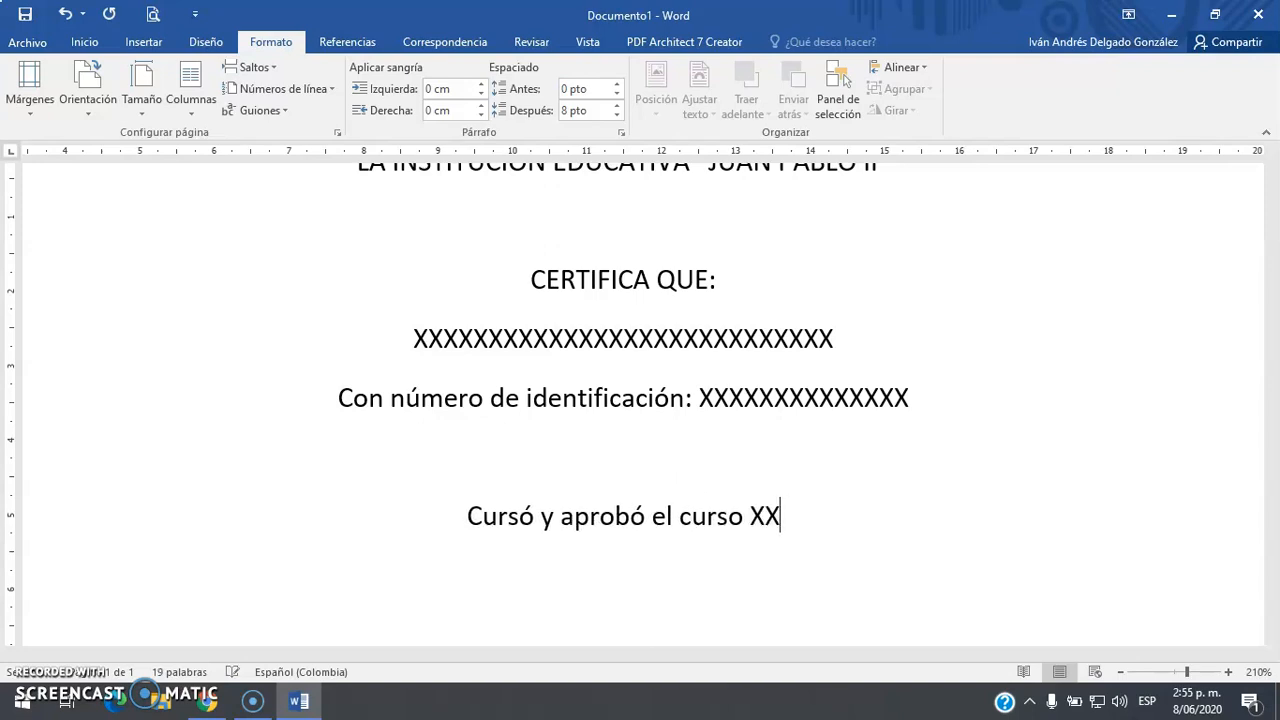
type("XXXXXXXXXXXXXXXXXX")
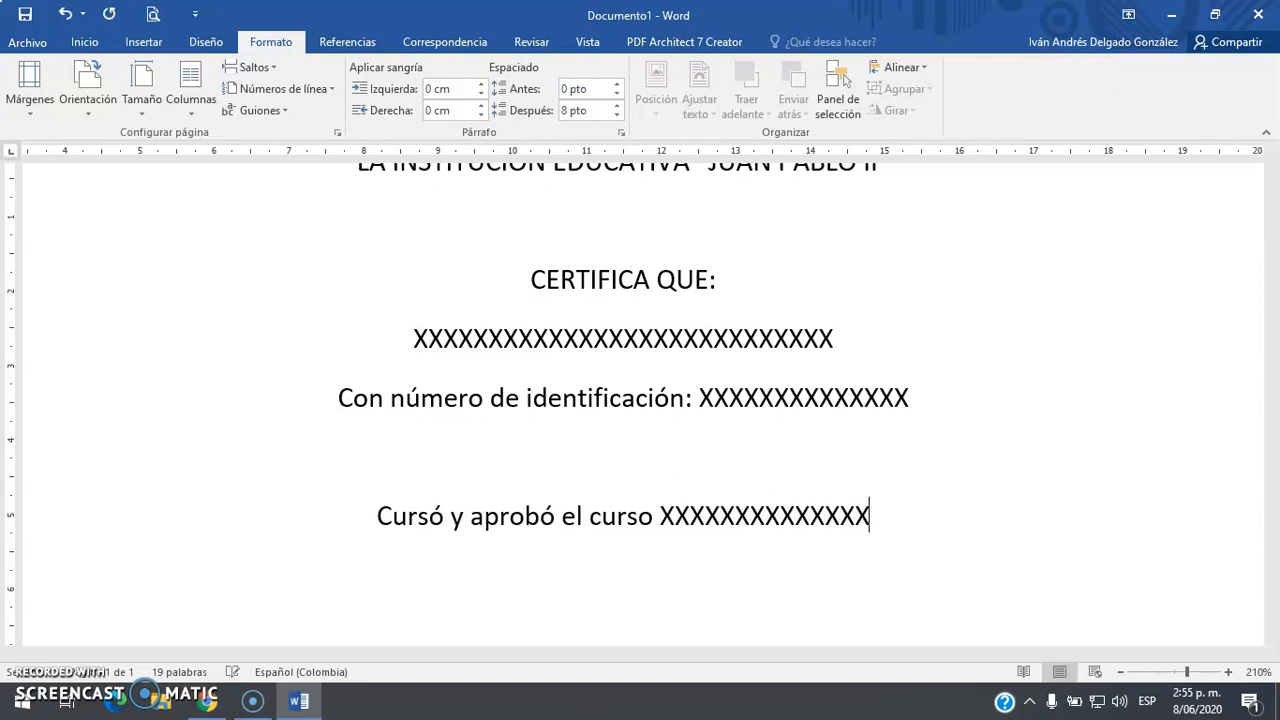
type("XXX, que t")
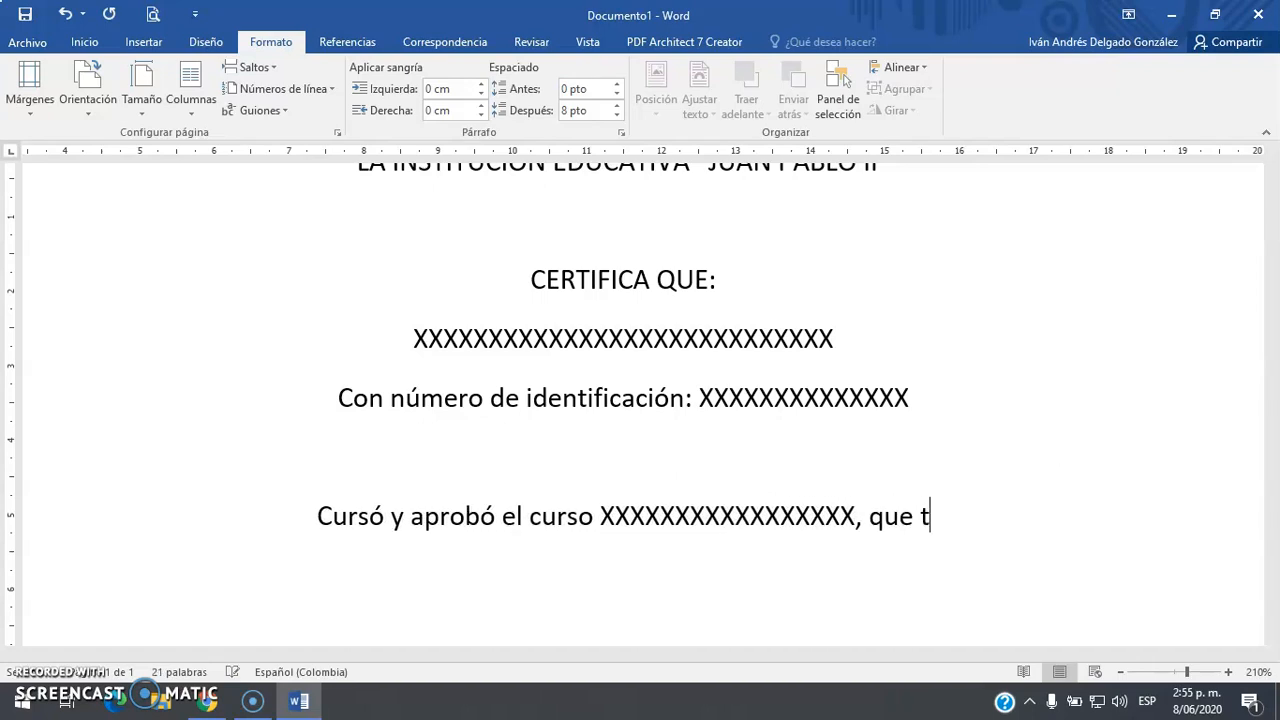
type("uvo ")
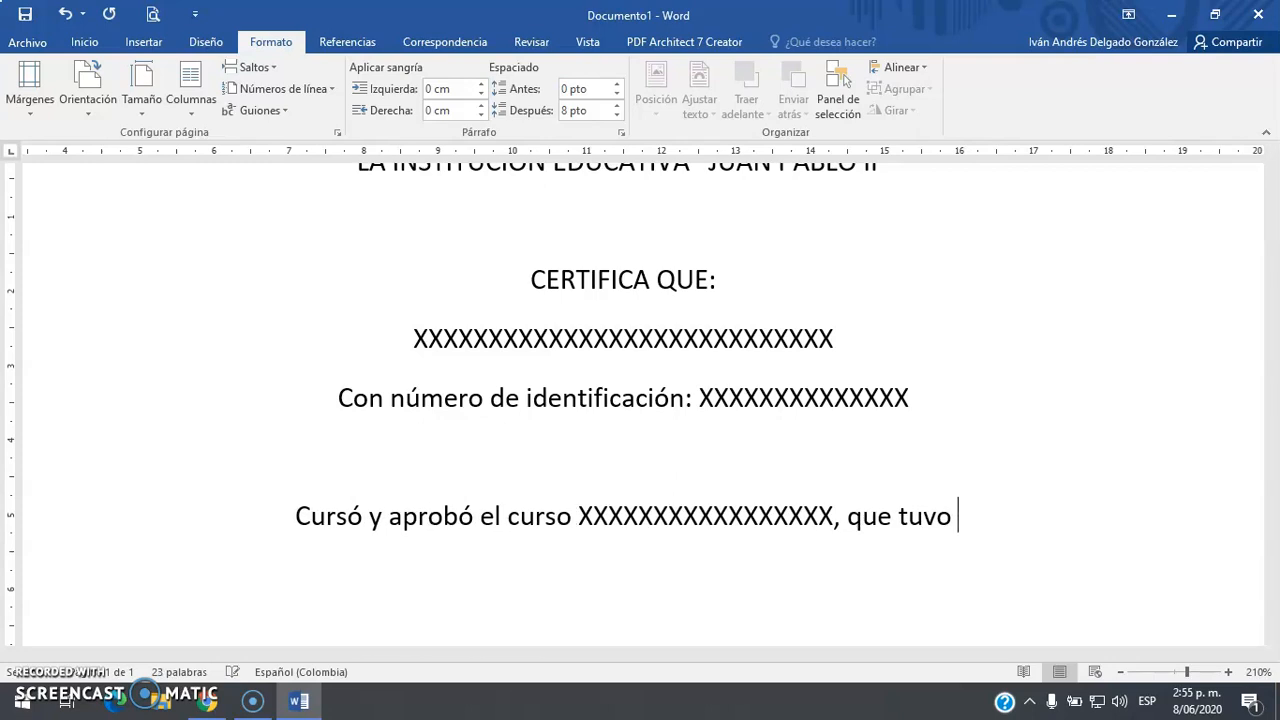
type("una durac")
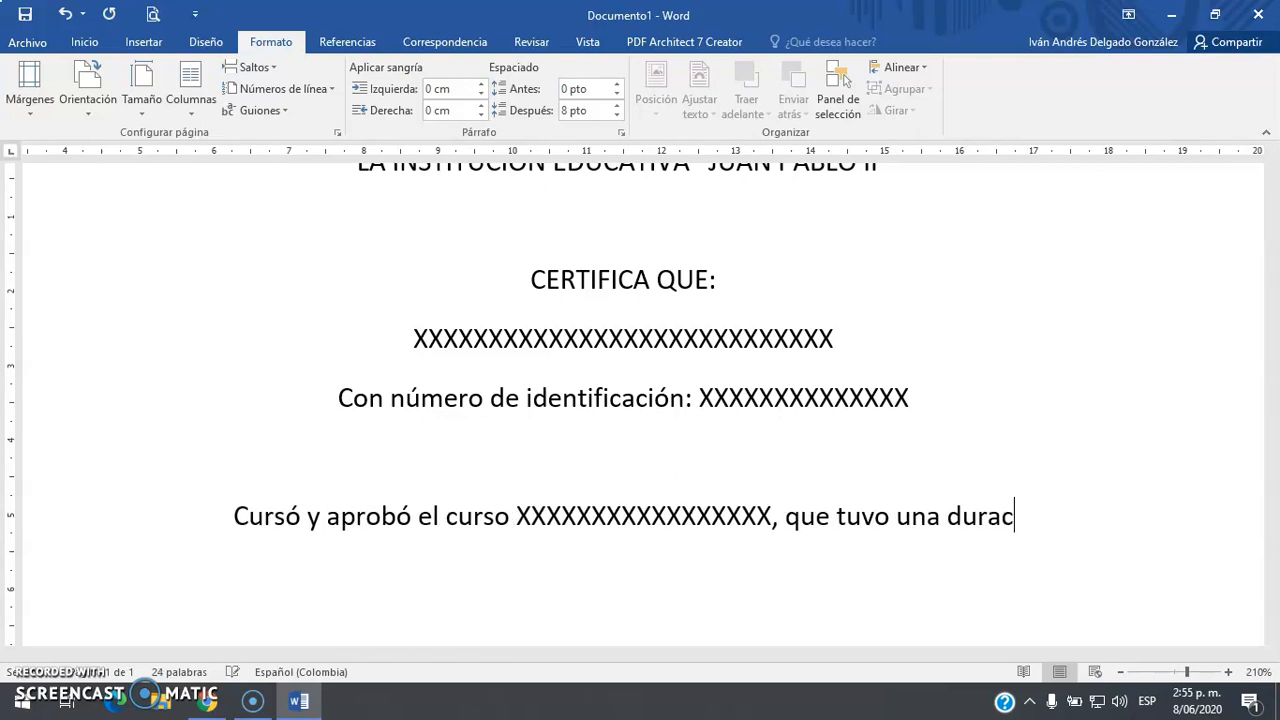
type("ión de XXXXXXXXXX")
type("XXXX, obteniedo u")
key("BackSpace")
key("BackSpace")
key("BackSpace")
key("BackSpace")
type("mndo")
key("BackSpace")
key("BackSpace")
key("BackSpace")
key("BackSpace")
type("ndo una")
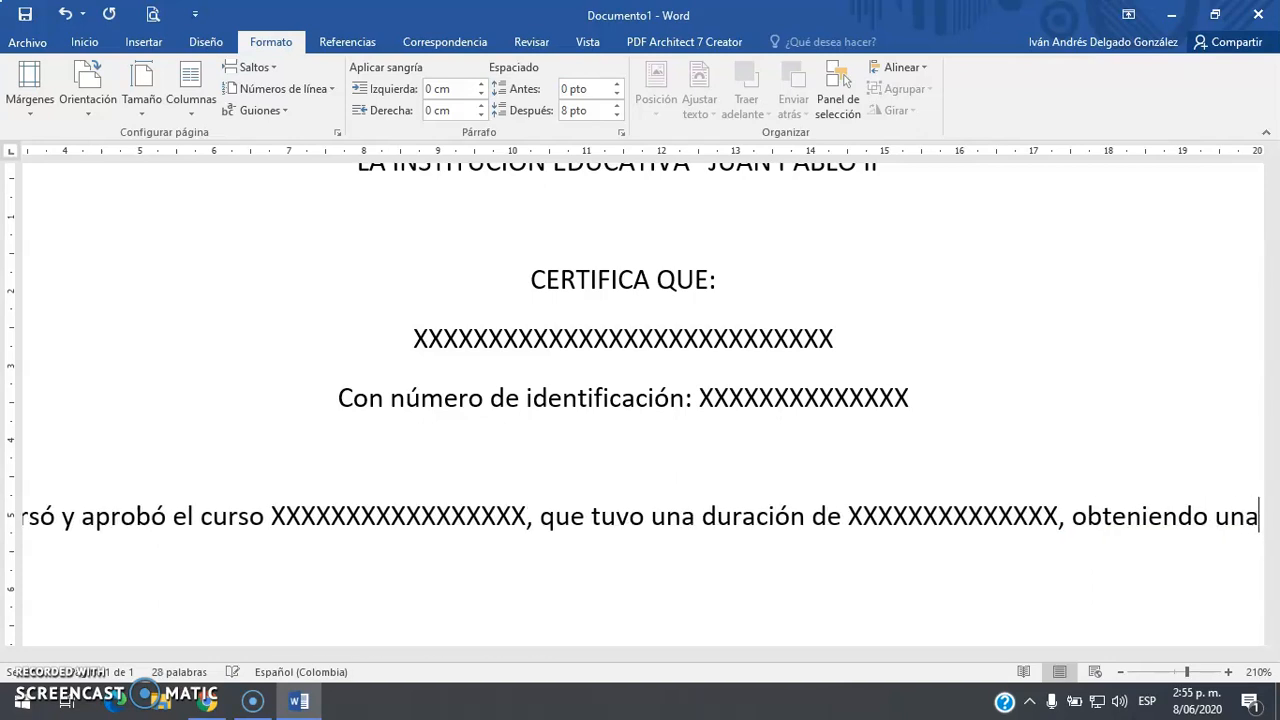
type(" calificación de")
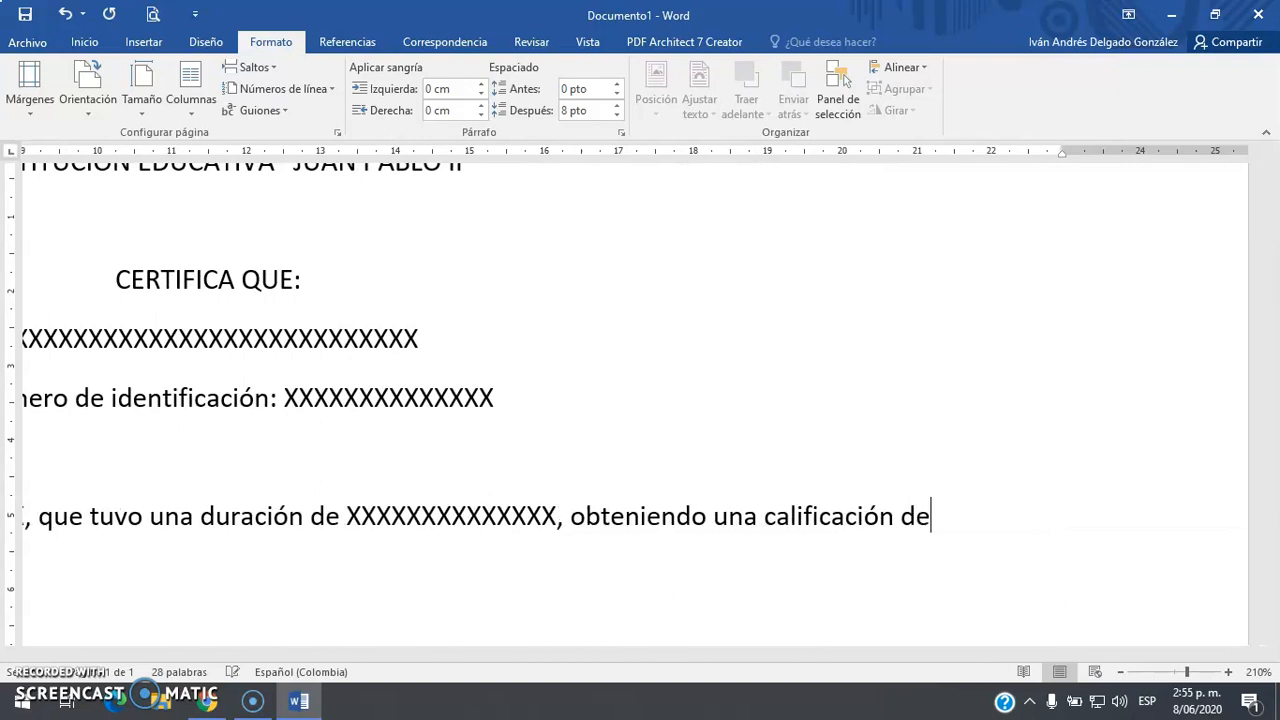
type(" XXXXXXXX.")
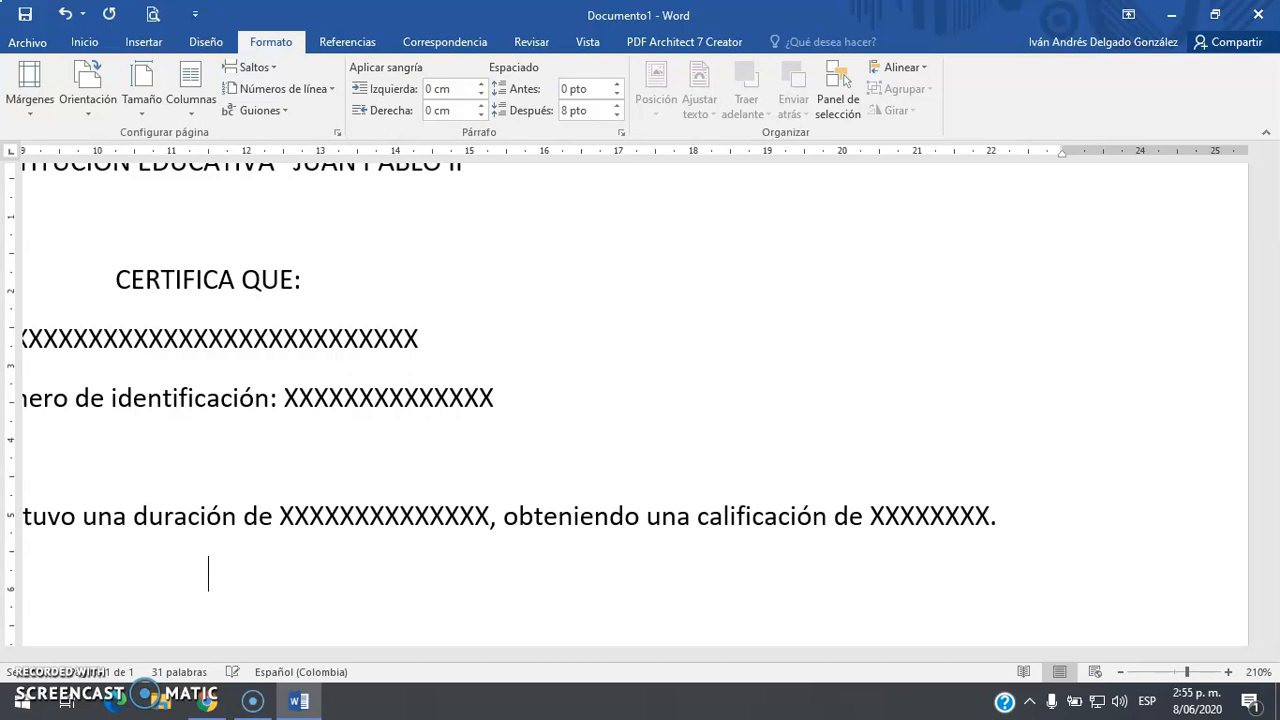
key("Return")
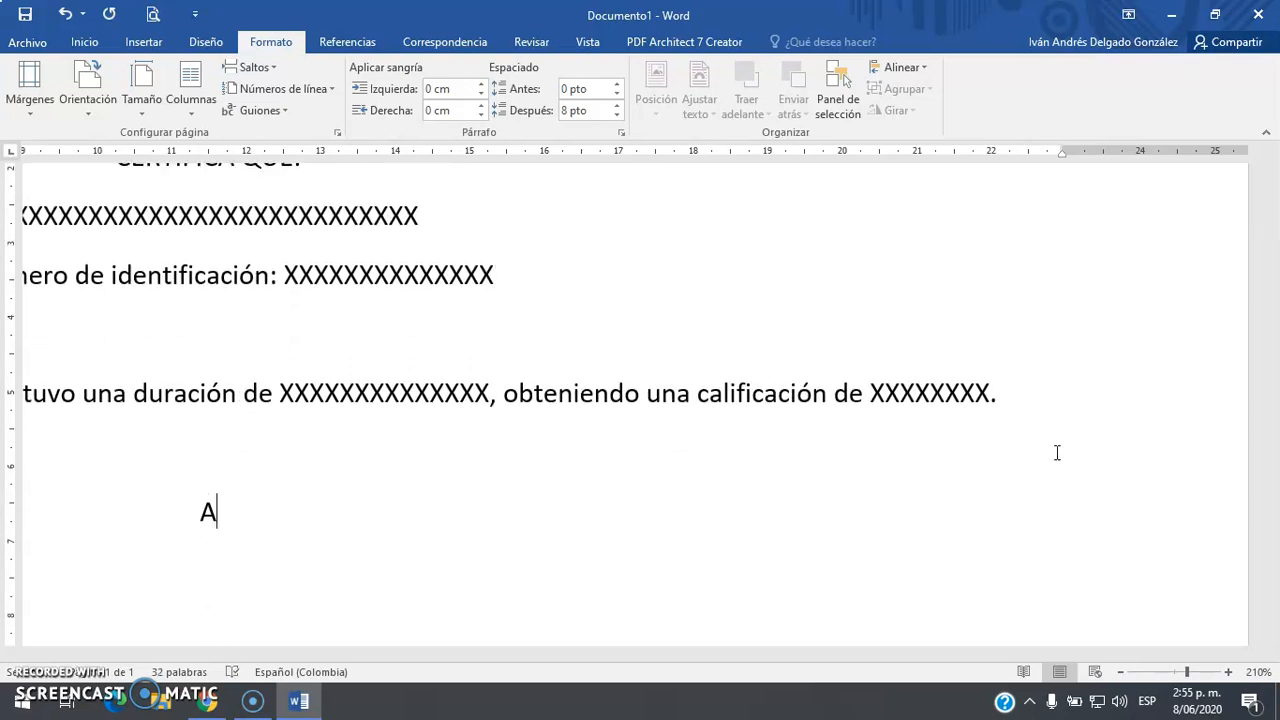
Add 'Firma:' and a plain underscore signature line, undoing the automatic border
type("Frima")
key("BackSpace")
key("BackSpace")
key("BackSpace")
key("BackSpace")
type("irma")
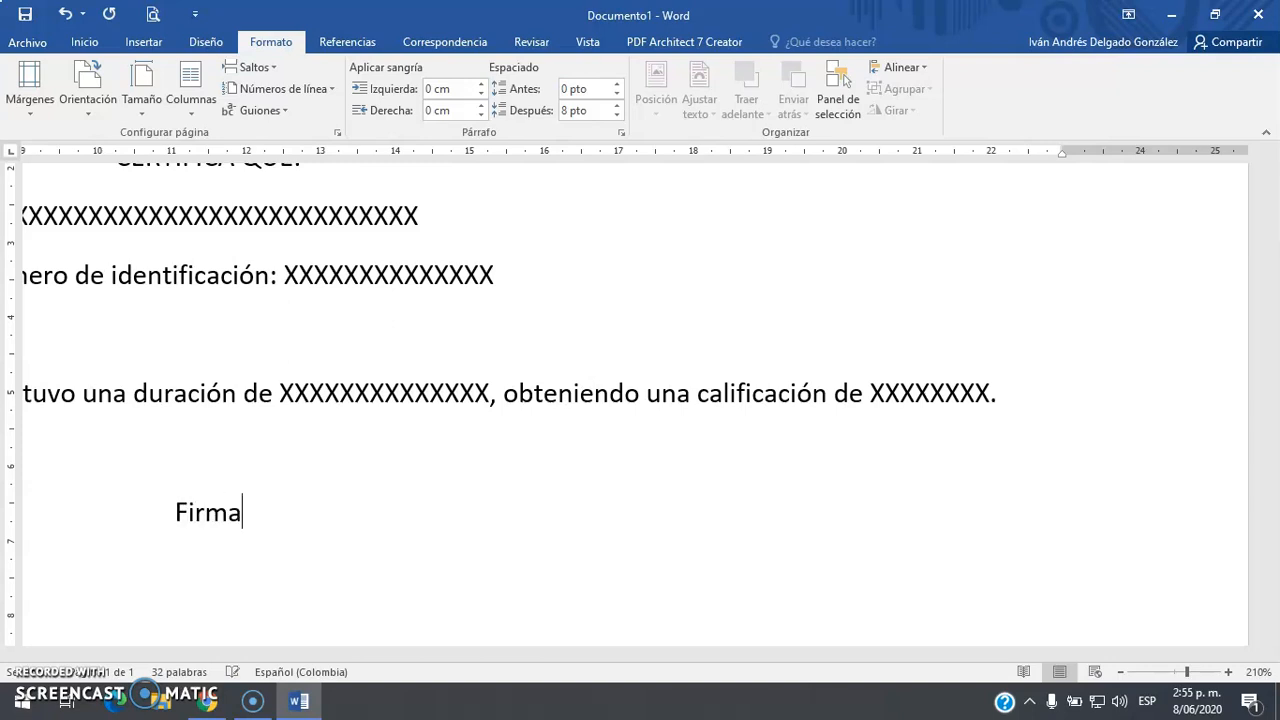
type(":")
key("Return")
key("Return")
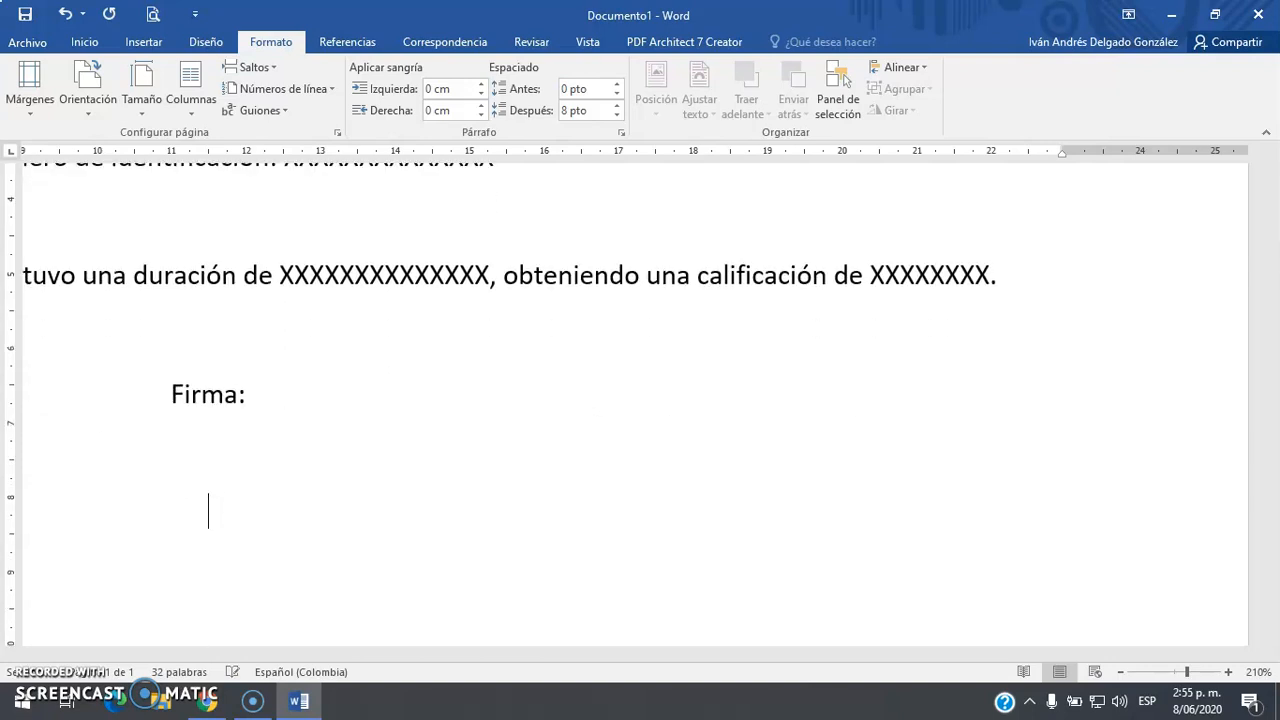
type("________________________________")
key("Return")
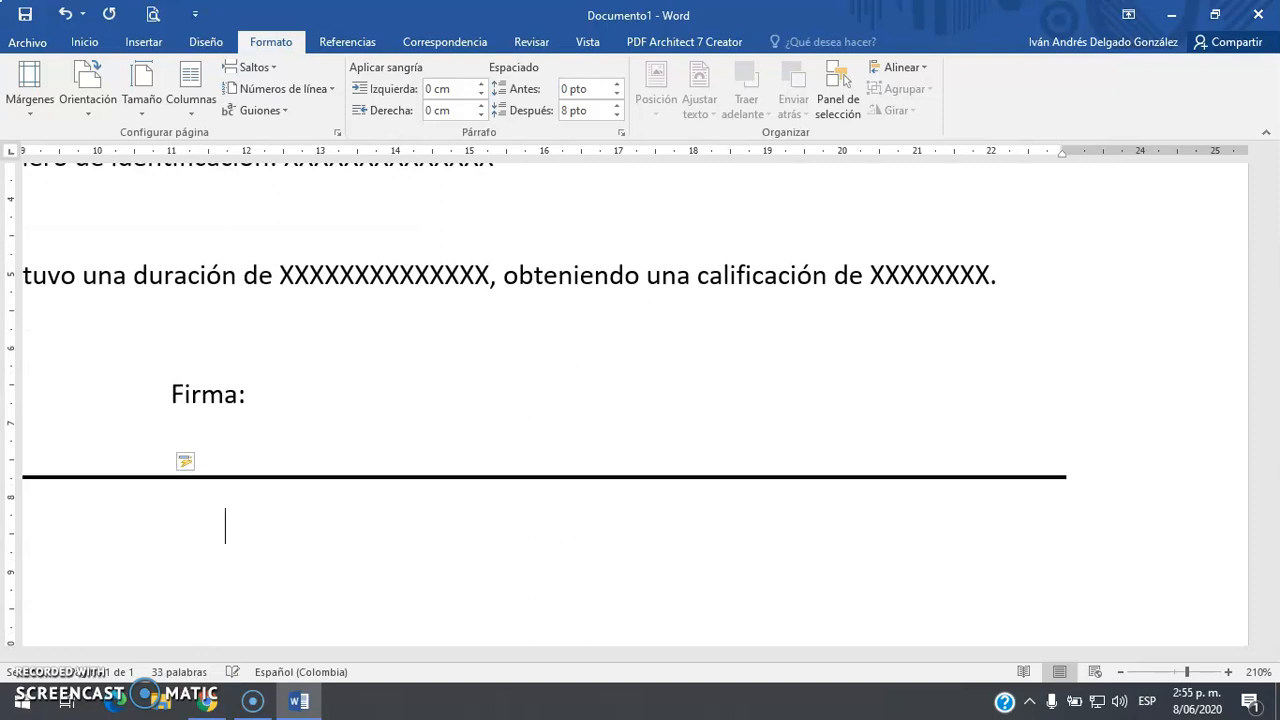
key("ctrl+z")
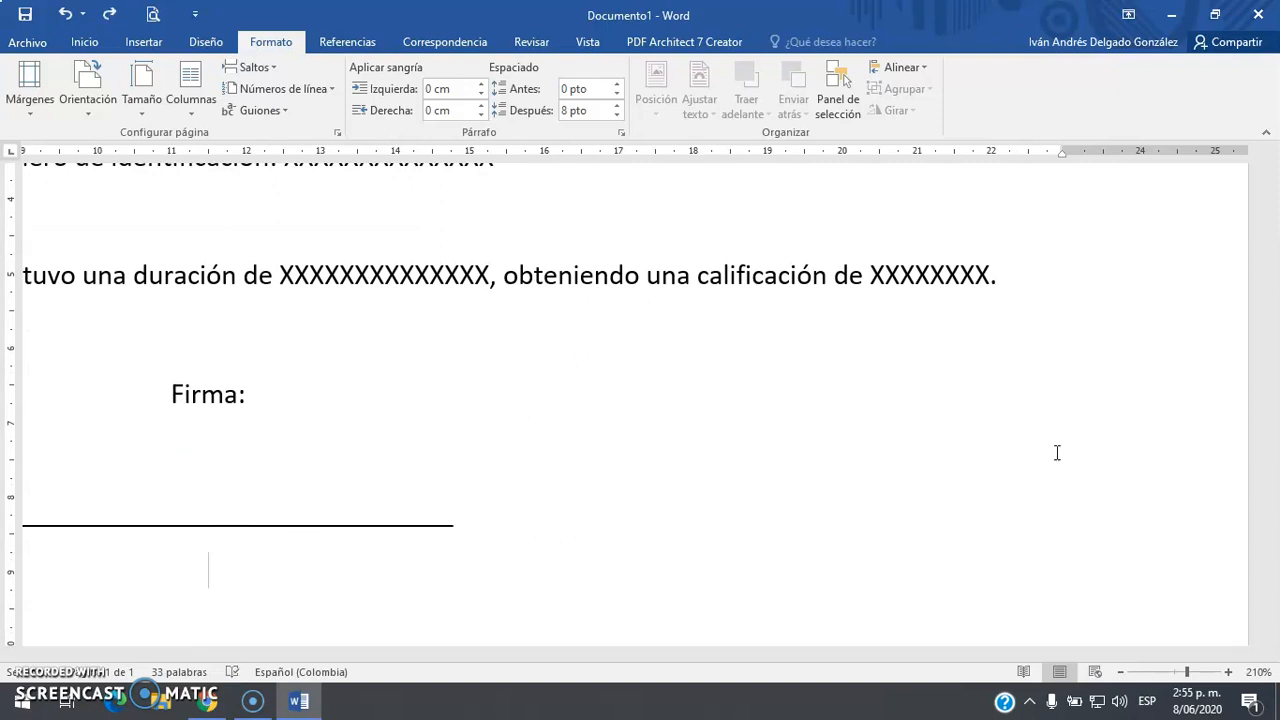
Type the rector's full name followed by the title Rector
key("BackSpace")
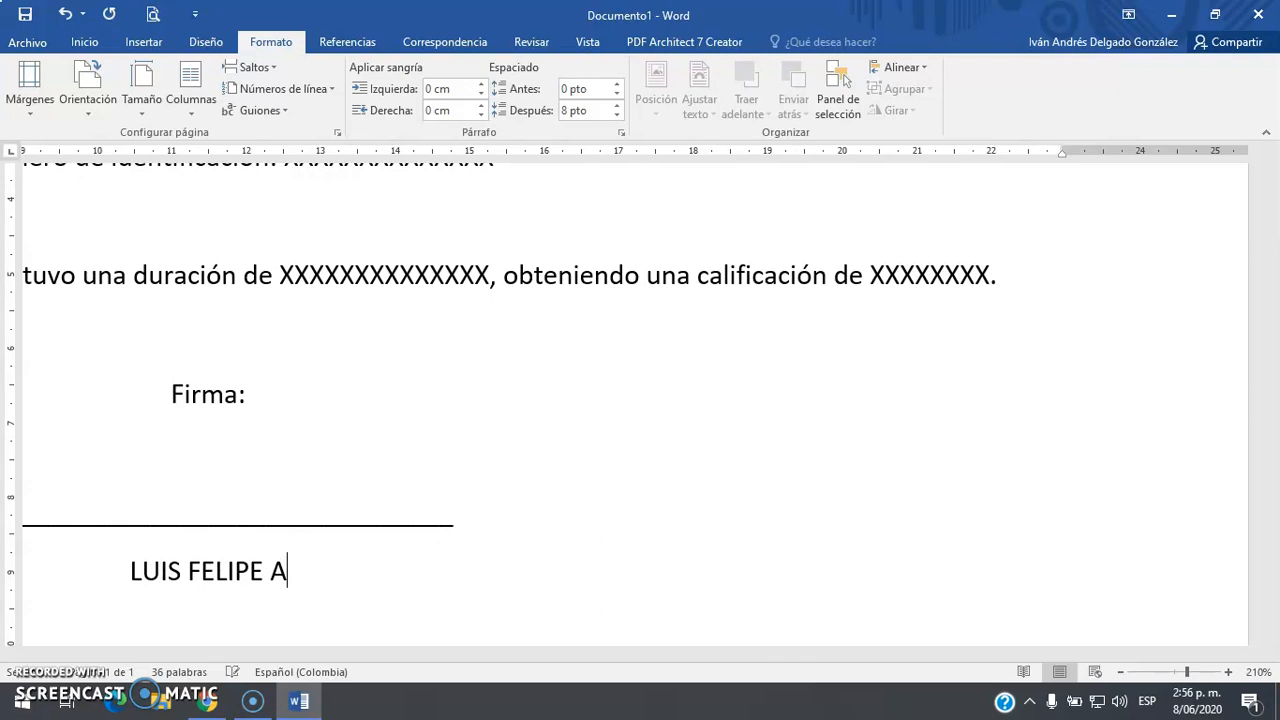
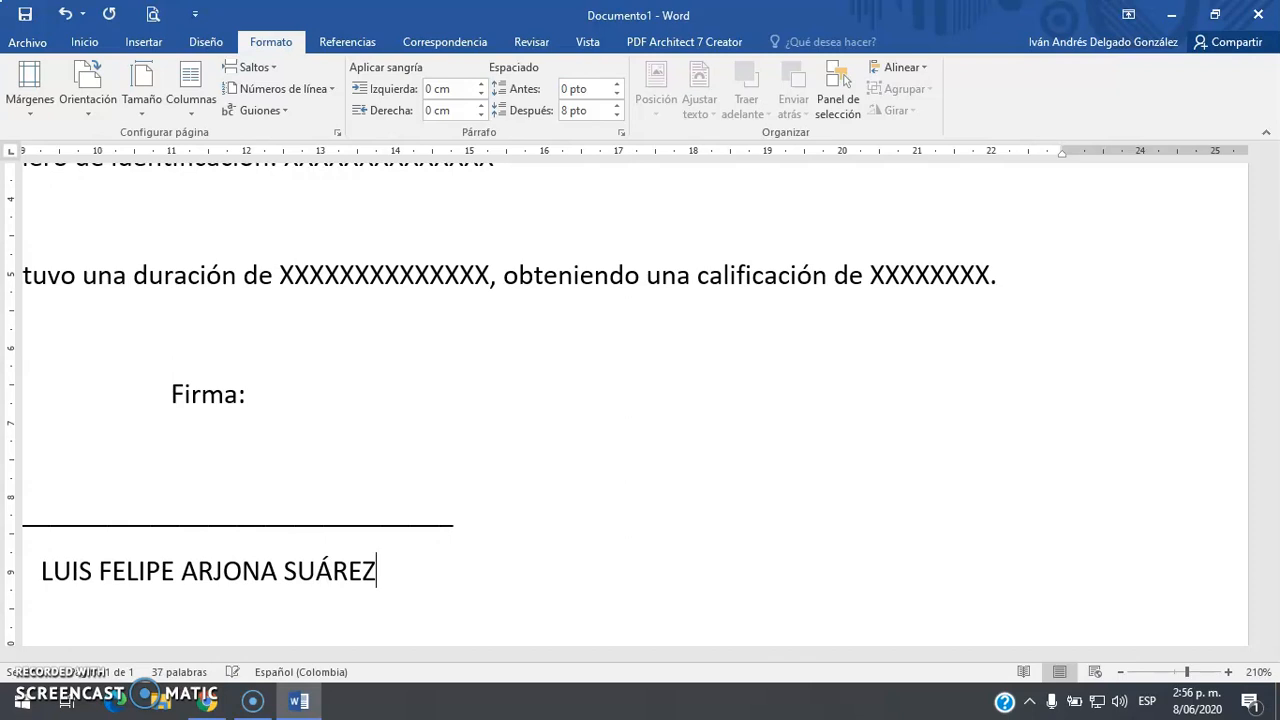
type("Rector")
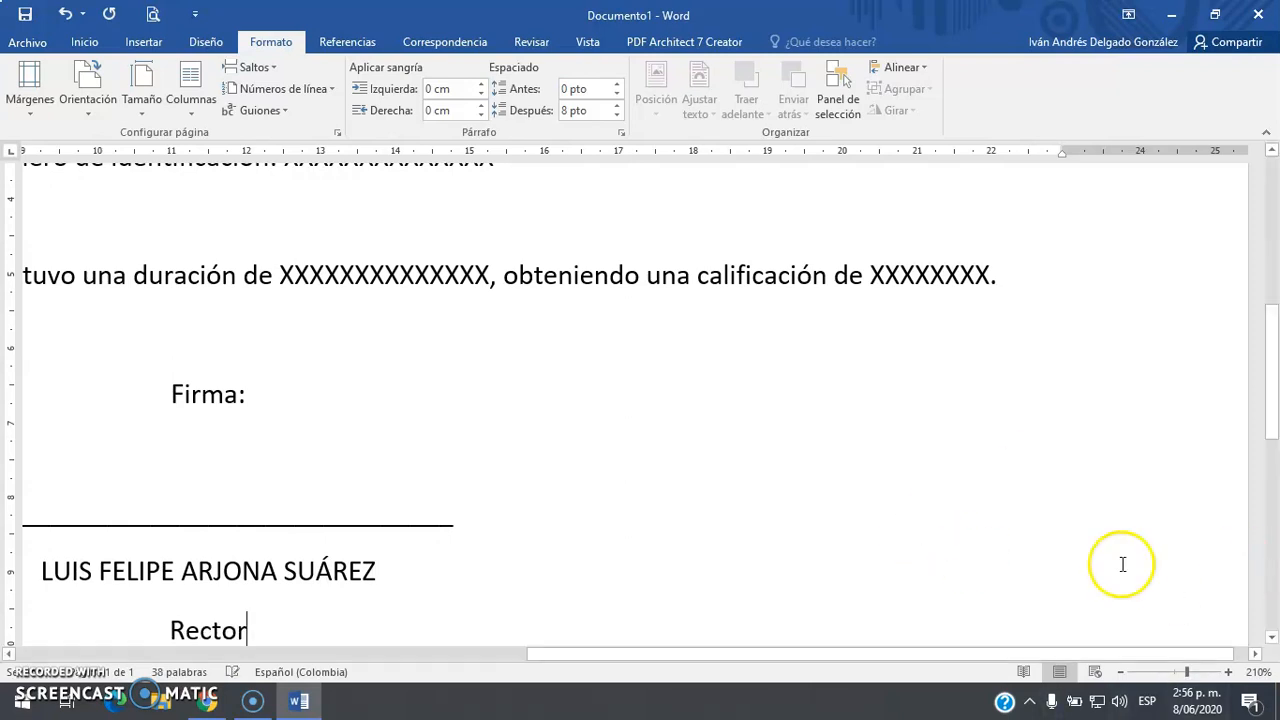
scroll(783, 534, "down", 11)
scroll(746, 530, "down", 3)
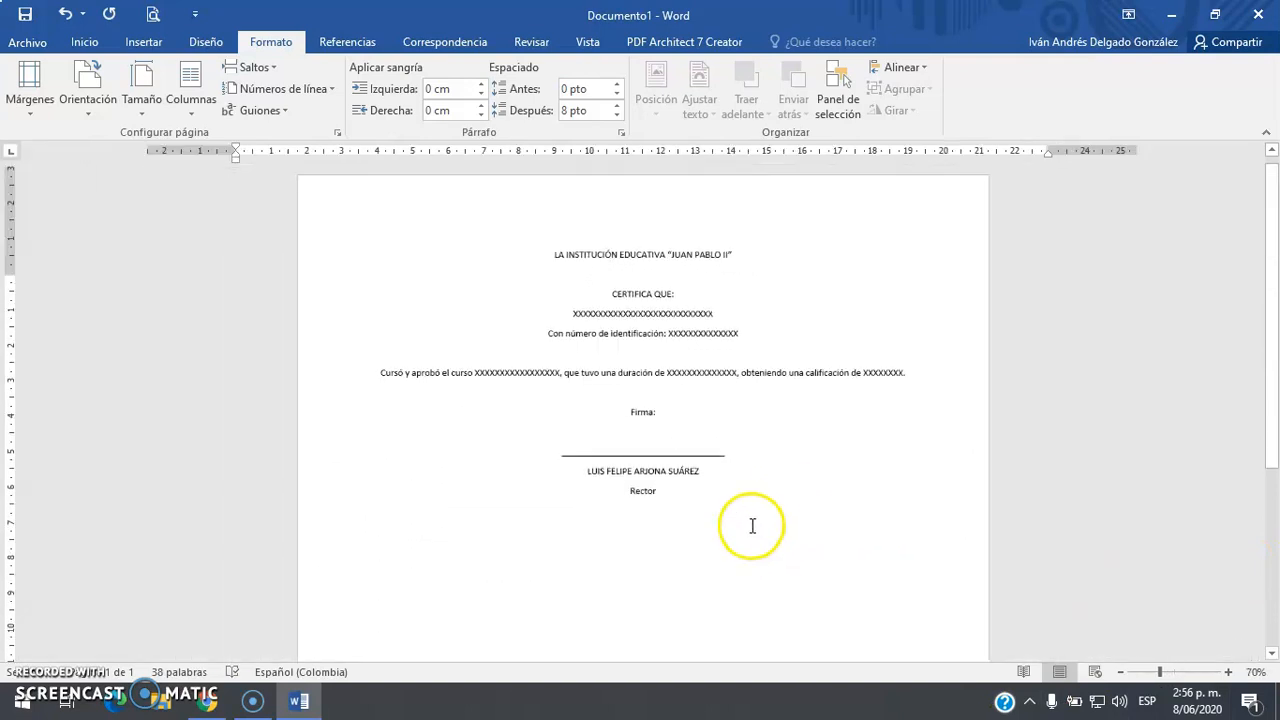
Increase the font size of all certificate text to 18 pt
key("ctrl+a")
left_click(110, 44)
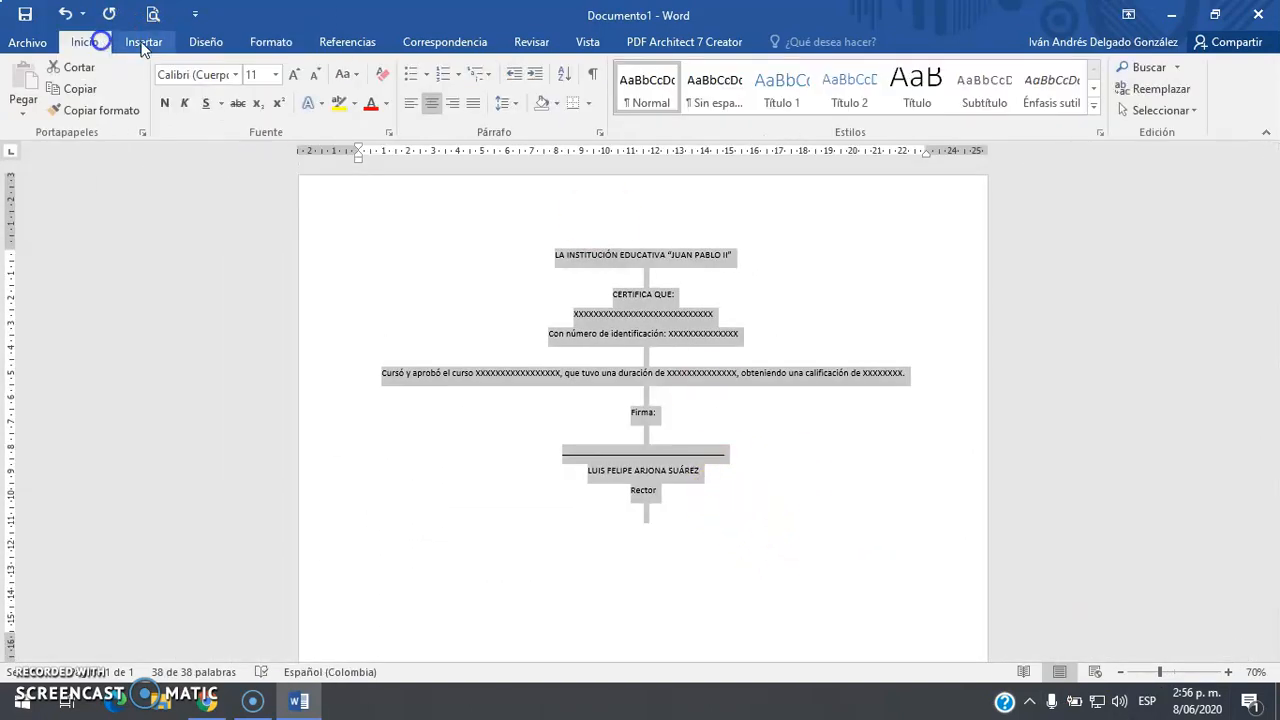
left_click(292, 76)
left_click(292, 76)
left_click(292, 76)
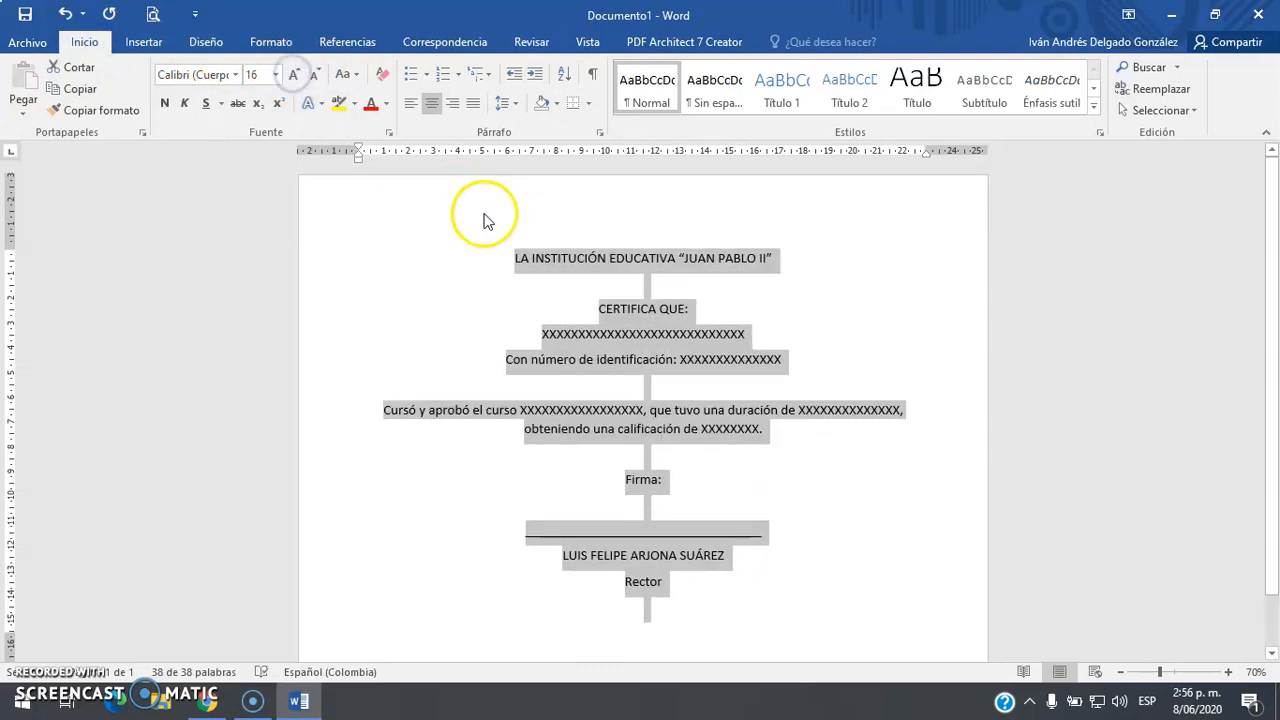
left_click(292, 76)
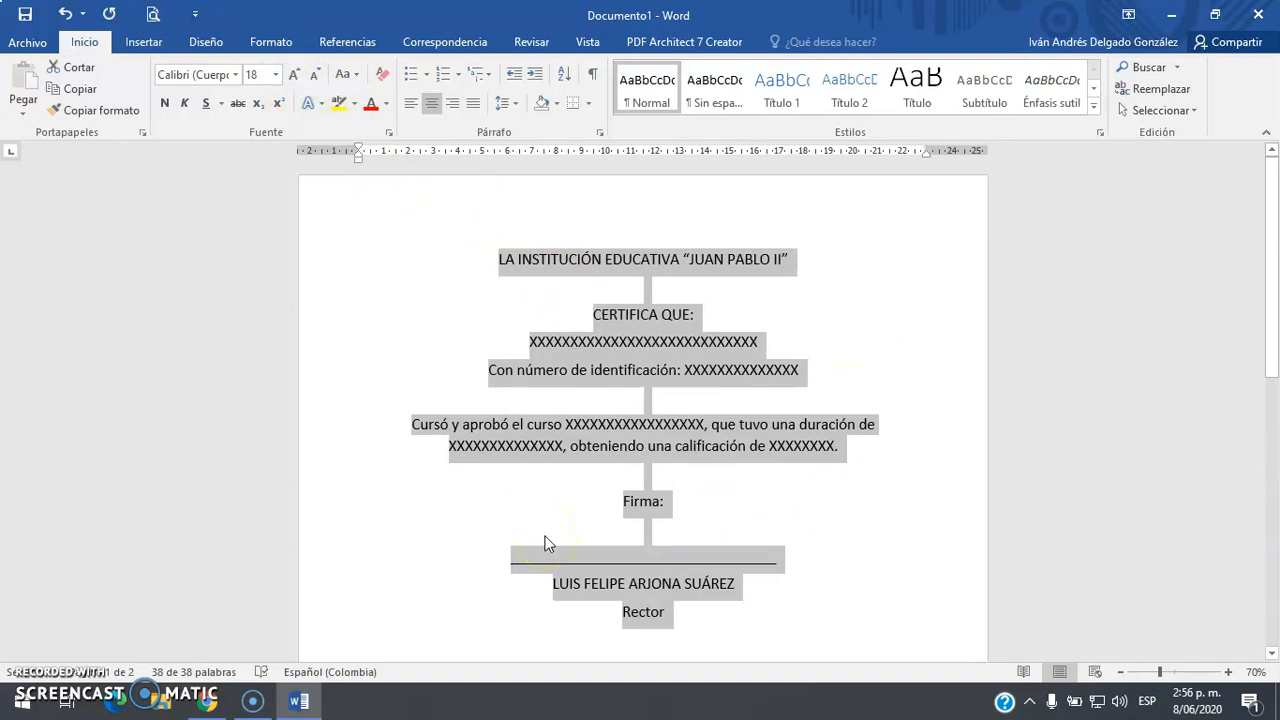
left_click(922, 322)
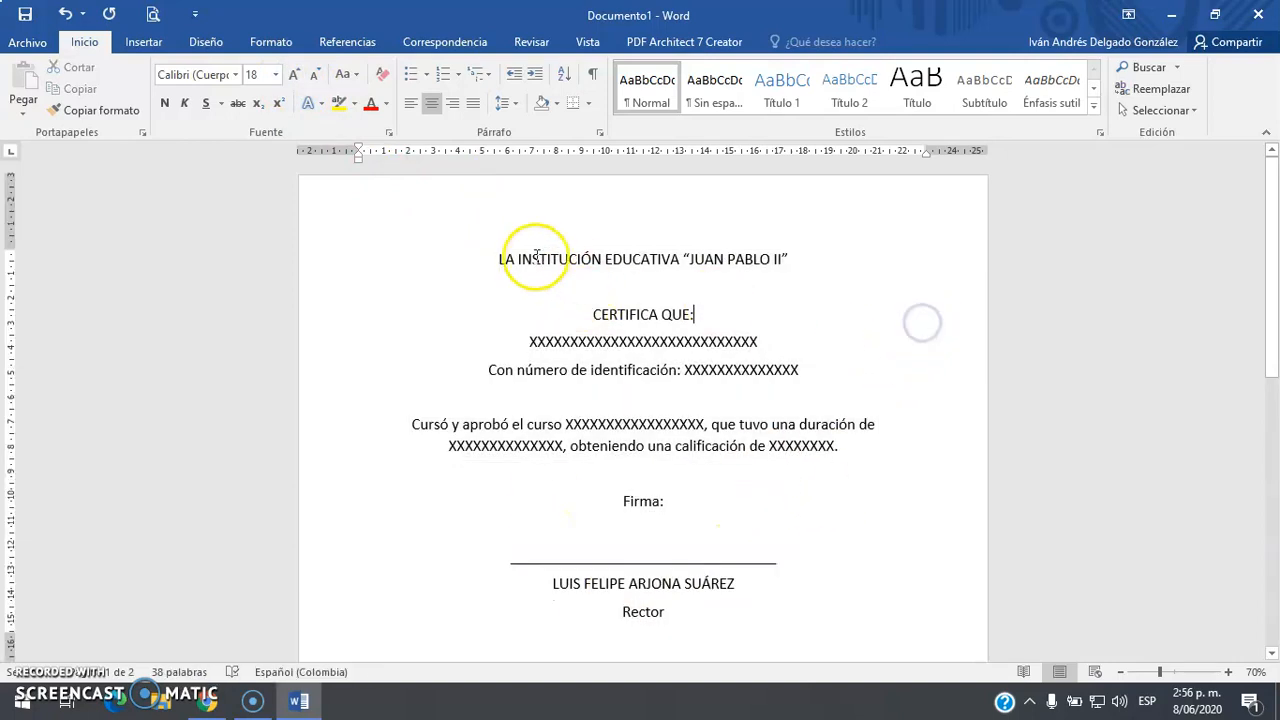
Bold the institution title, CERTIFICA QUE: and the rector's name line
left_click_drag(500, 258, 722, 323)
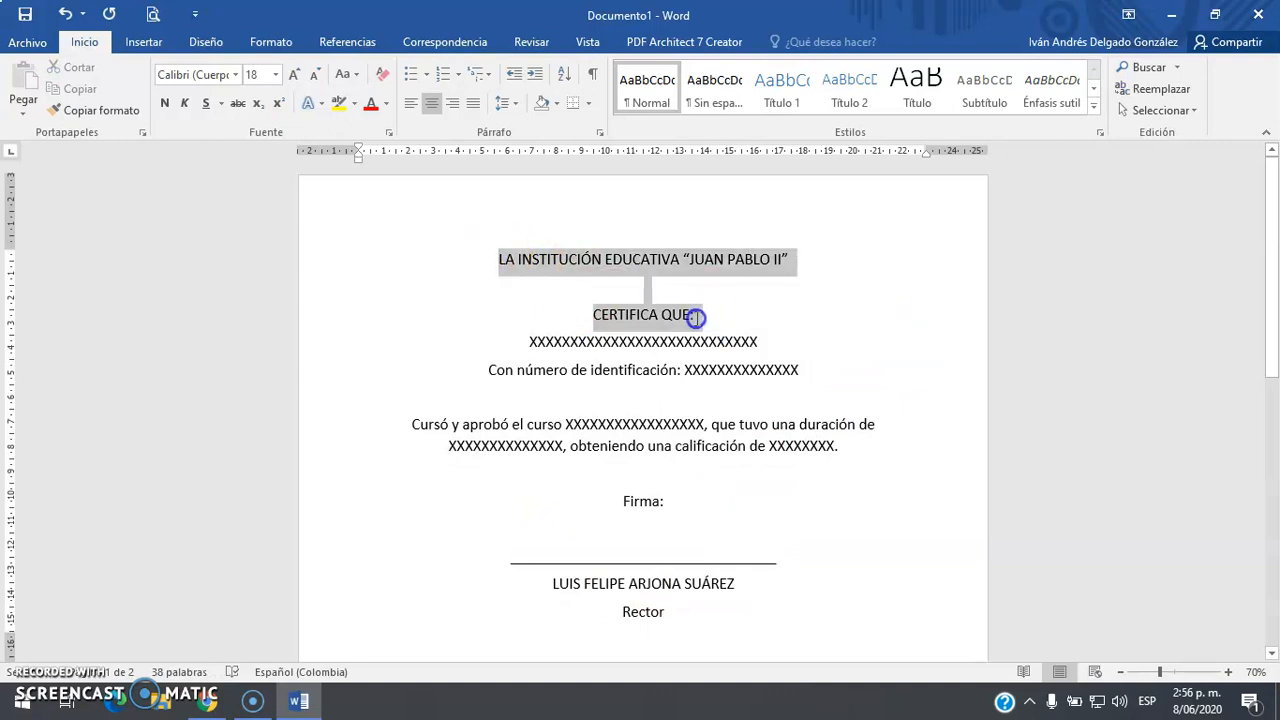
key("ctrl+n")
left_click(694, 317)
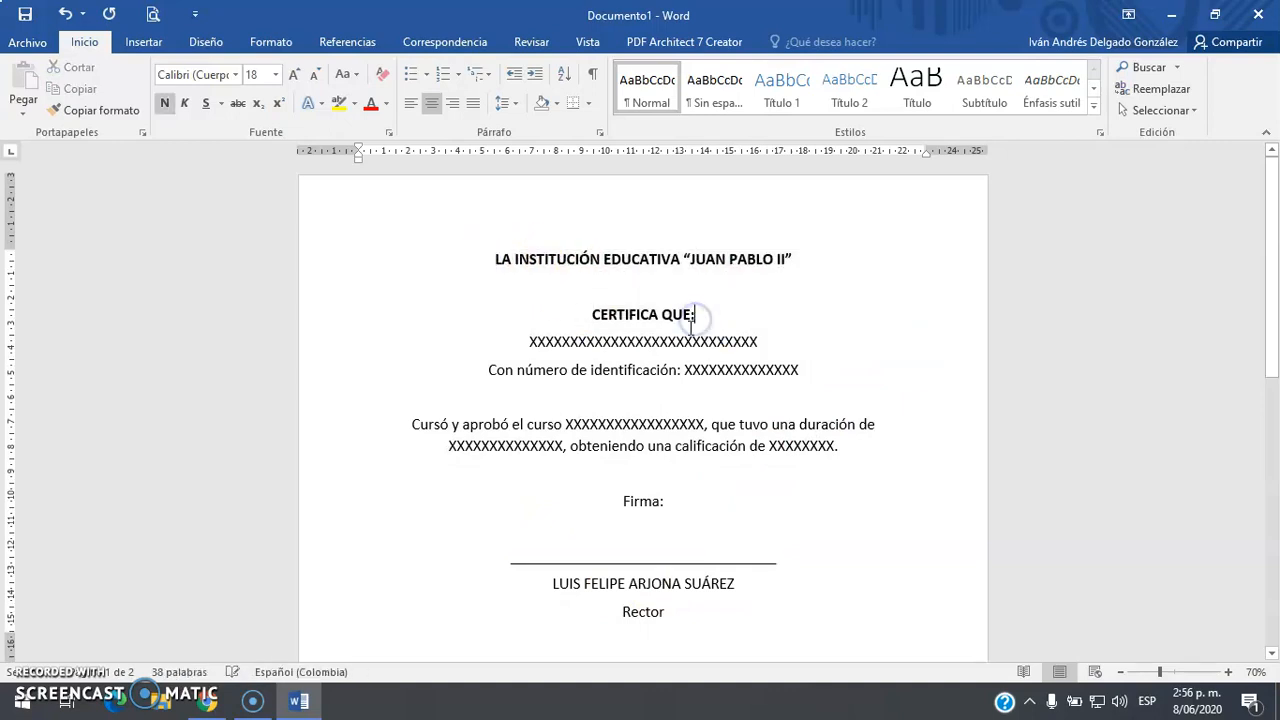
left_click(688, 283)
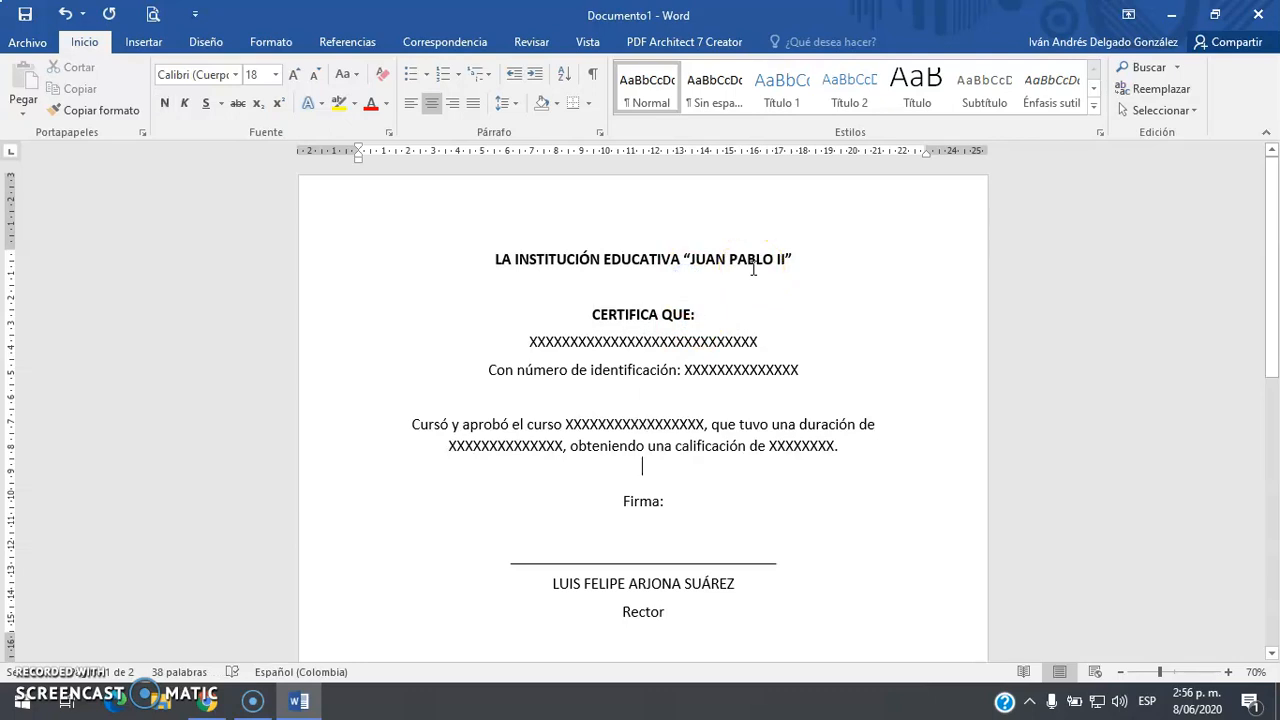
key("Home")
key("shift+End")
key("ctrl+n")
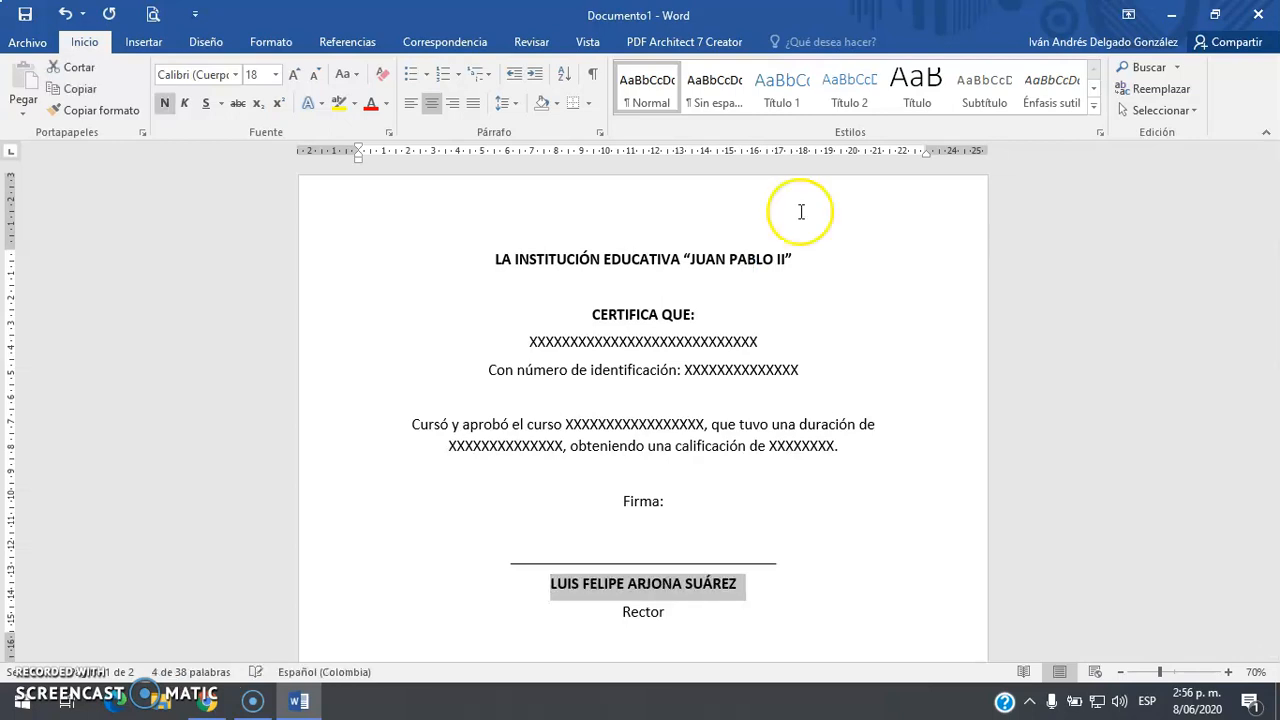
Delete the empty paragraphs after 'Rector' so the certificate shows Página 1 de 1
left_click(826, 256)
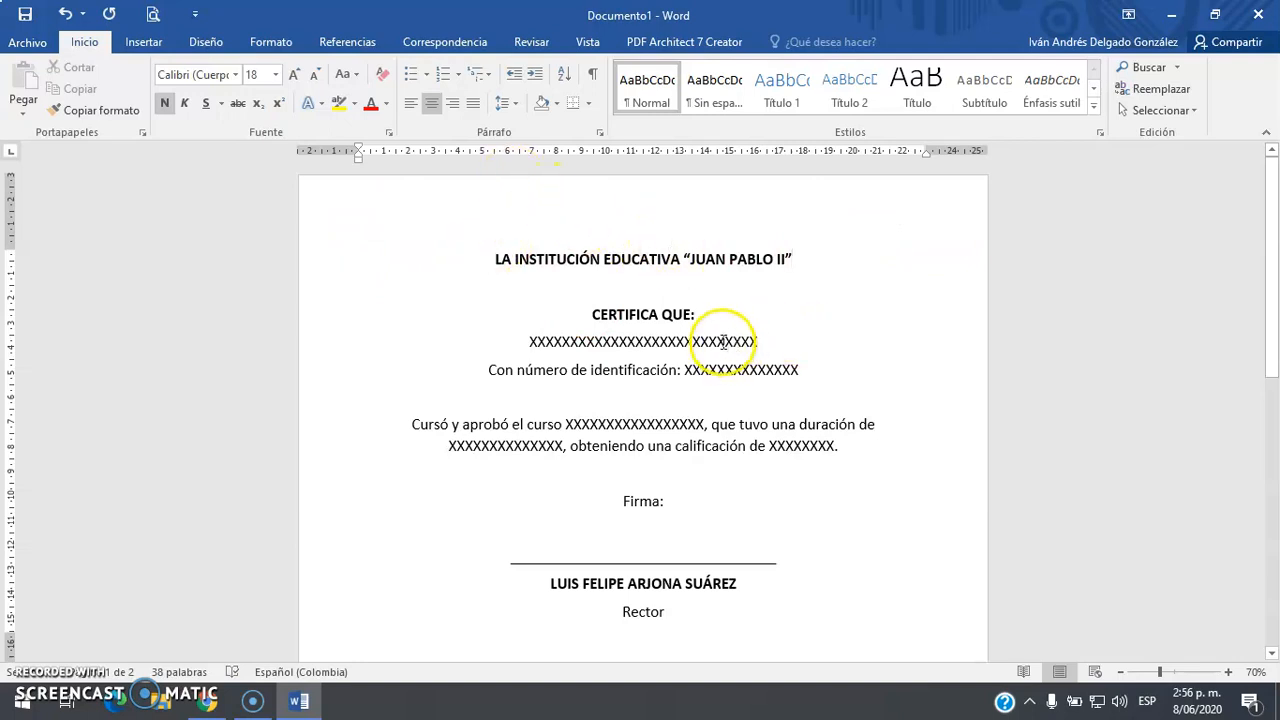
scroll(728, 405, "down", 4)
left_click(742, 402)
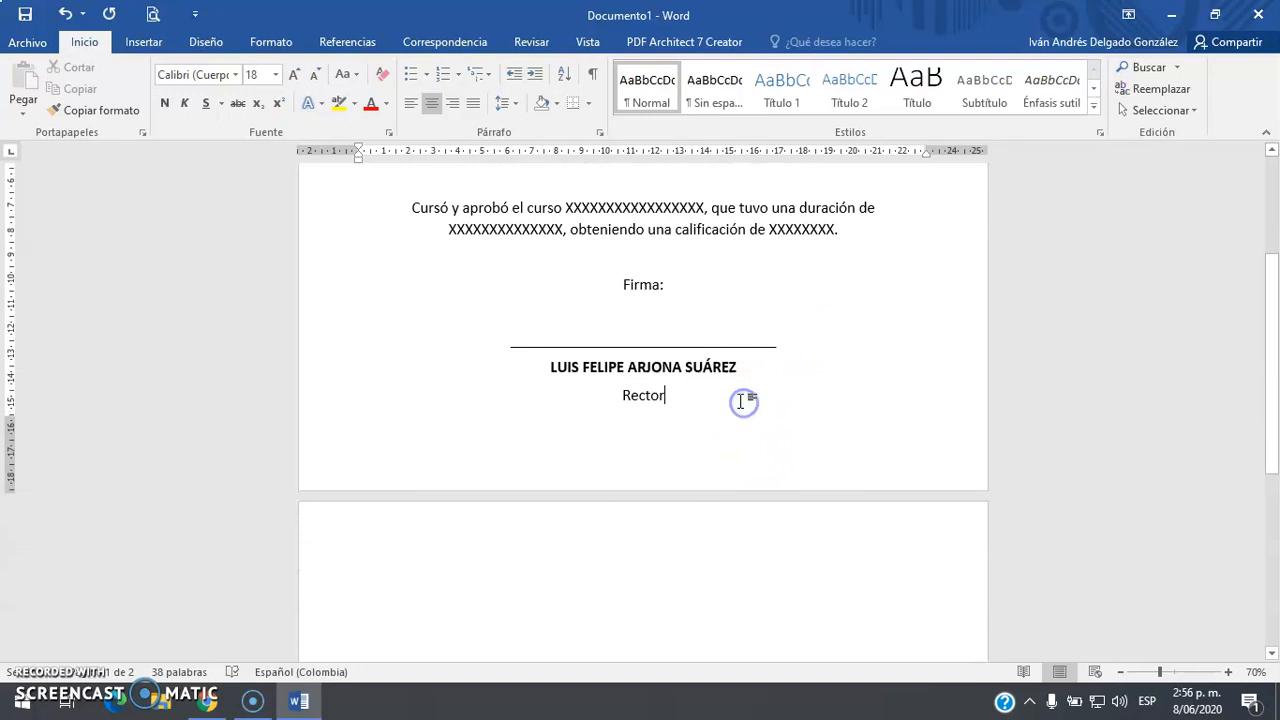
scroll(742, 402, "up", 3)
scroll(742, 402, "up", 1)
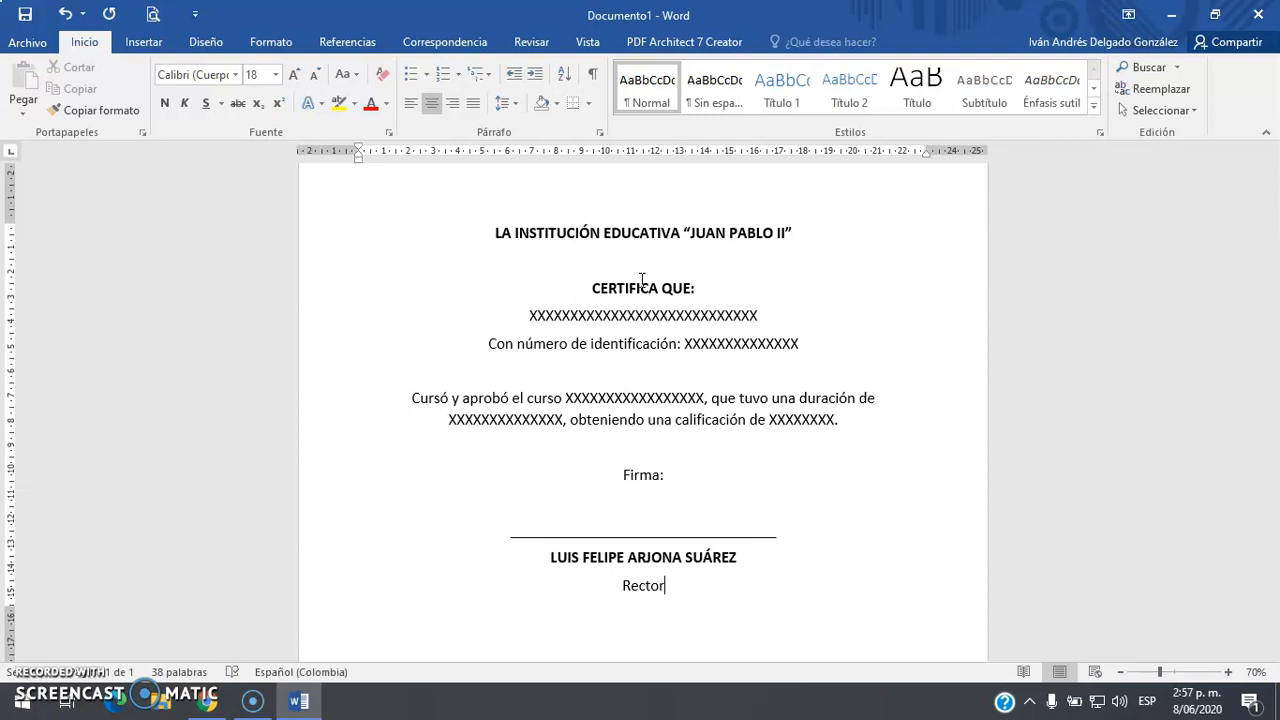
left_click_drag(529, 315, 755, 315)
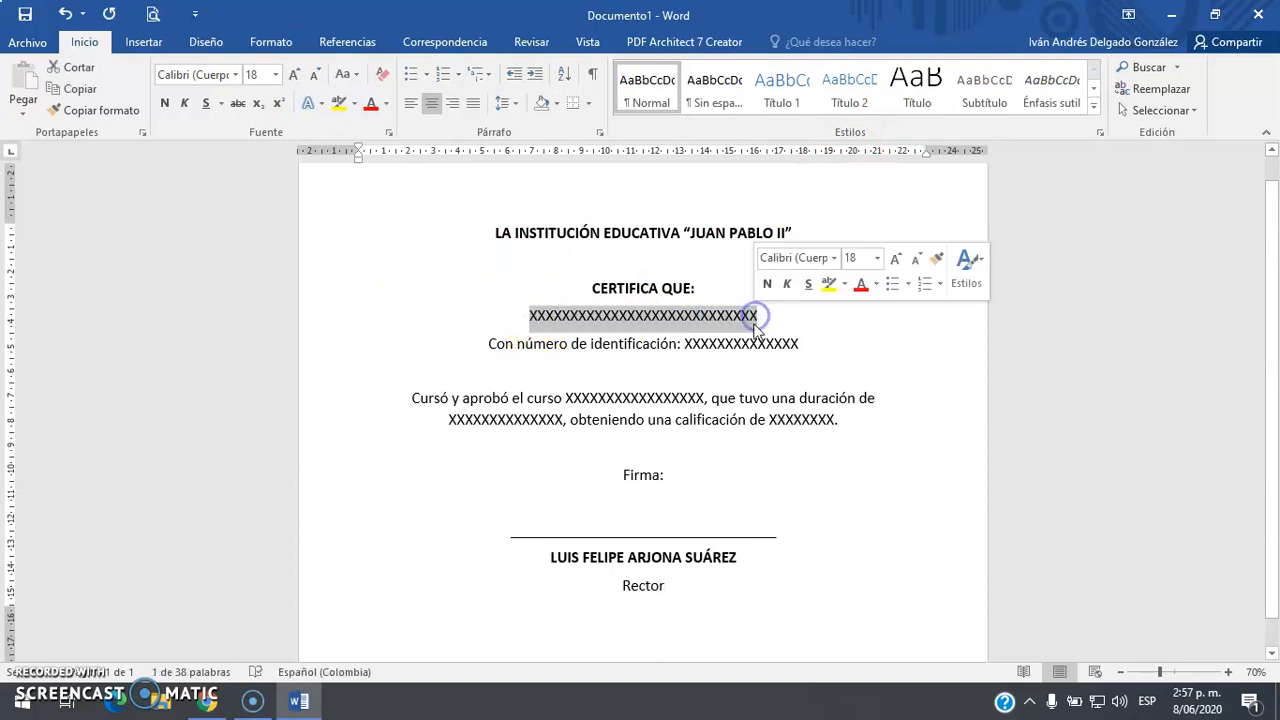
left_click_drag(685, 347, 826, 326)
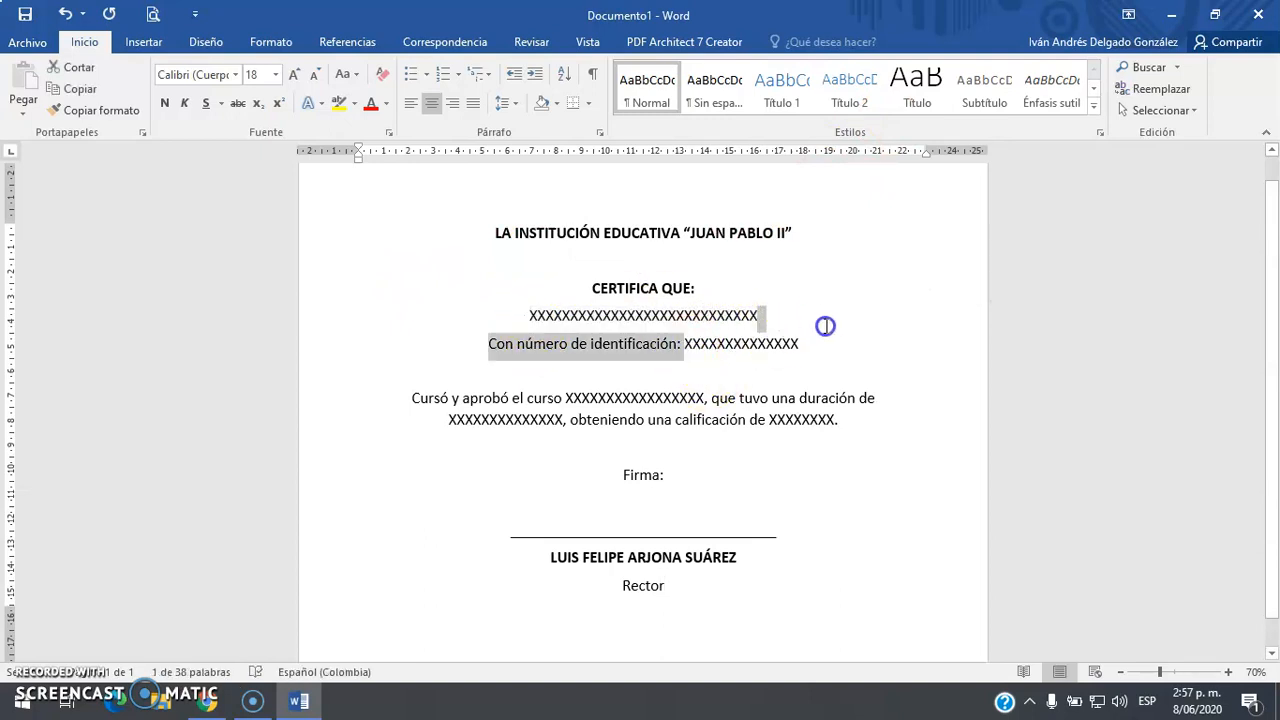
left_click(611, 336)
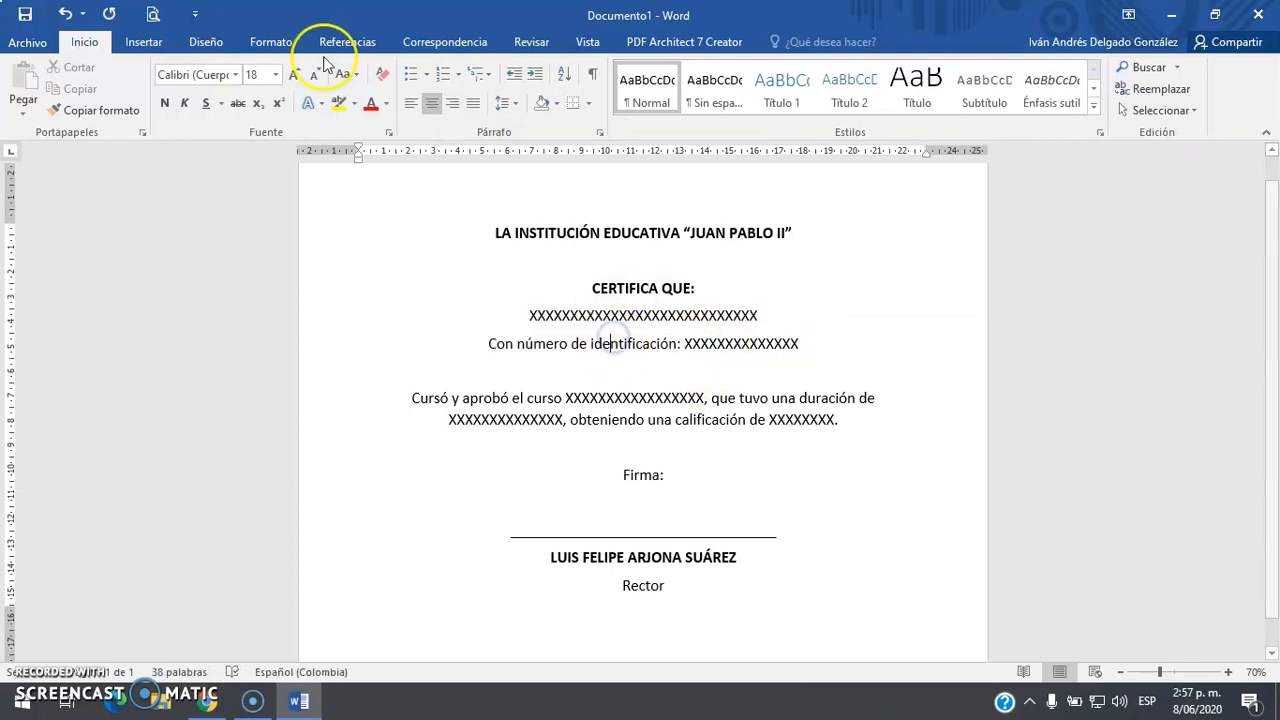
Start the 'Paso a paso por el Asistente para combinar correspondencia' wizard from the Correspondencia ribbon
left_click(447, 43)
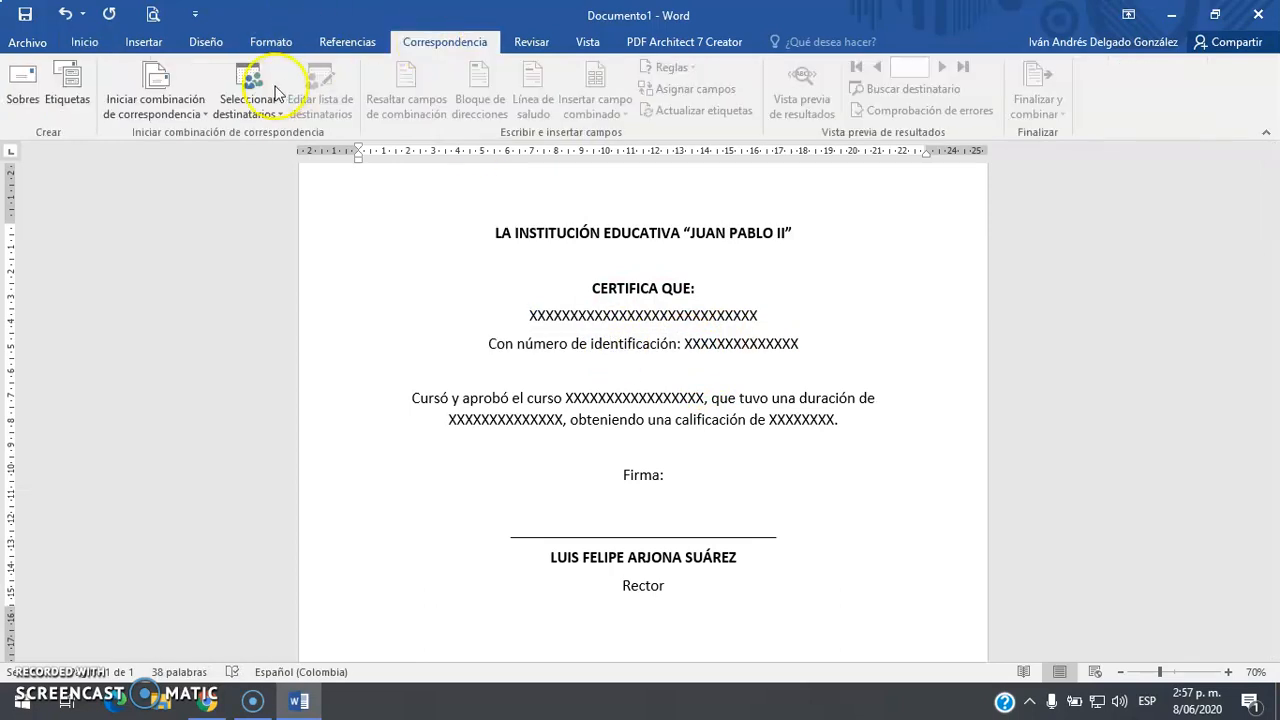
left_click(197, 120)
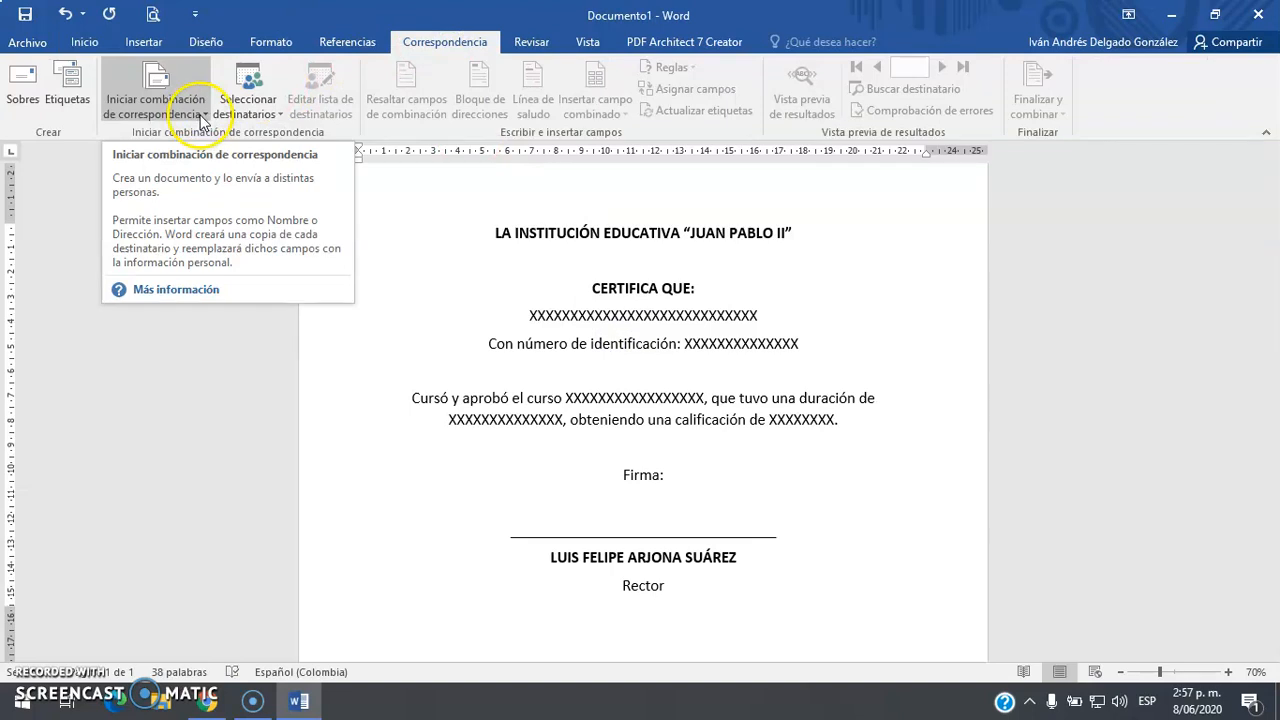
left_click(200, 118)
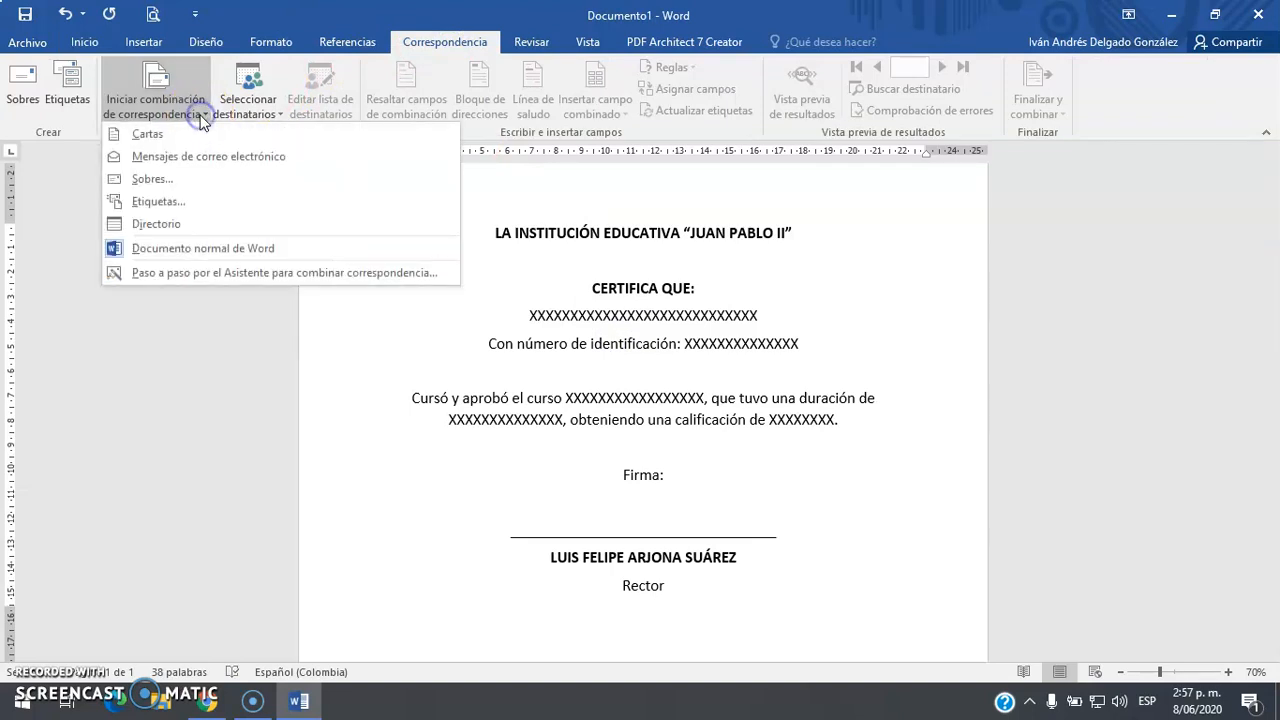
left_click(185, 274)
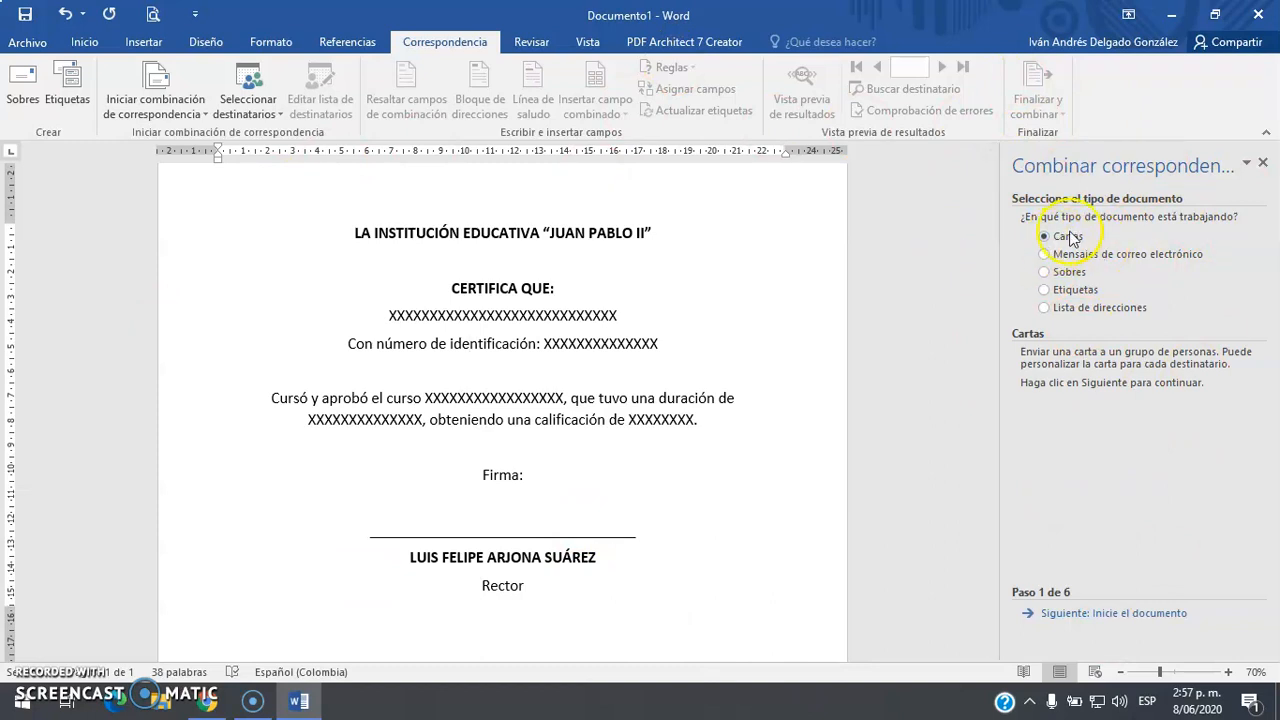
Advance the wizard to Paso 3 de 6, keeping 'Utilizar una lista existente' selected
left_click(1084, 615)
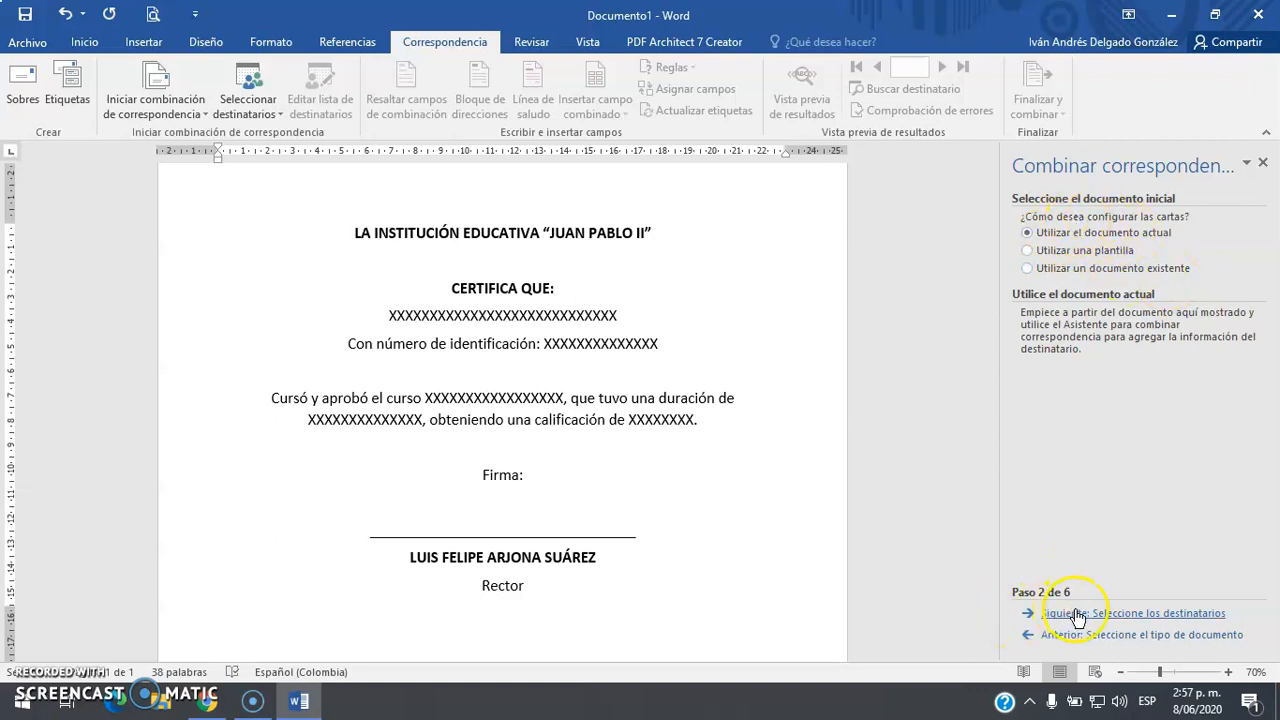
left_click(1141, 614)
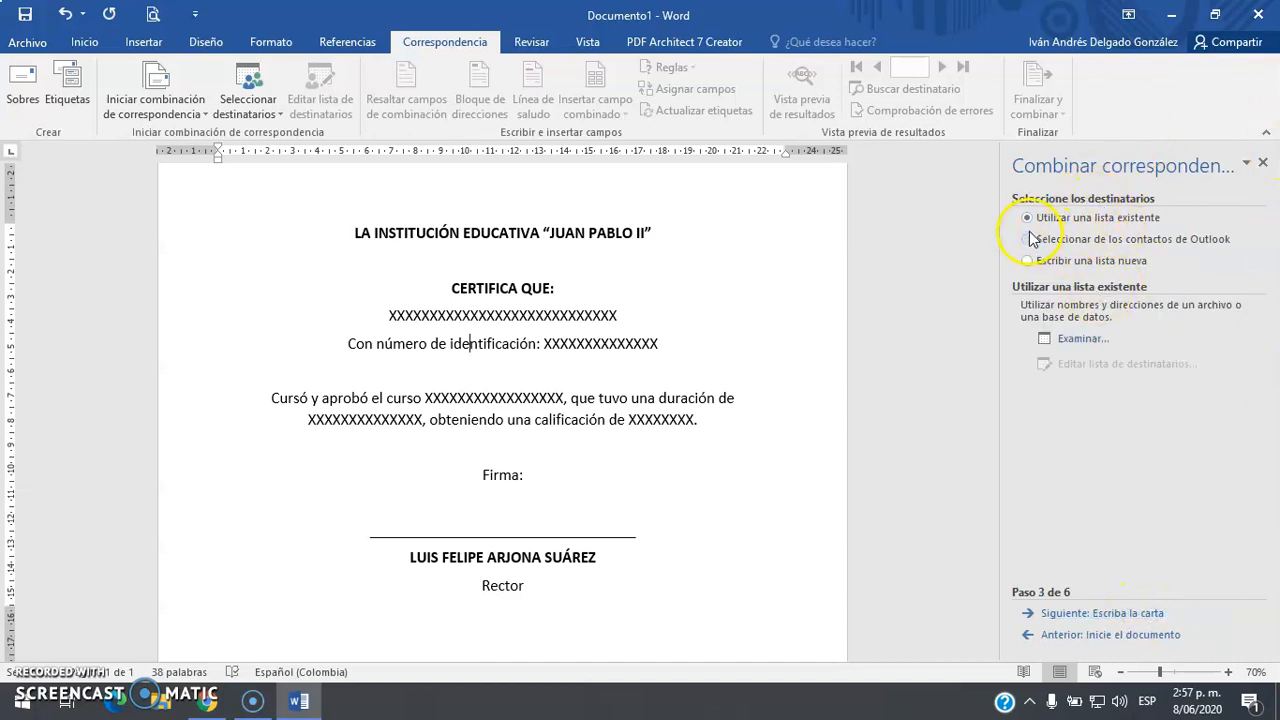
Use sheet Hoja1$ of BaseCombinación on the desktop as the recipient list, keeping all six records
left_click(1078, 341)
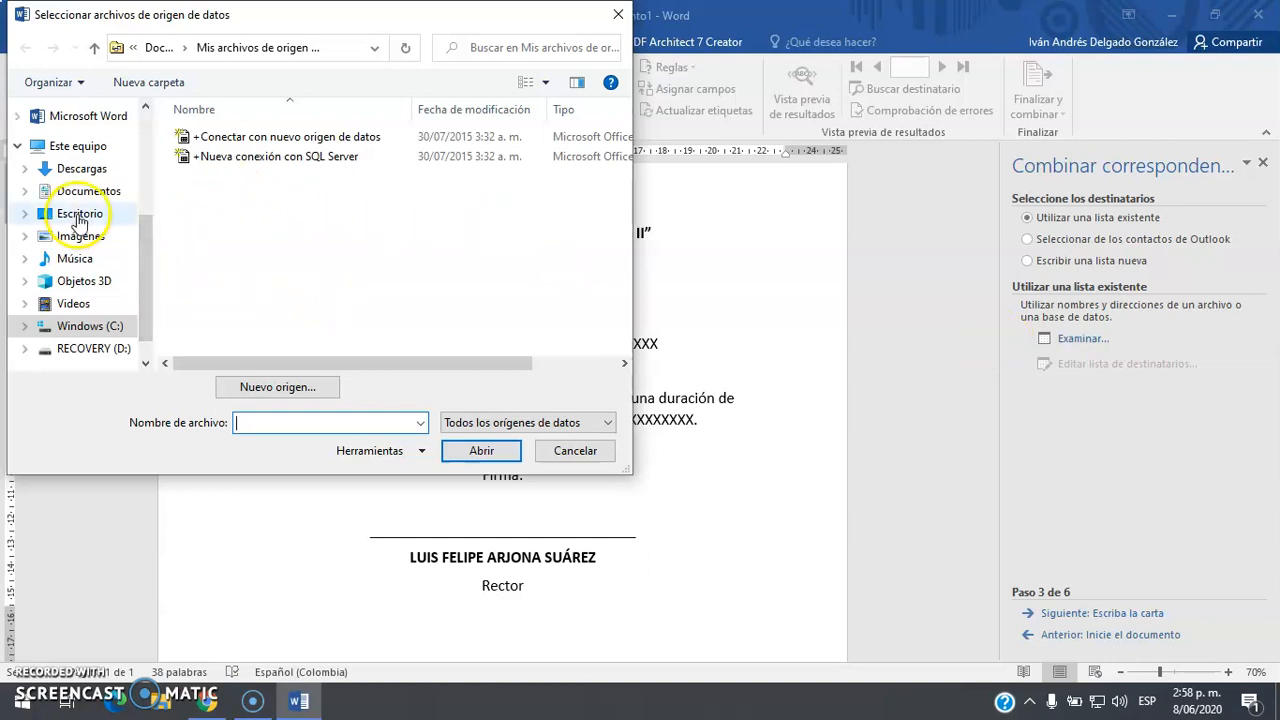
left_click(79, 216)
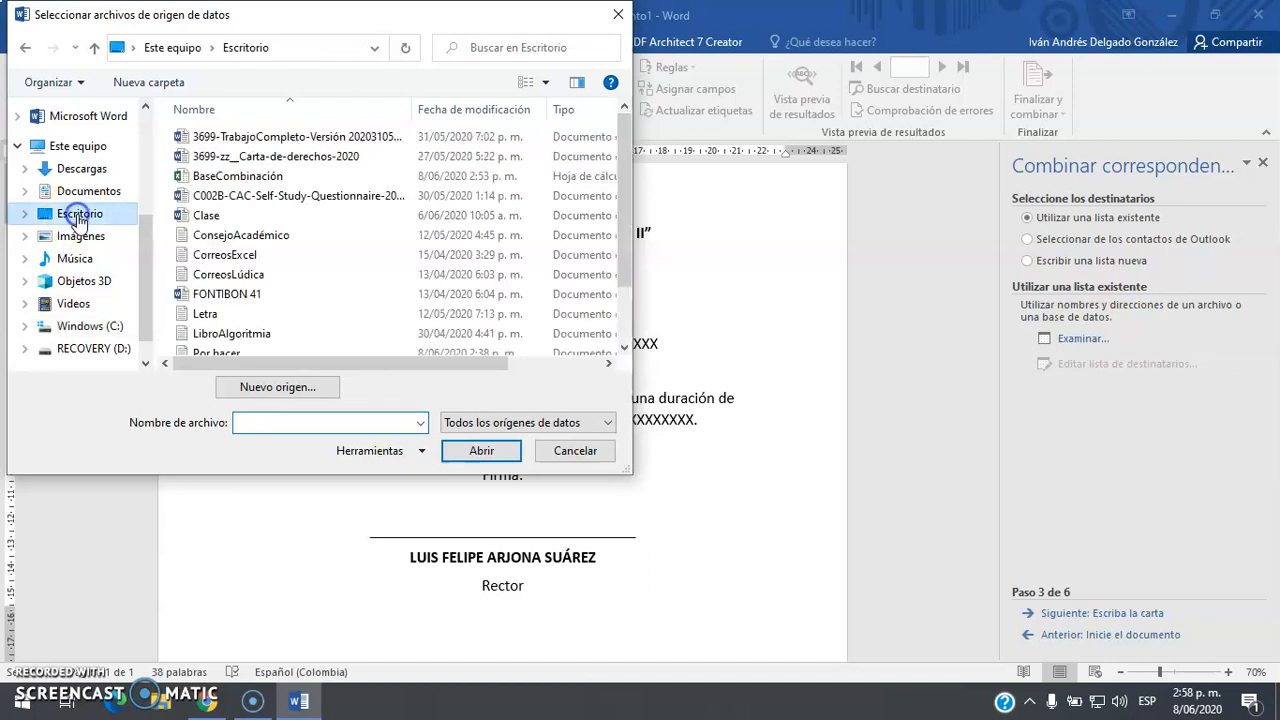
left_click(253, 177)
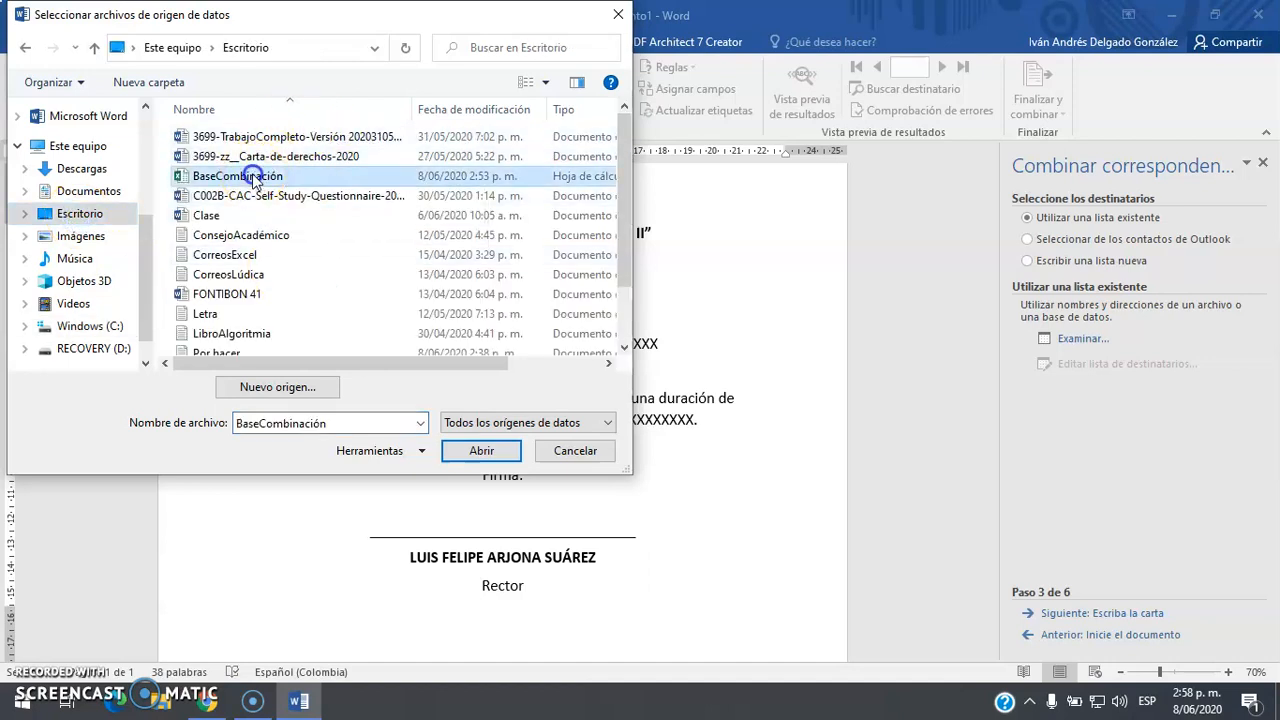
left_click(466, 449)
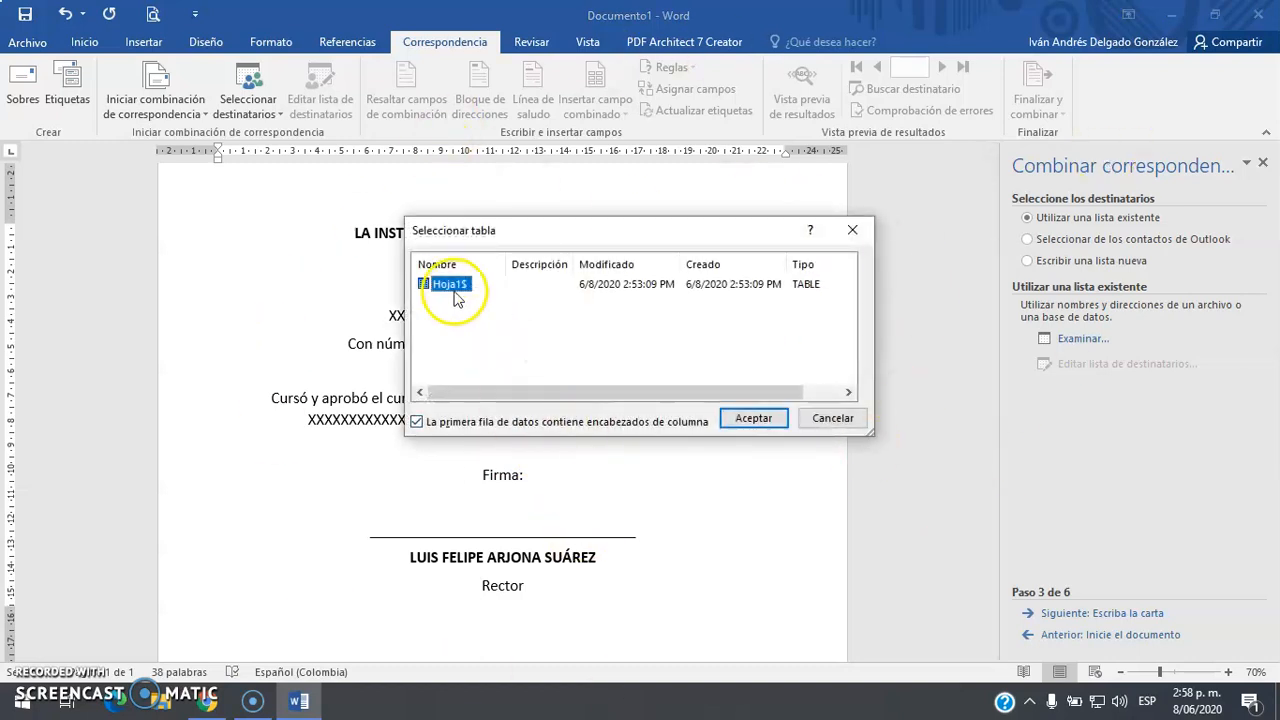
left_click(757, 419)
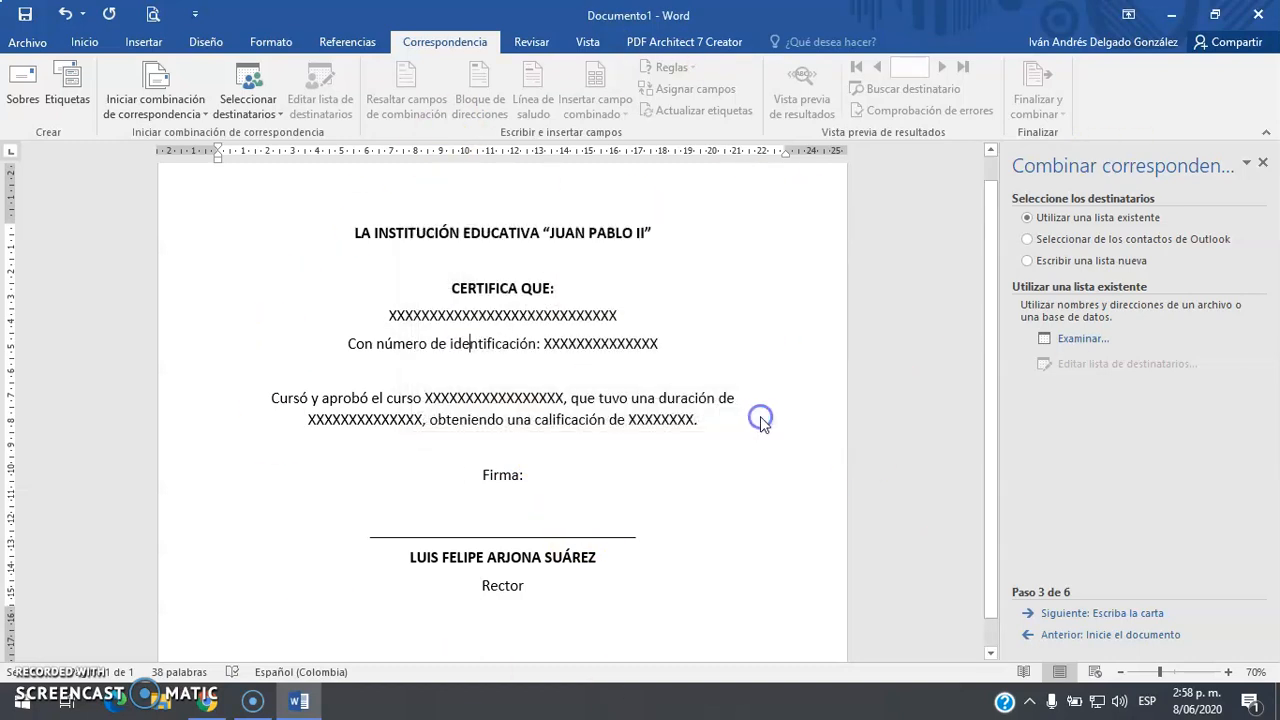
left_click(883, 532)
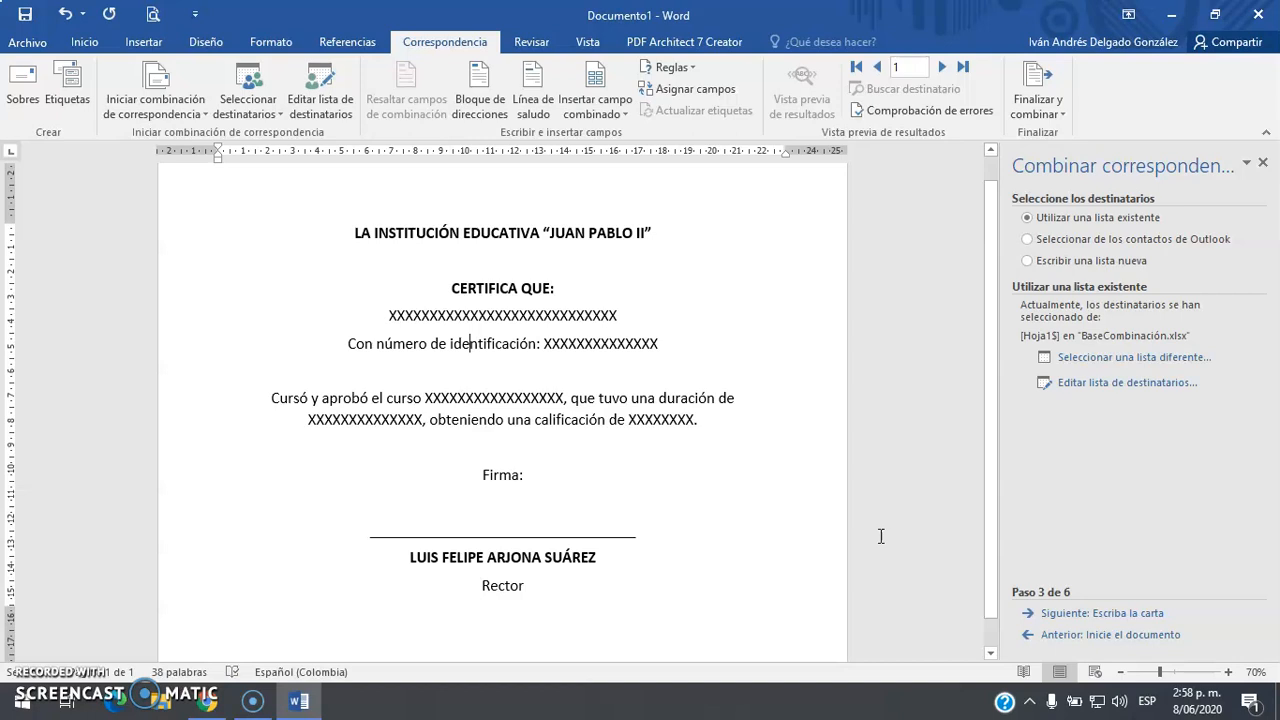
Go on to step 4 of 6, 'Escriba la carta'
left_click(1098, 618)
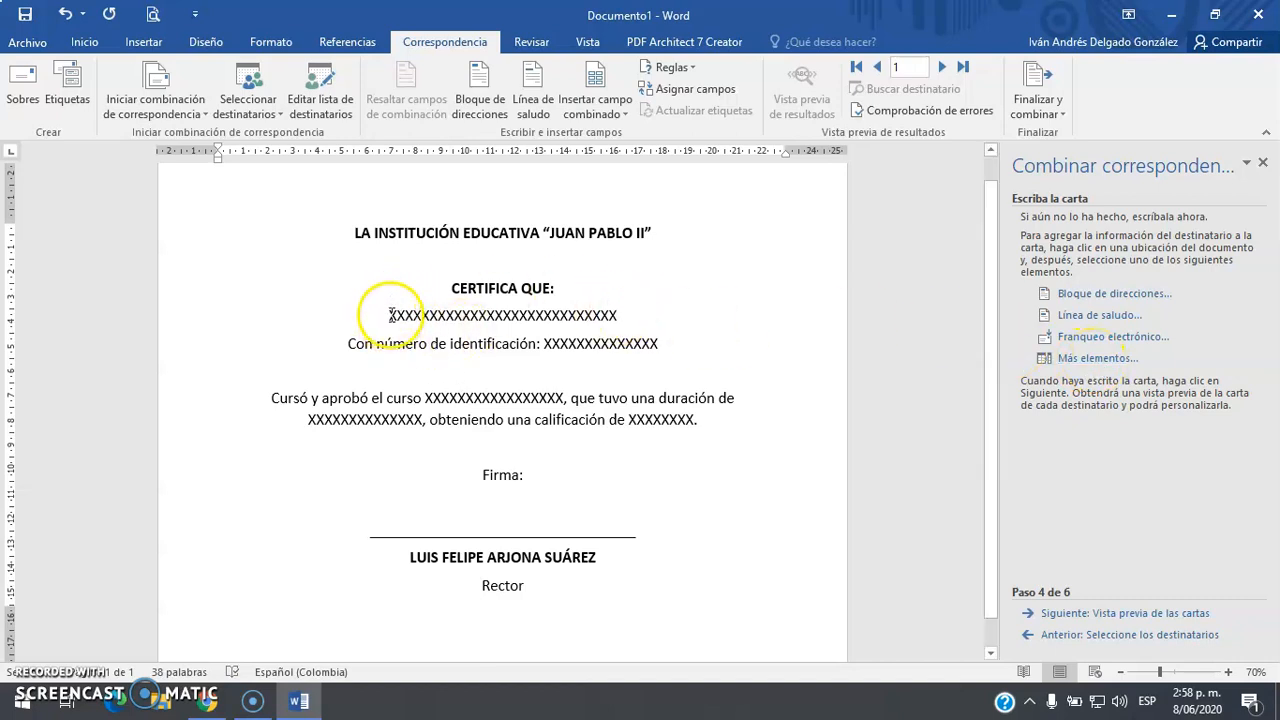
Replace the name and ID placeholders with NOMBRES Y APELLIDOS and DOCUMENTO DE IDENTIDAD fields
left_click_drag(430, 311, 602, 313)
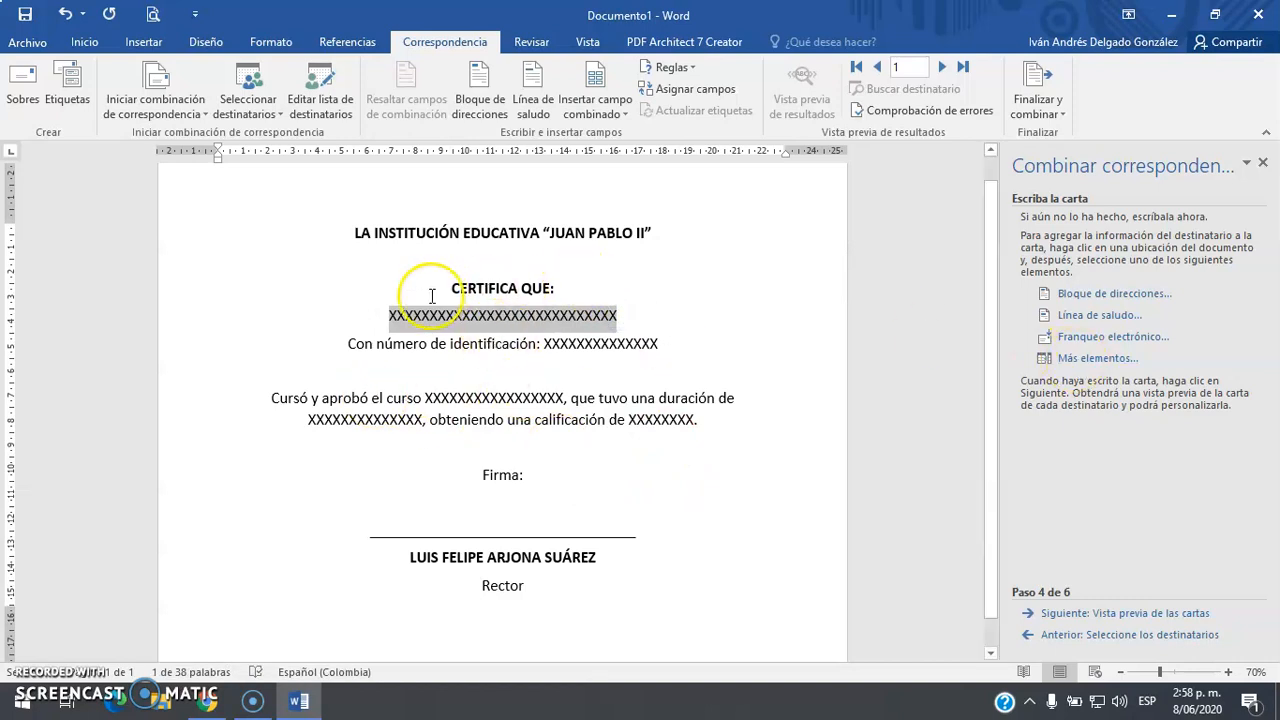
left_click(1098, 358)
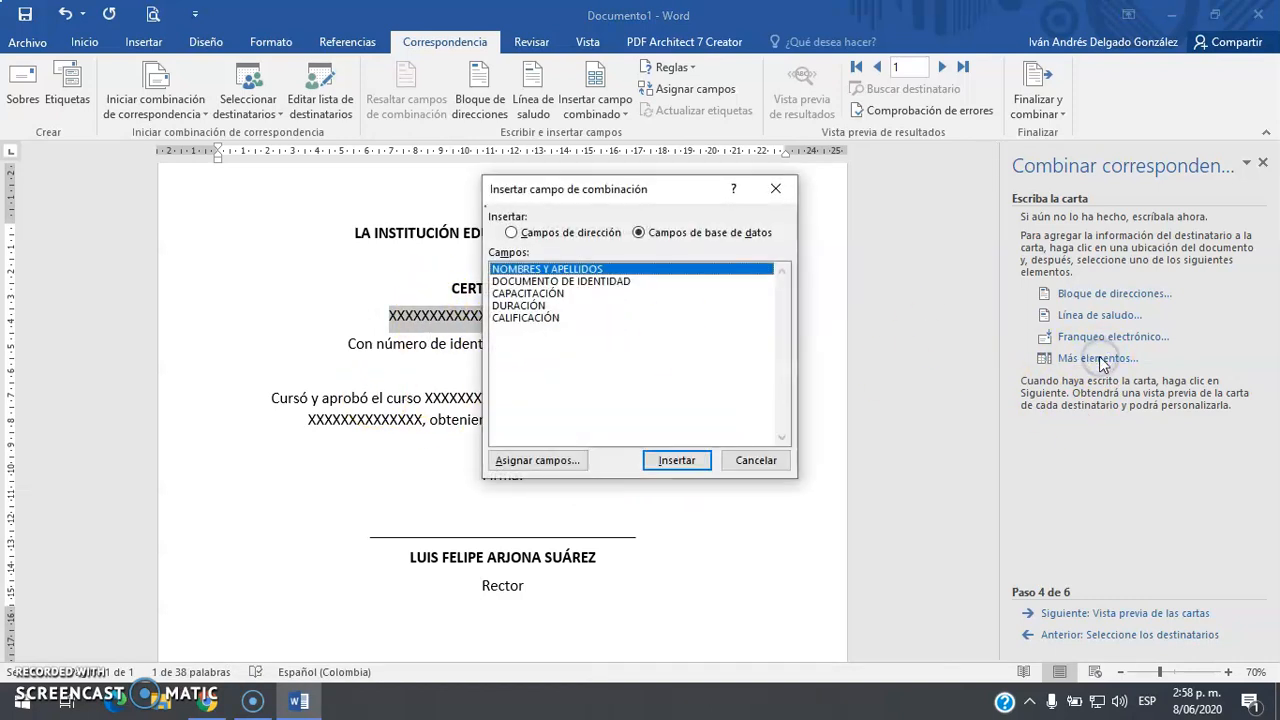
left_click(670, 460)
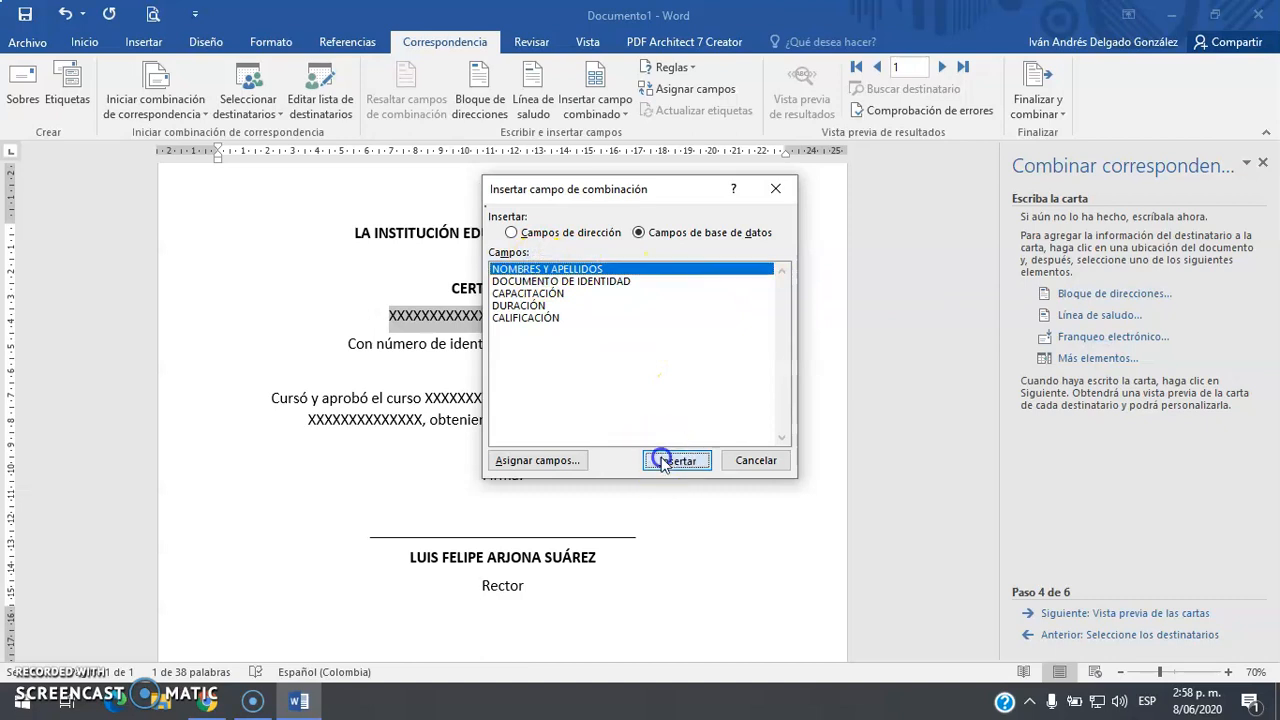
left_click(755, 461)
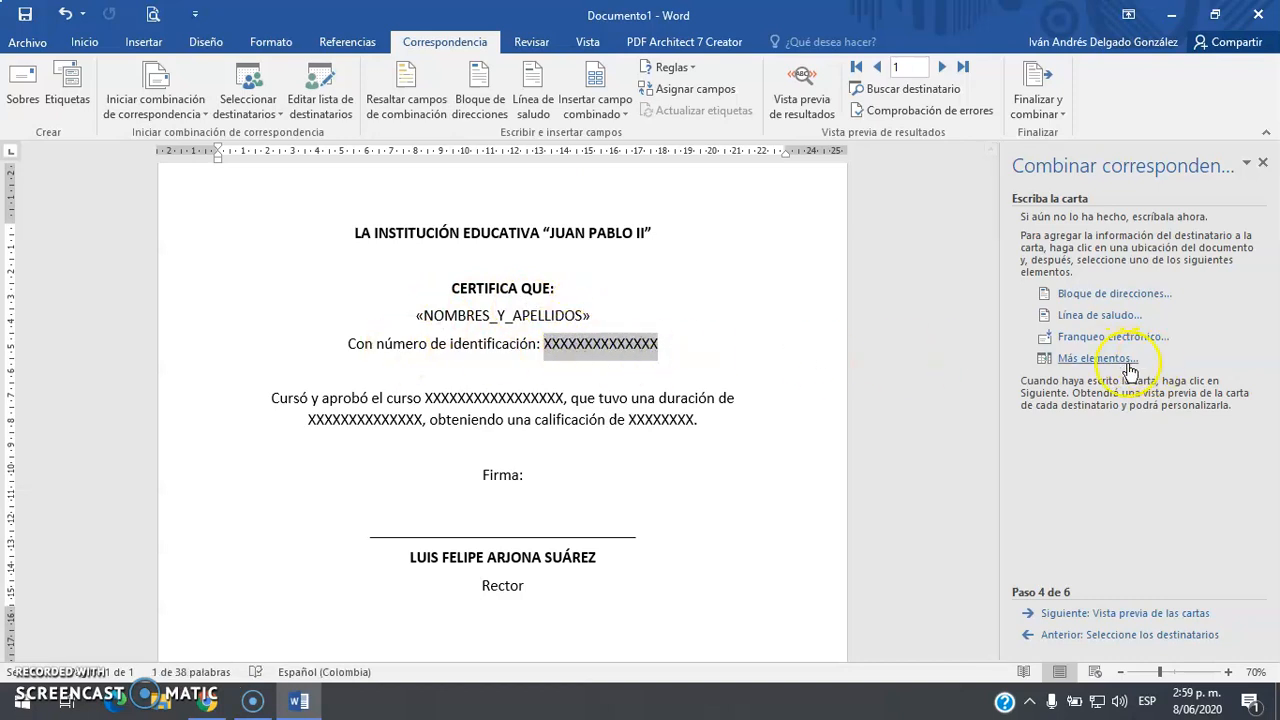
left_click(1097, 358)
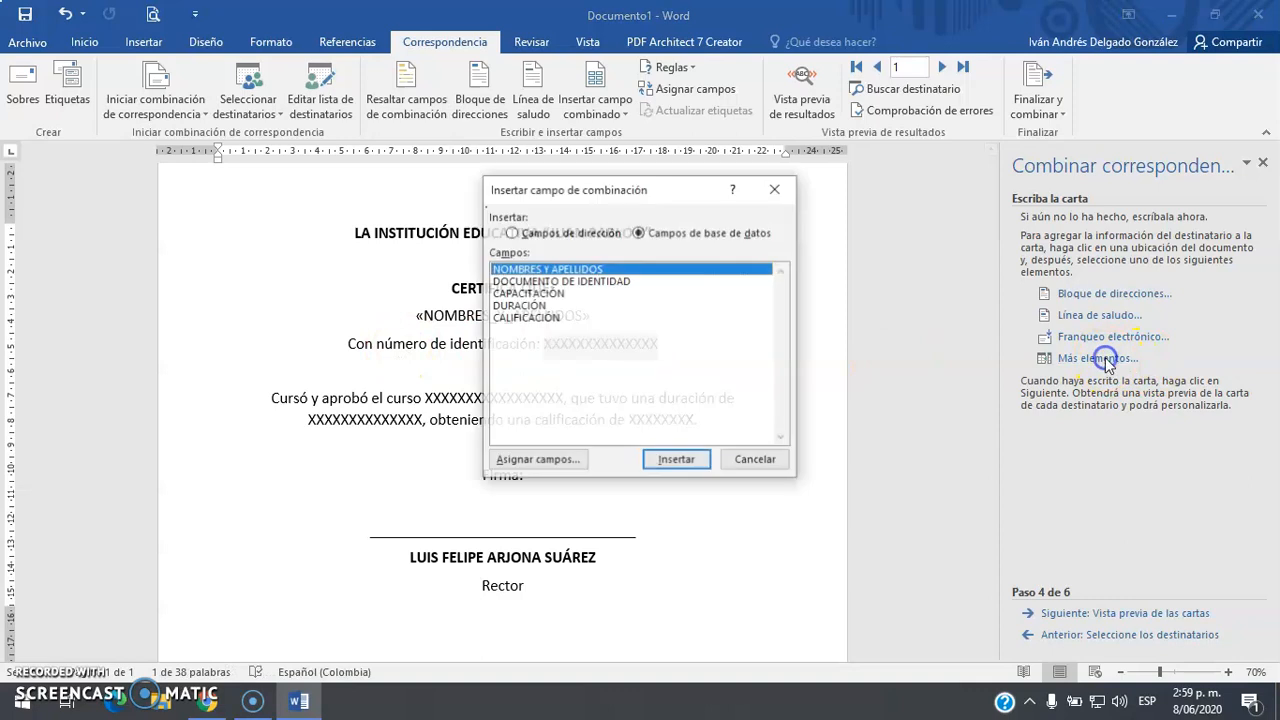
left_click(535, 281)
left_click(665, 460)
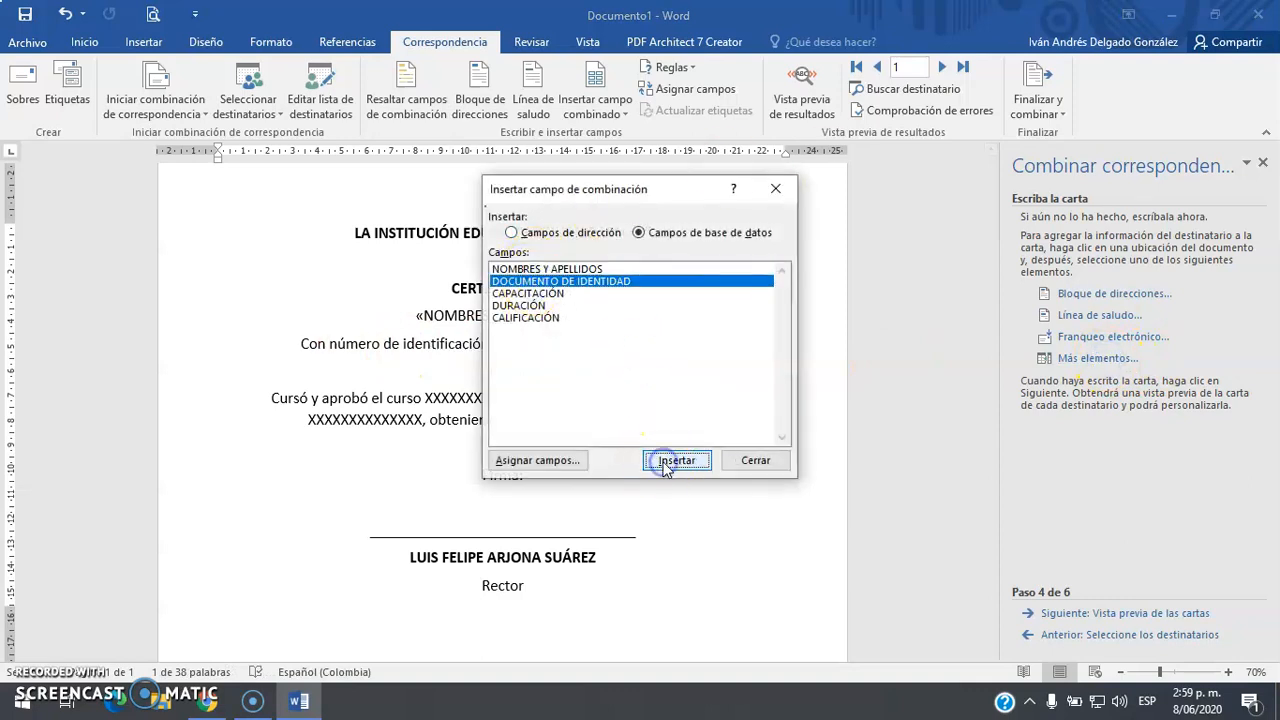
left_click(752, 460)
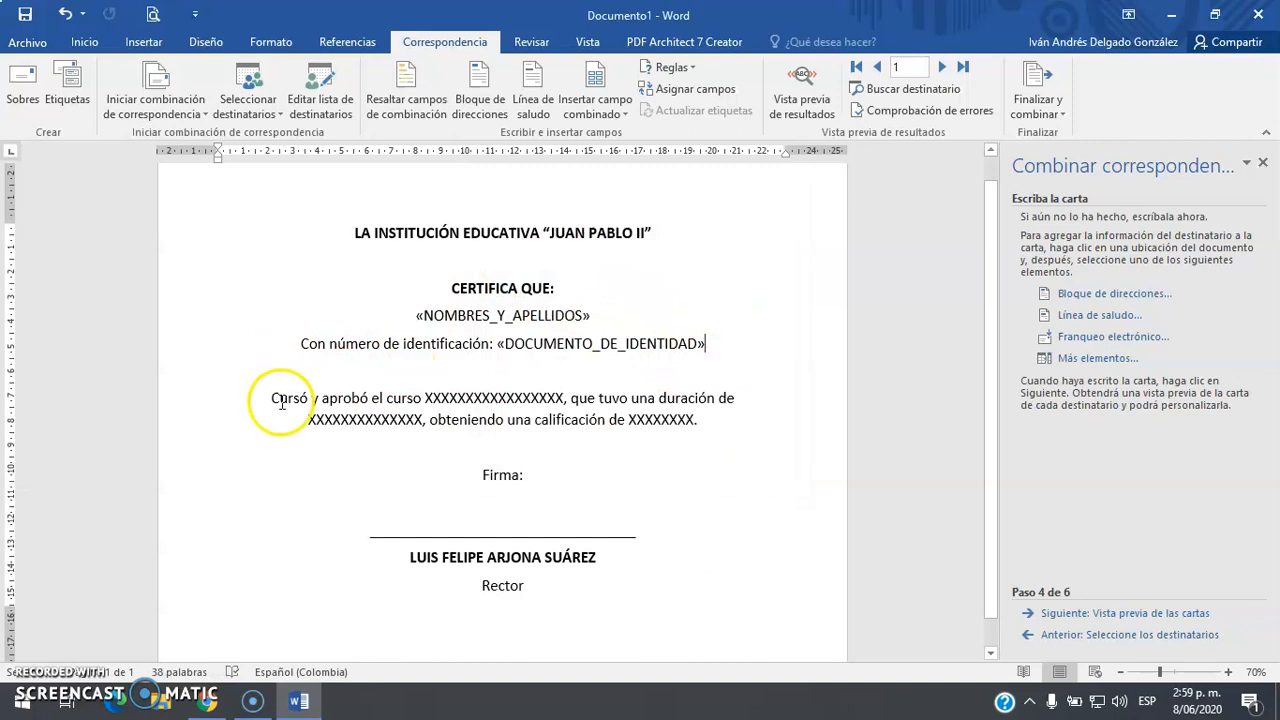
Insert CAPACITACIÓN and DURACIÓN fields in place of the course and duration placeholders
left_click(427, 397)
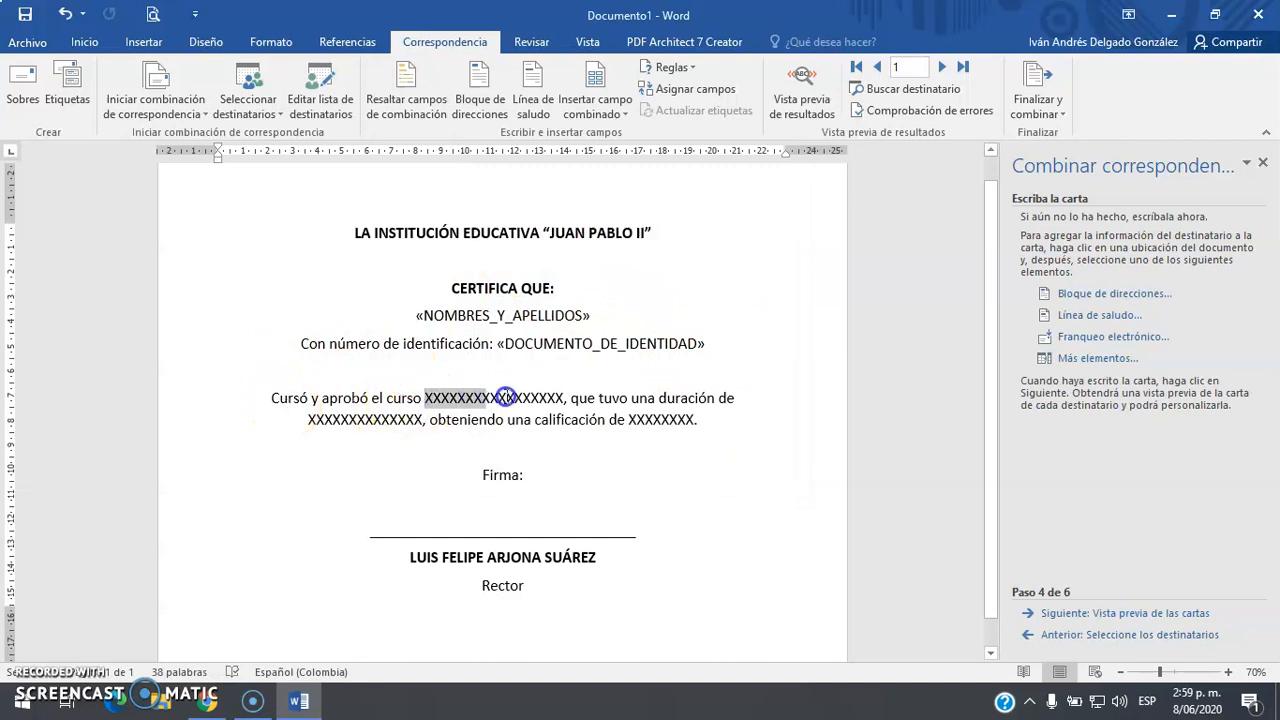
left_click(1116, 362)
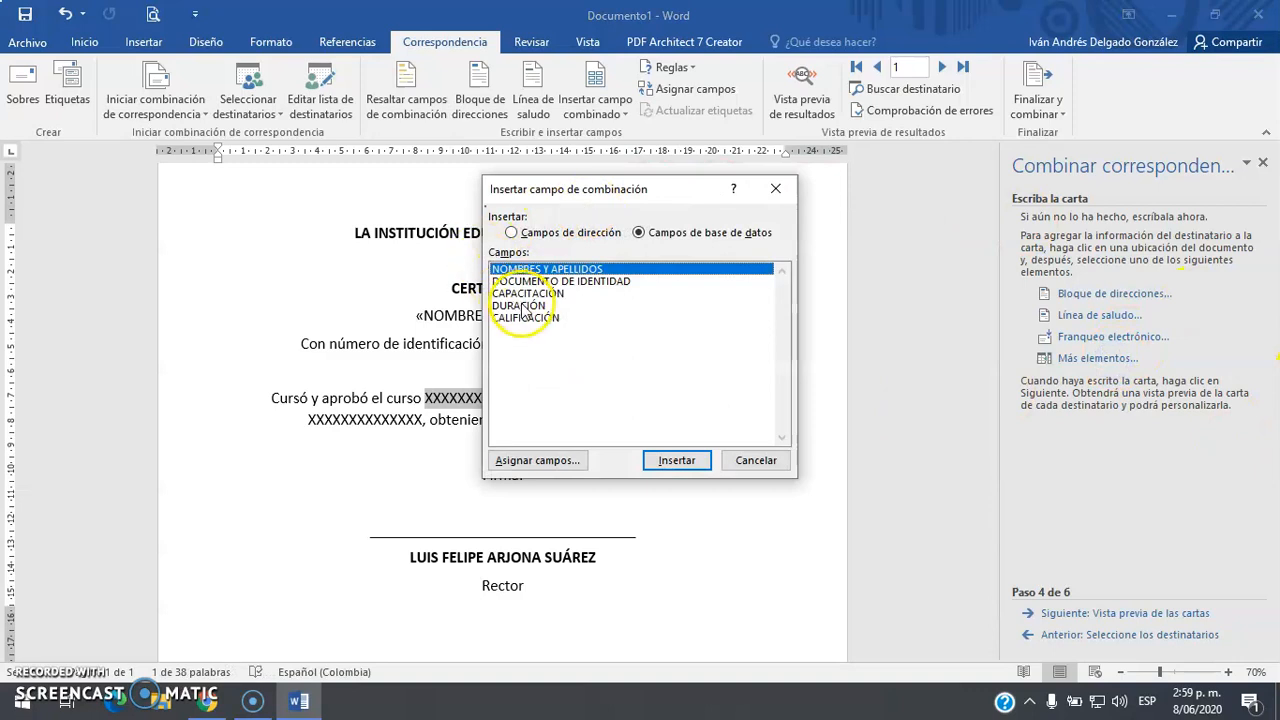
left_click(525, 281)
left_click(525, 293)
left_click(684, 461)
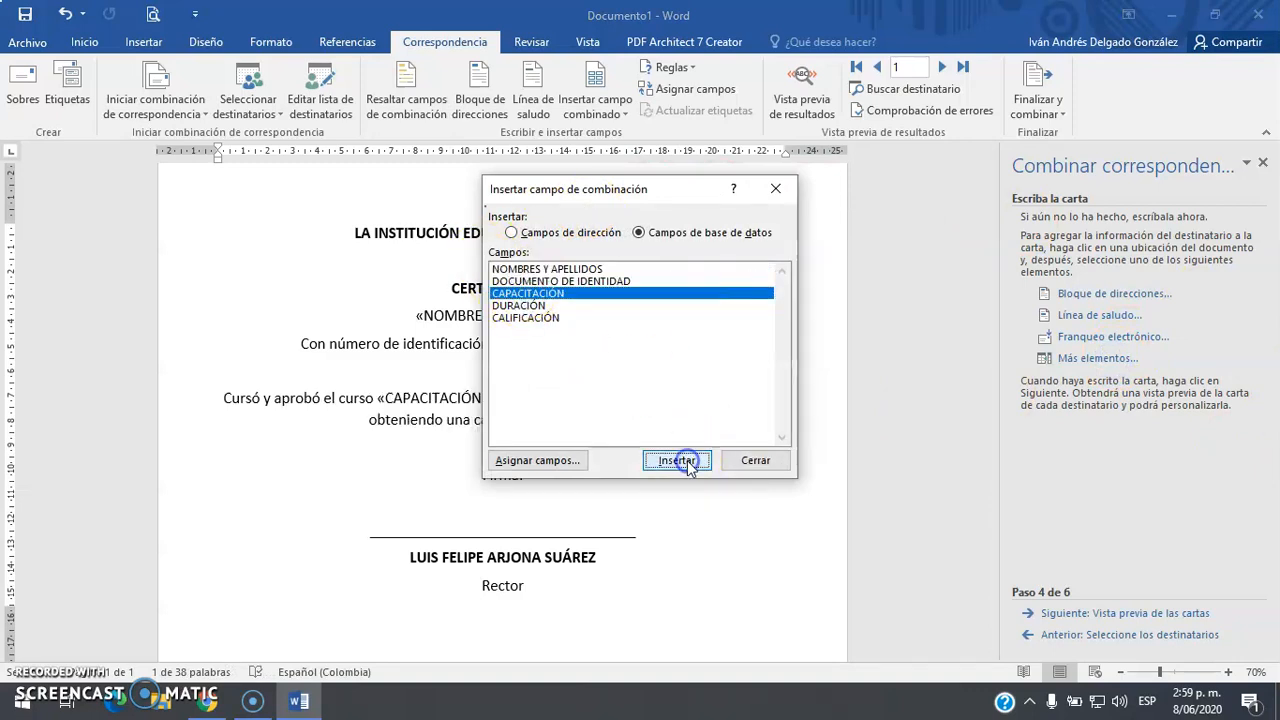
left_click(756, 461)
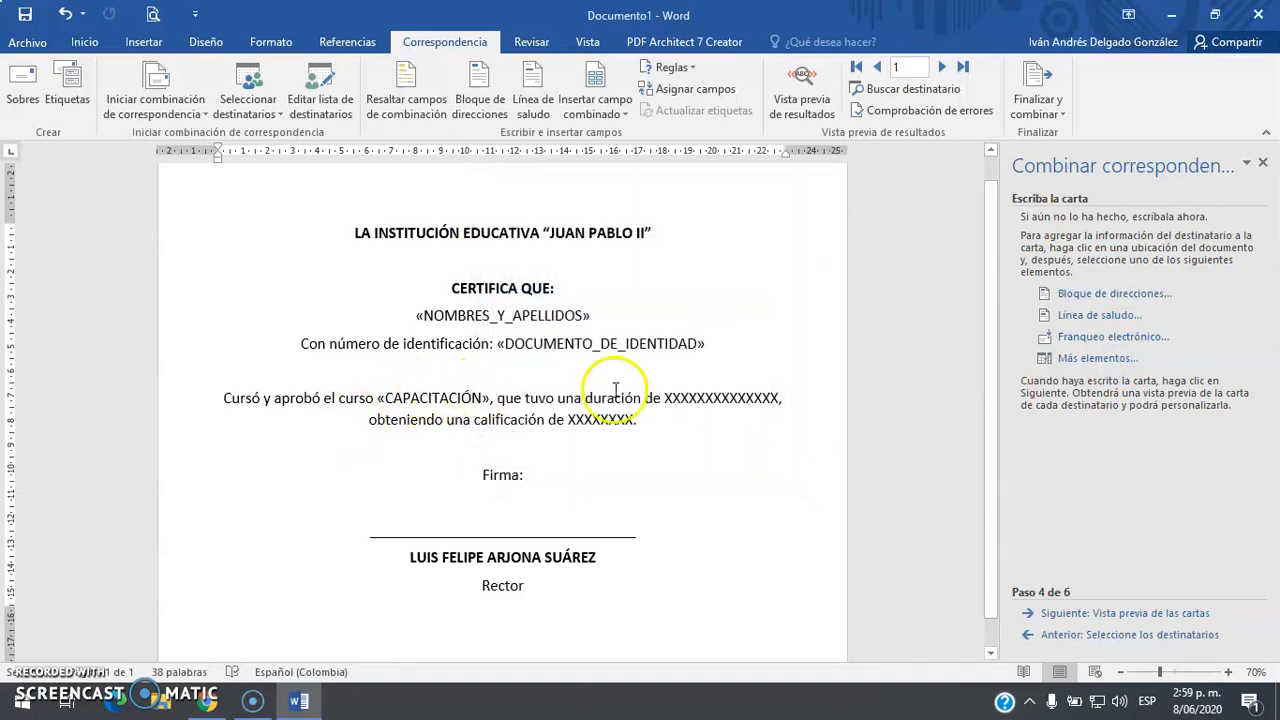
left_click_drag(666, 396, 752, 397)
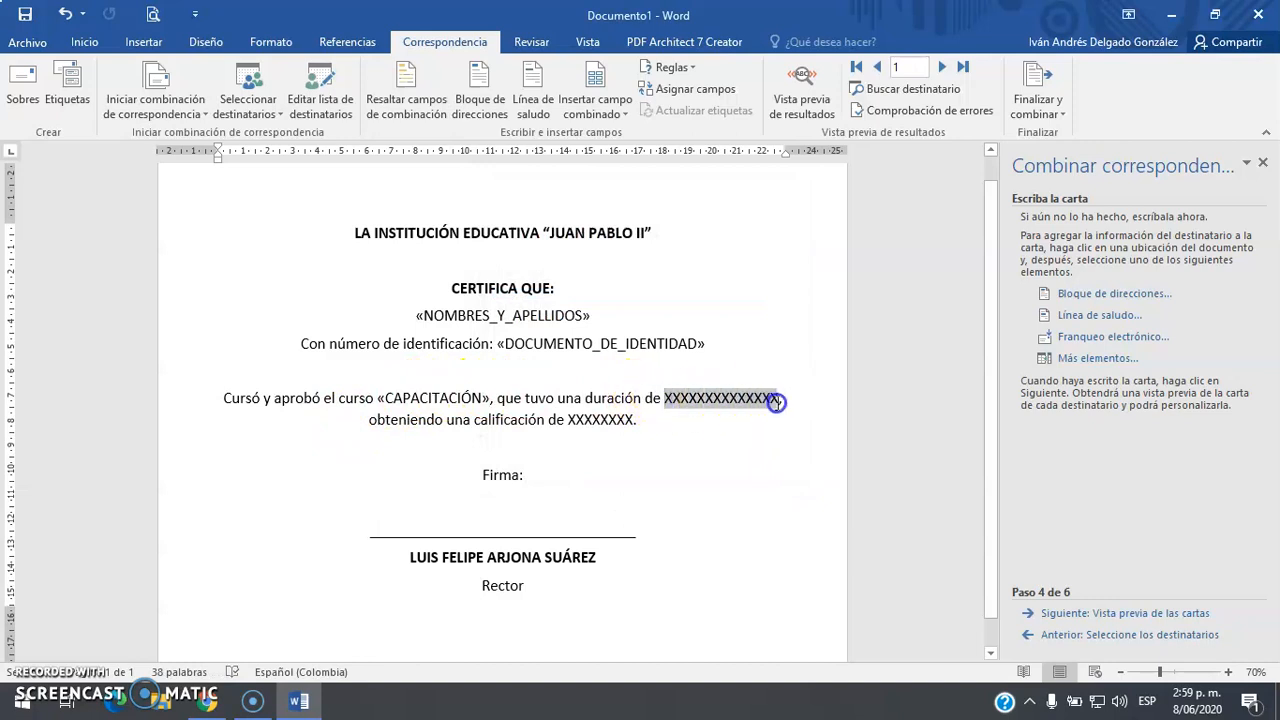
left_click(1090, 358)
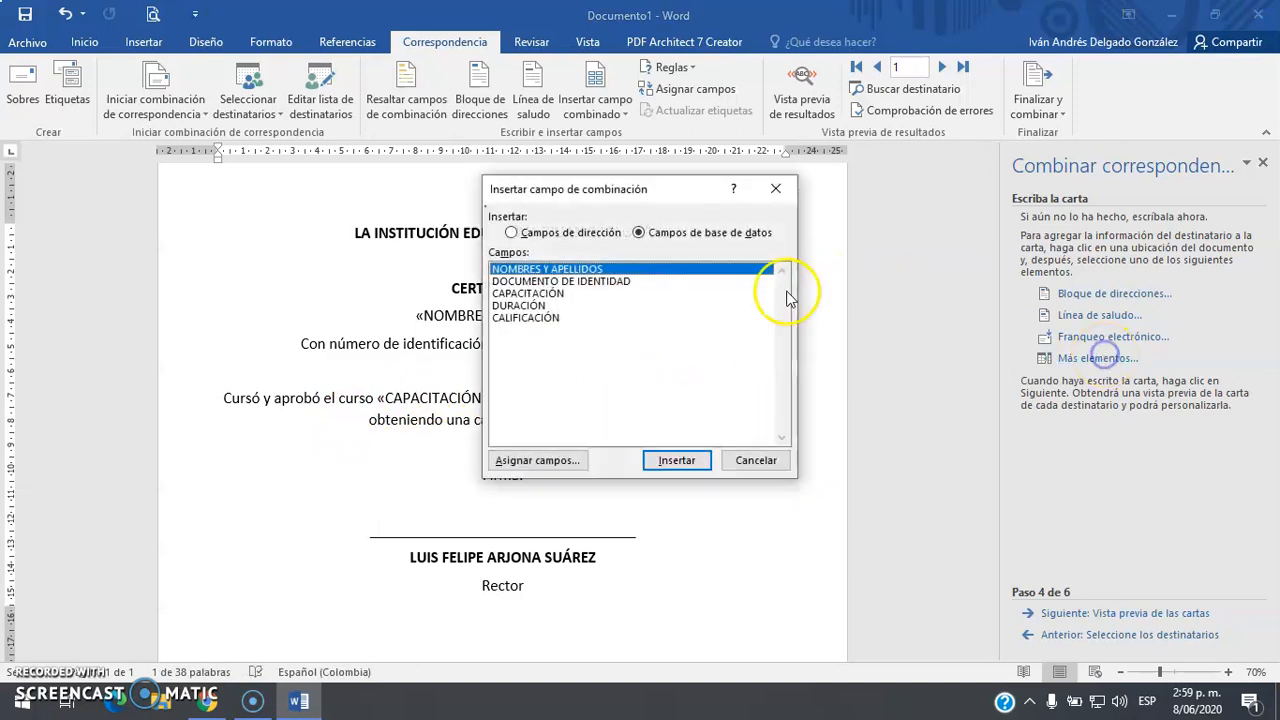
left_click(520, 305)
left_click(676, 460)
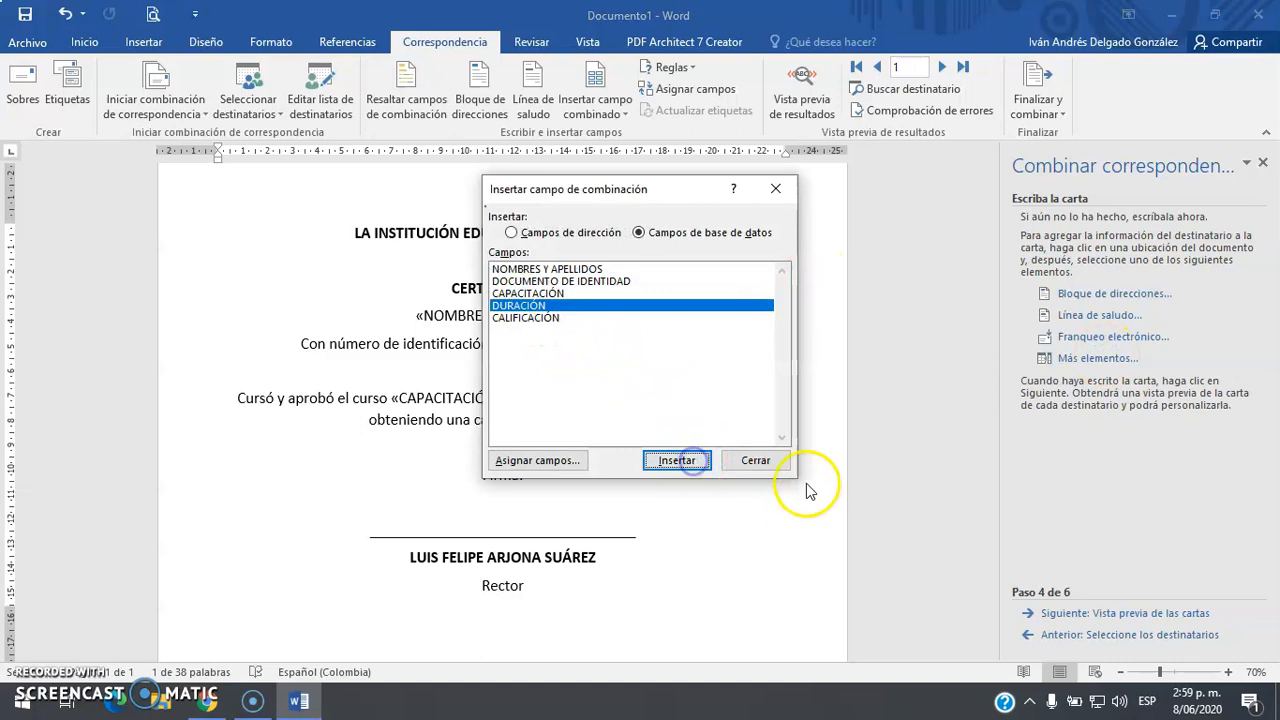
left_click(752, 460)
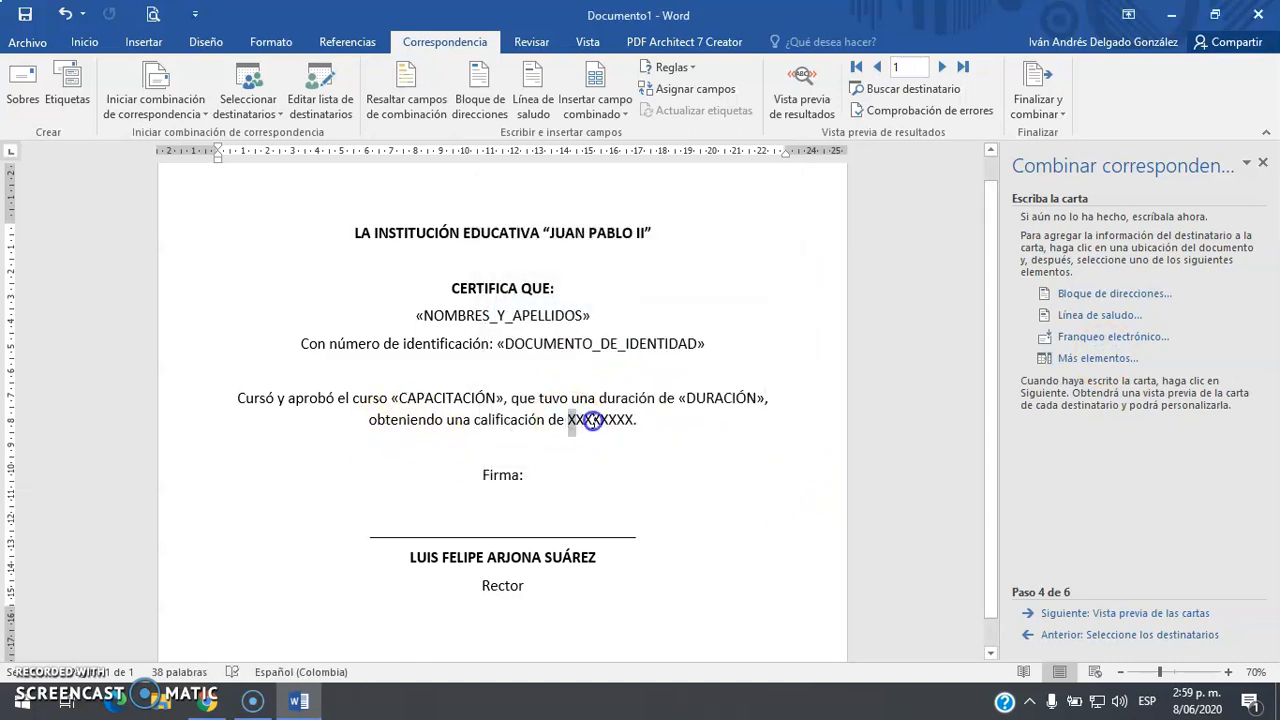
Insert the CALIFICACIÓN field for the grade and preview the first trainee's certificate
left_click(1097, 358)
left_click(533, 320)
left_click(680, 456)
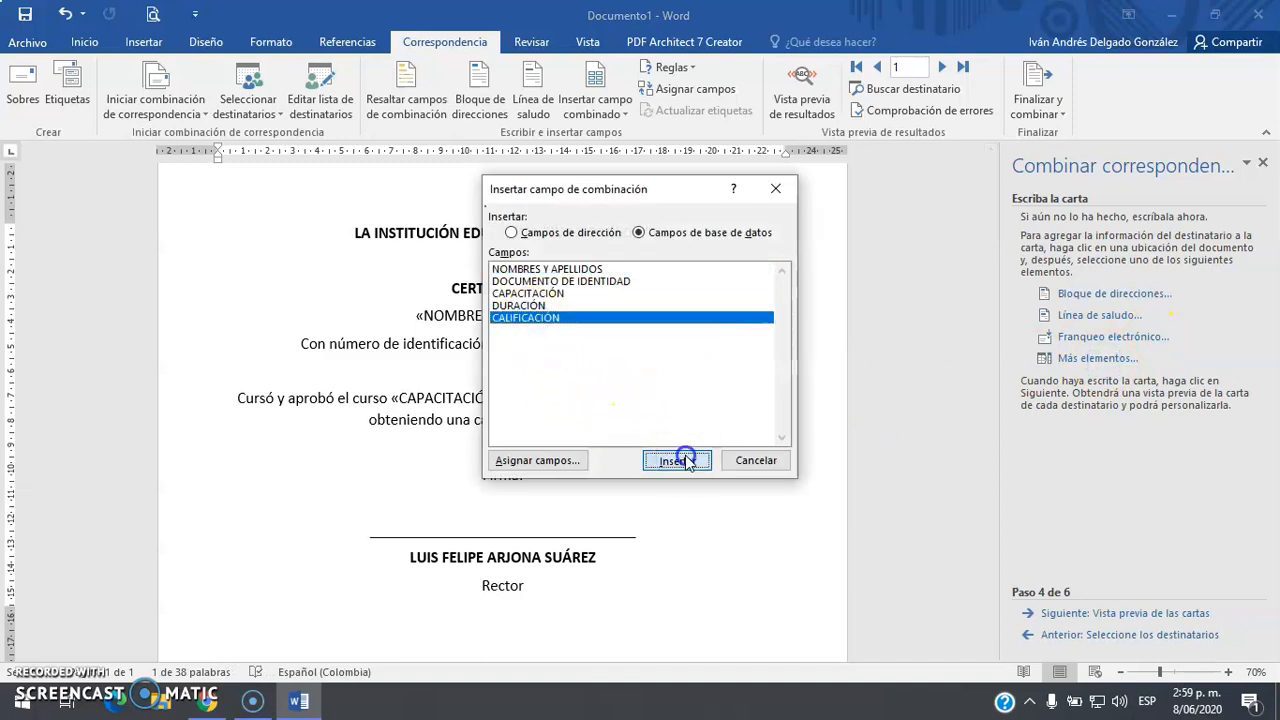
left_click(743, 460)
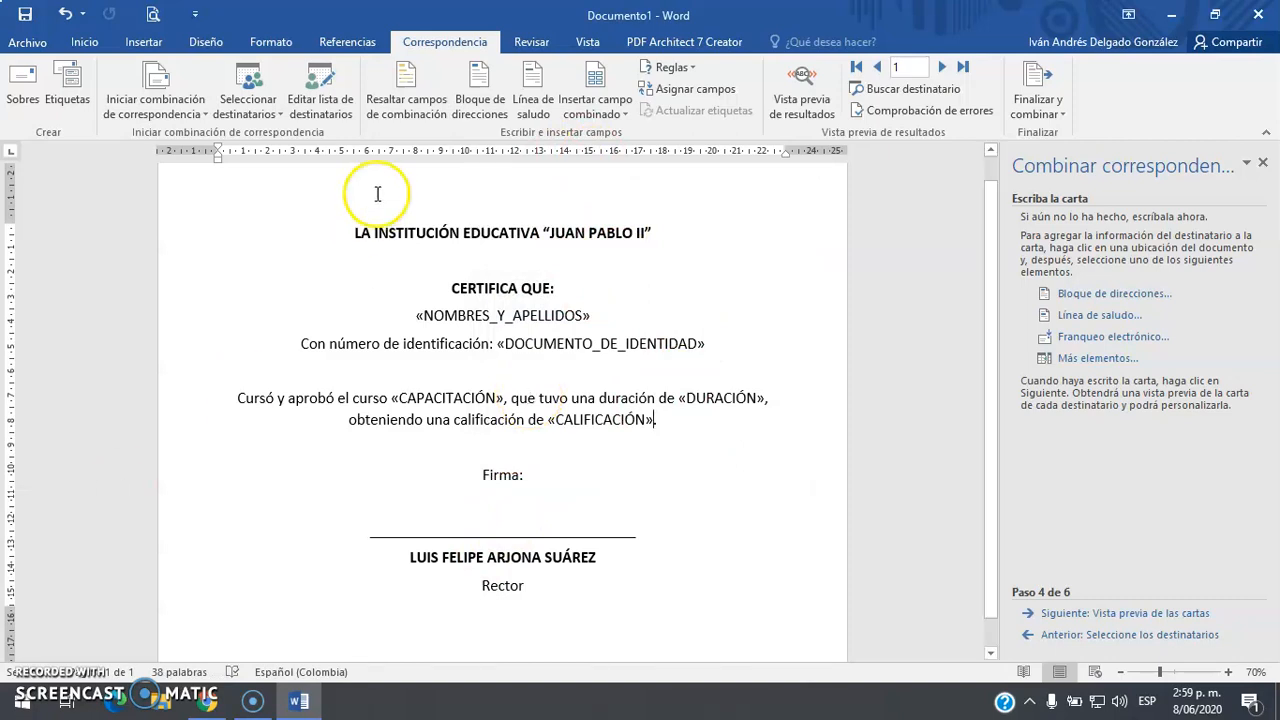
left_click(810, 96)
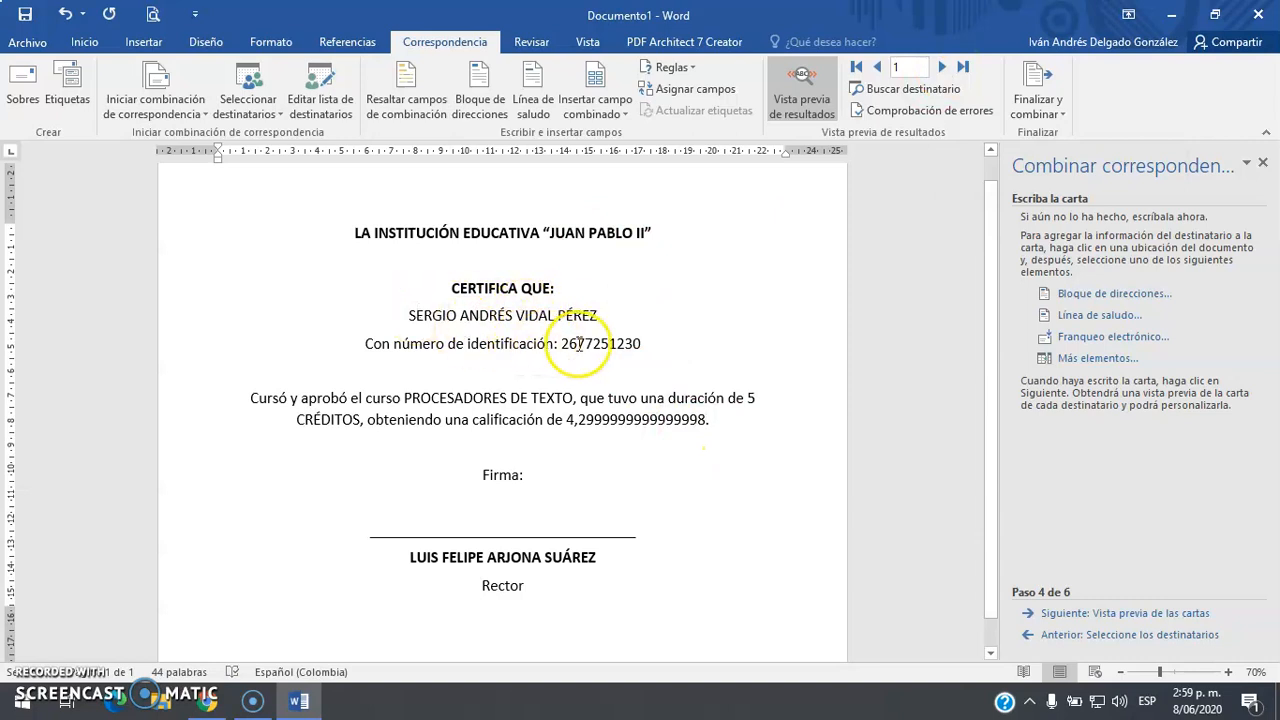
left_click(740, 418)
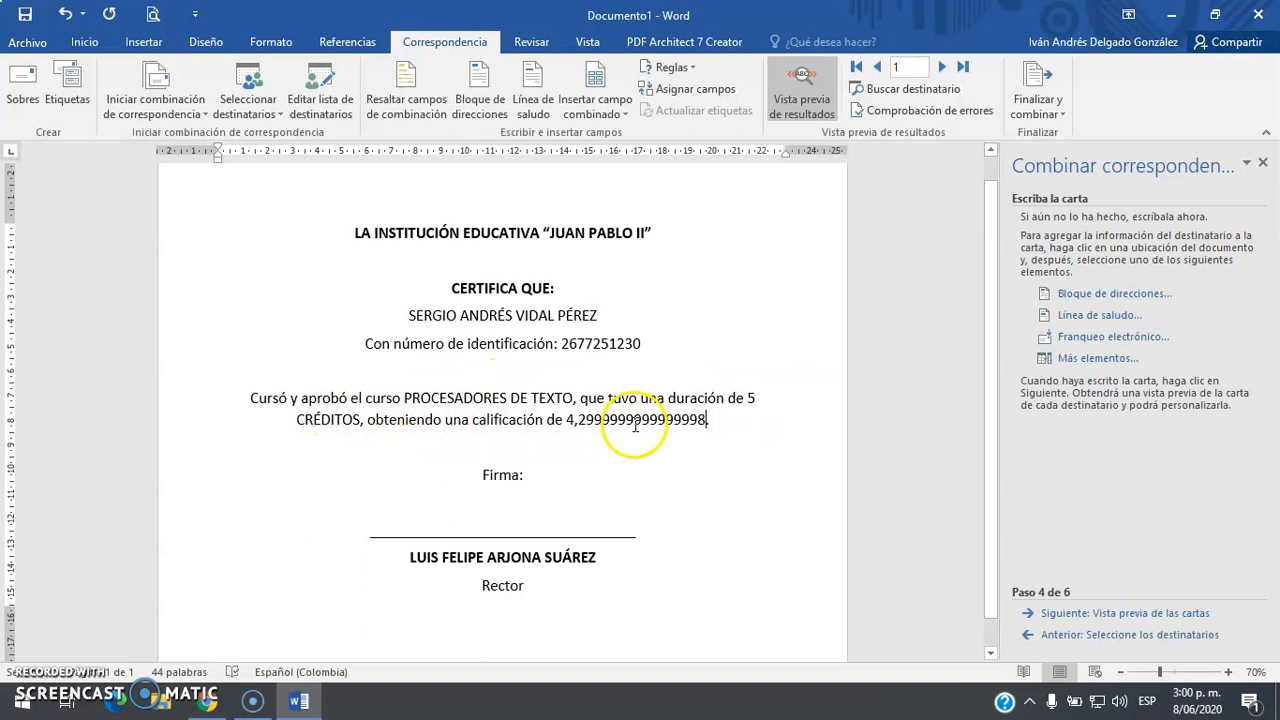
left_click(941, 67)
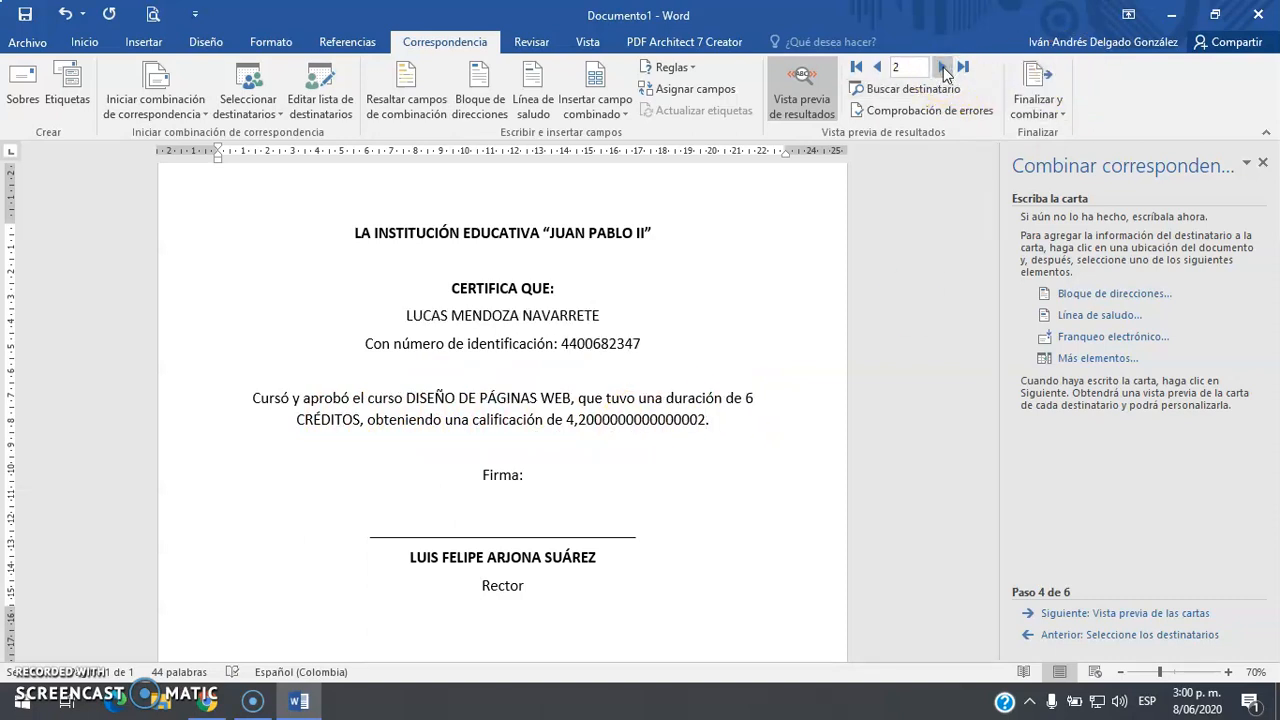
left_click(943, 67)
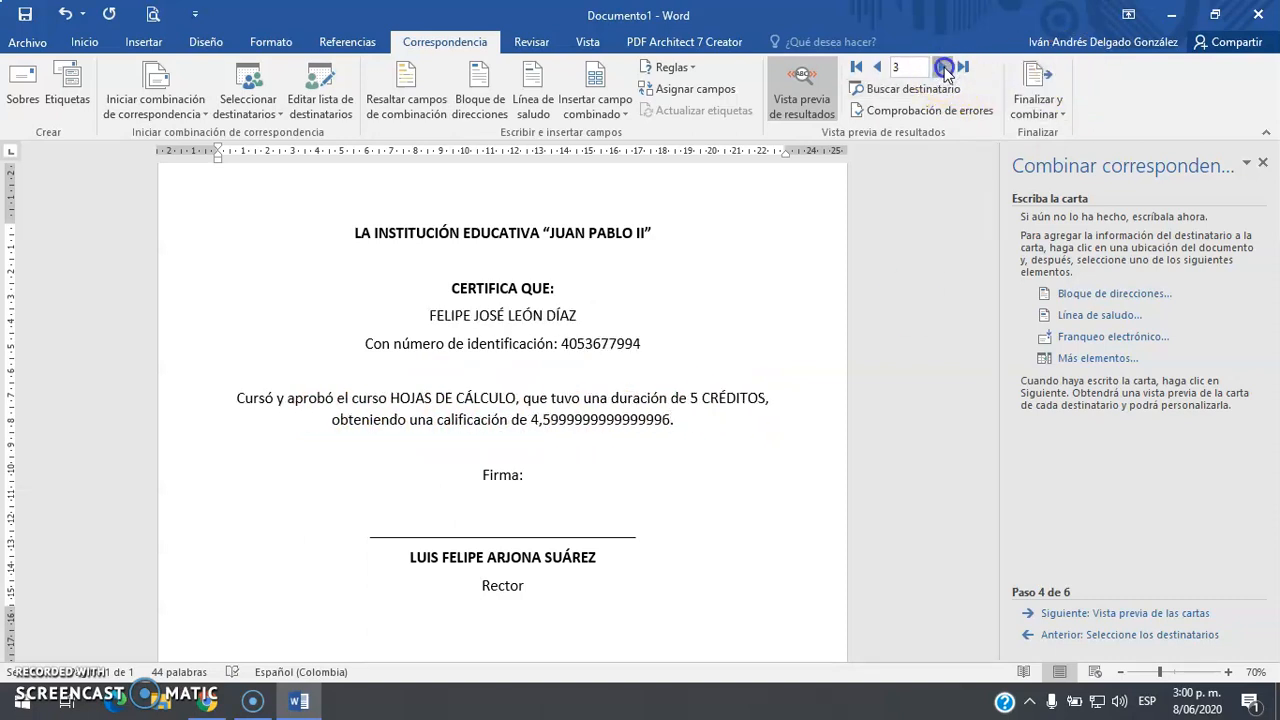
left_click(943, 67)
left_click(943, 68)
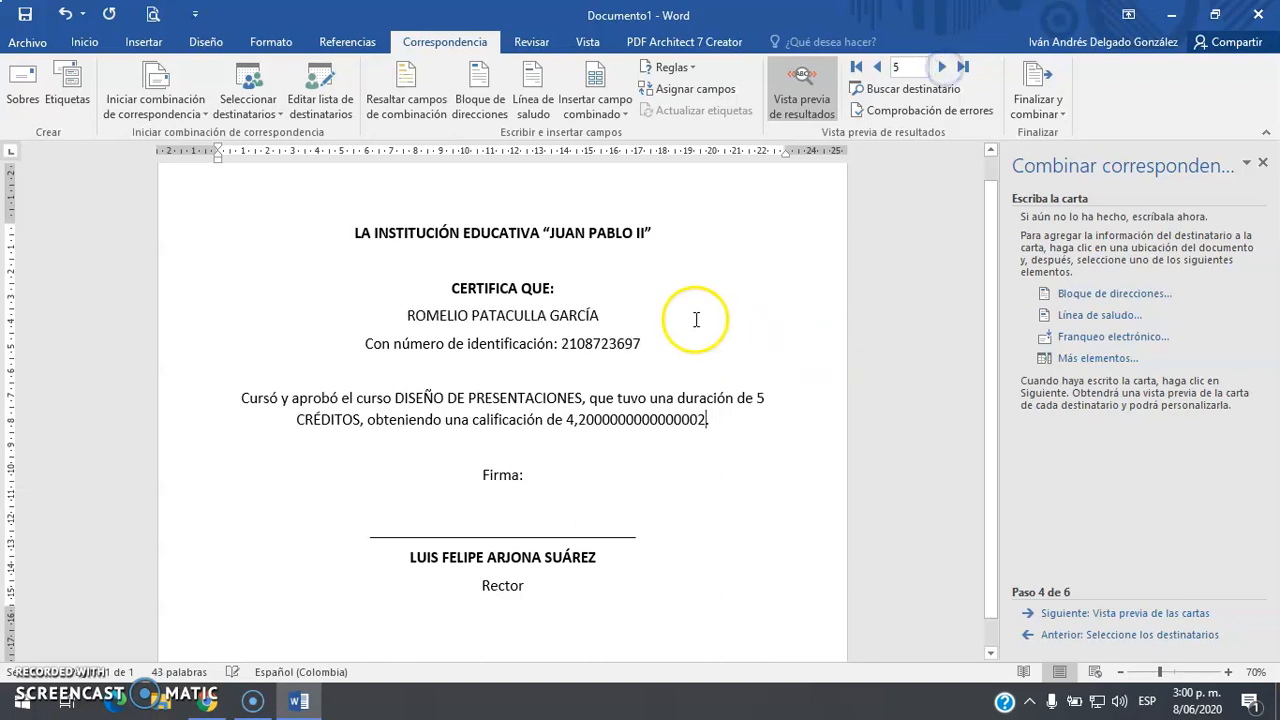
left_click_drag(564, 343, 636, 343)
double_click(577, 343)
left_click_drag(564, 419, 663, 420)
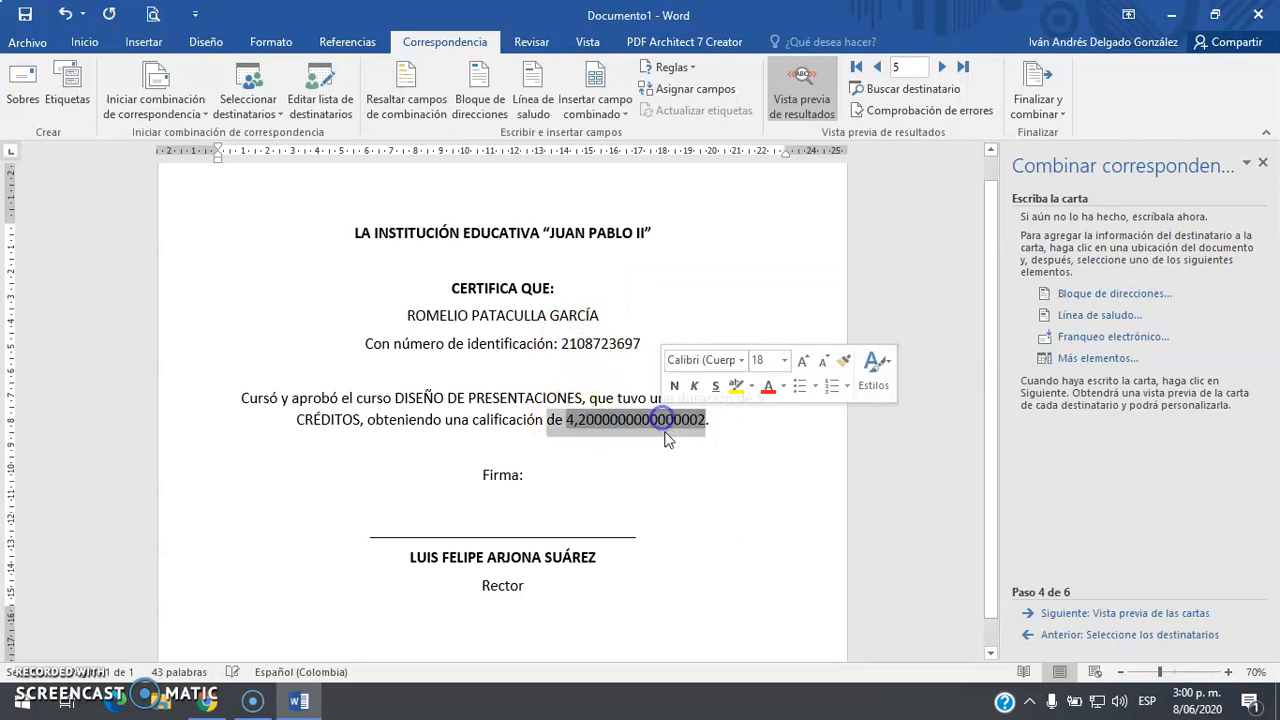
left_click(658, 453)
left_click_drag(580, 418, 651, 419)
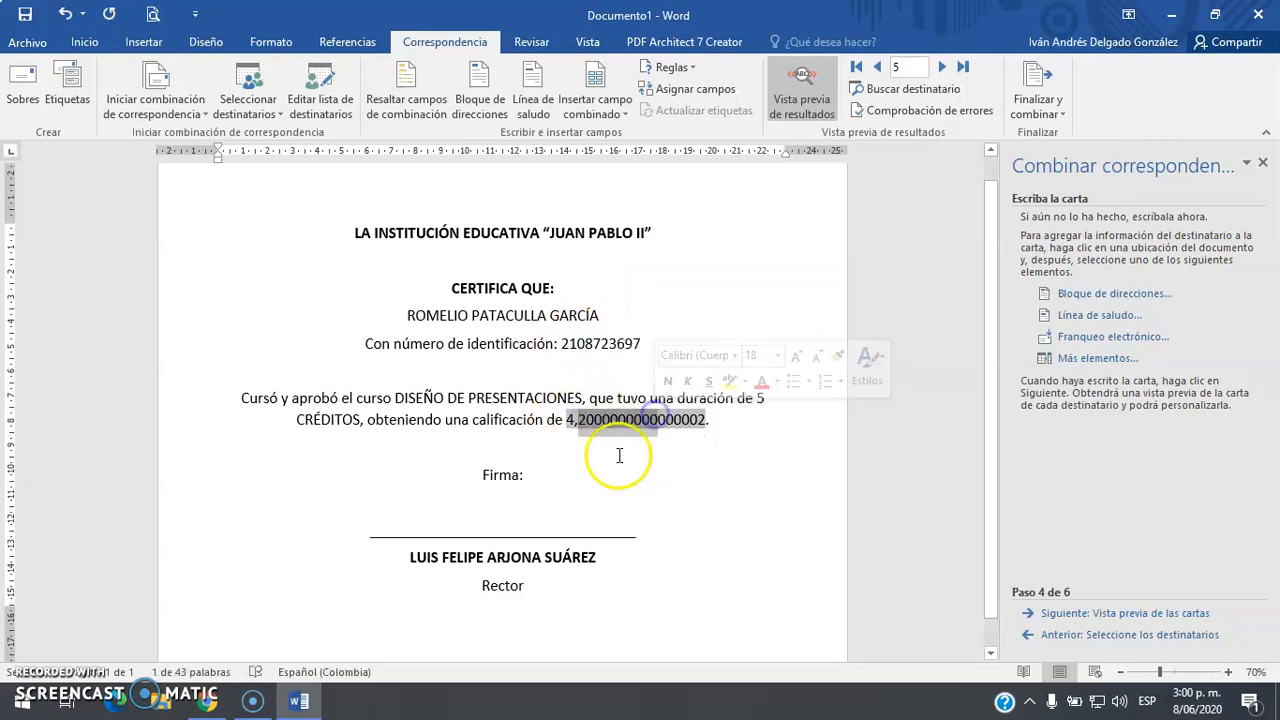
left_click(447, 464)
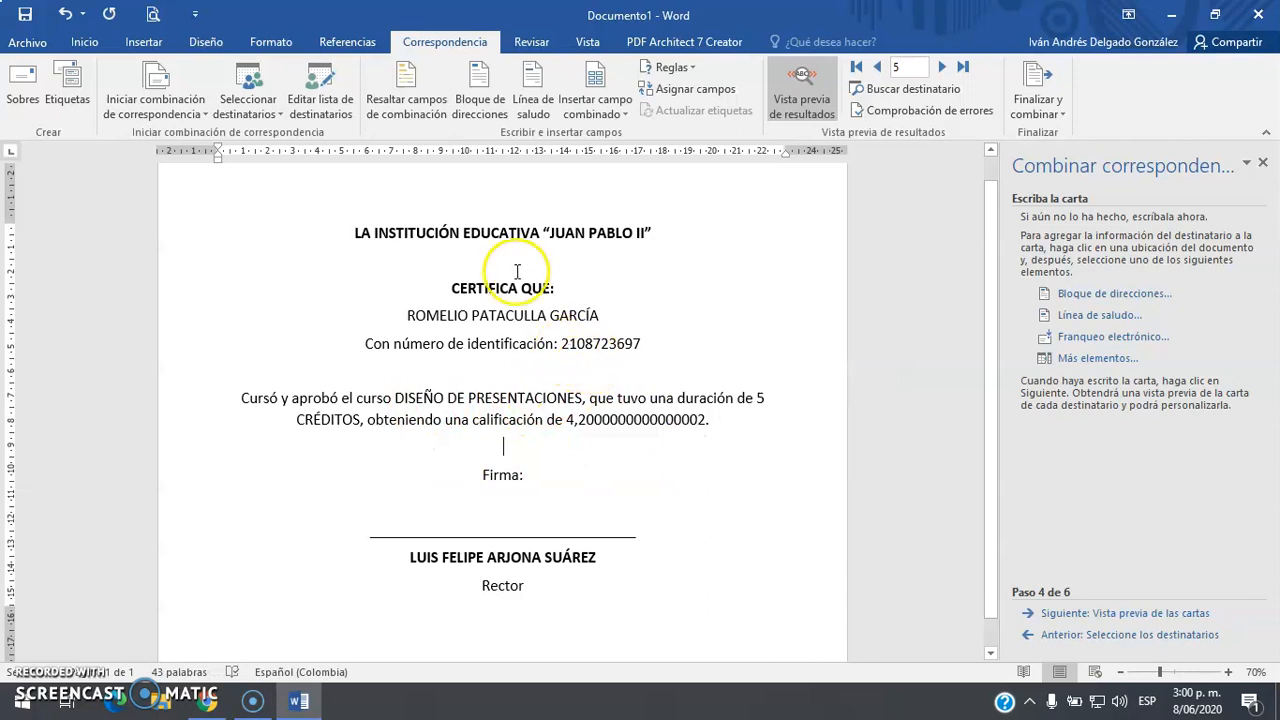
Save the certificate document to the Desktop with the file name BaseCarta
left_click(22, 15)
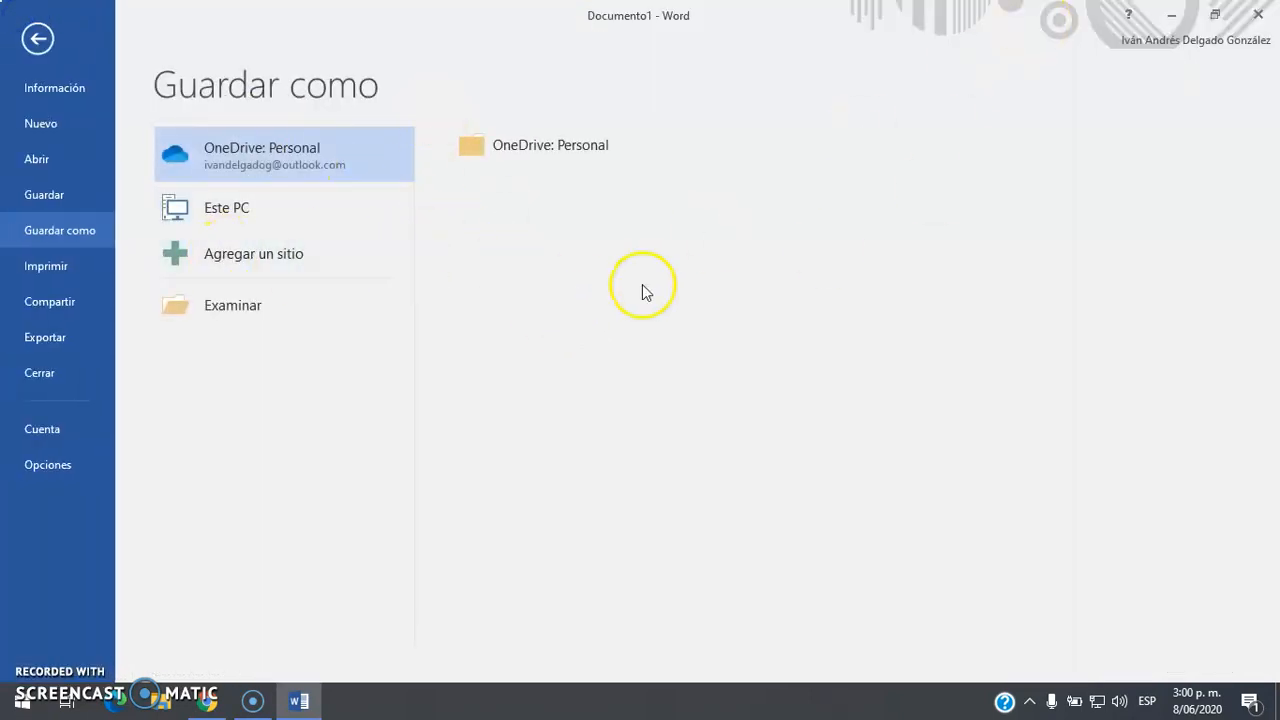
left_click(236, 305)
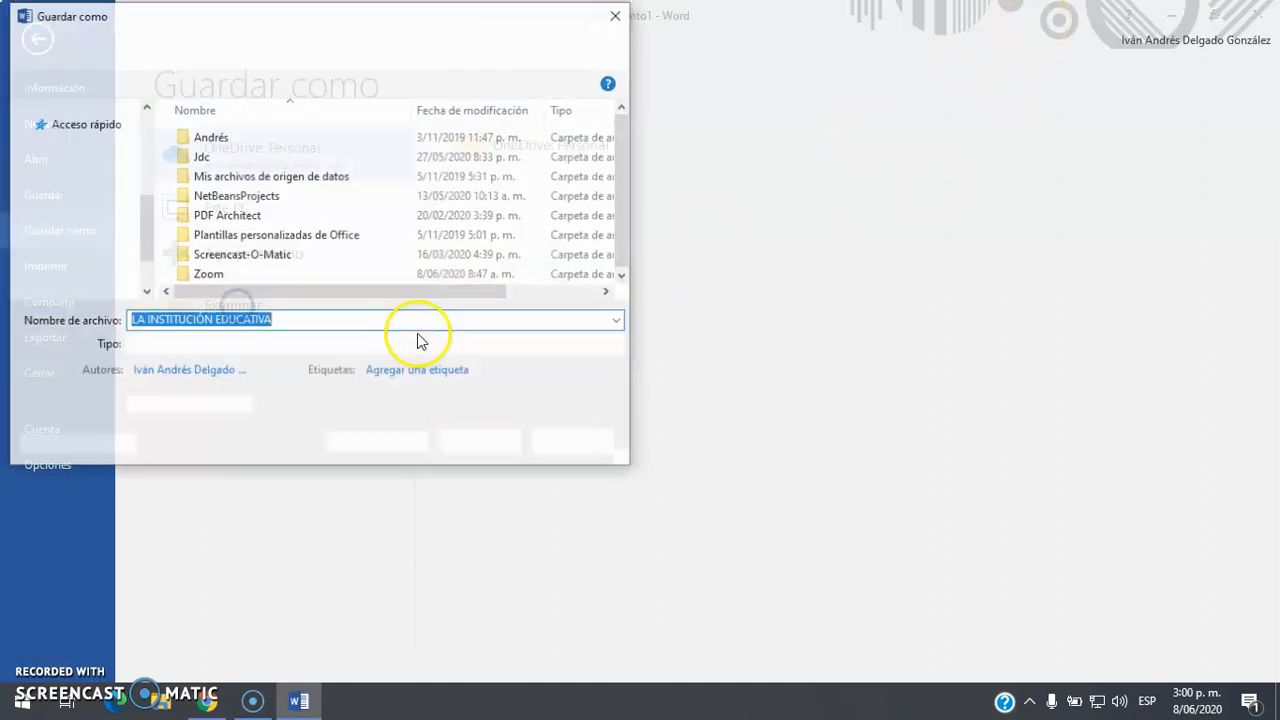
left_click(82, 183)
left_click(290, 320)
type("Base")
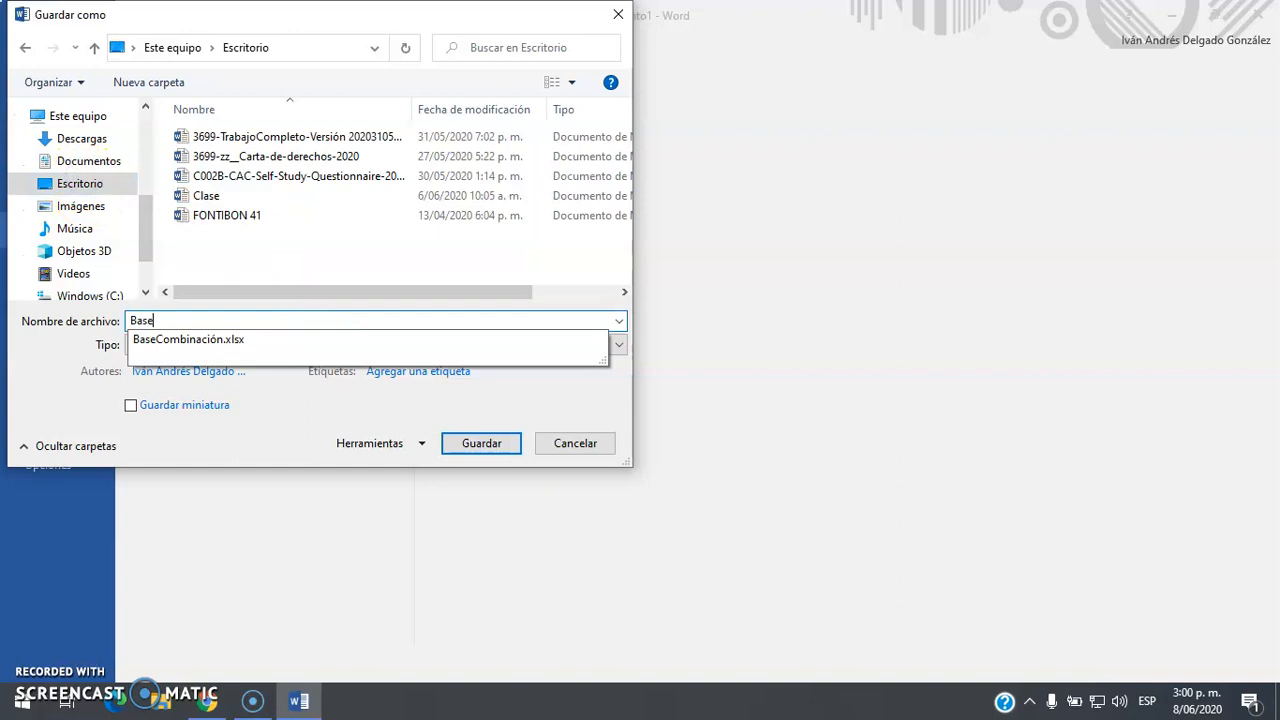
type(" Ca")
key("BackSpace")
key("BackSpace")
type("Carta")
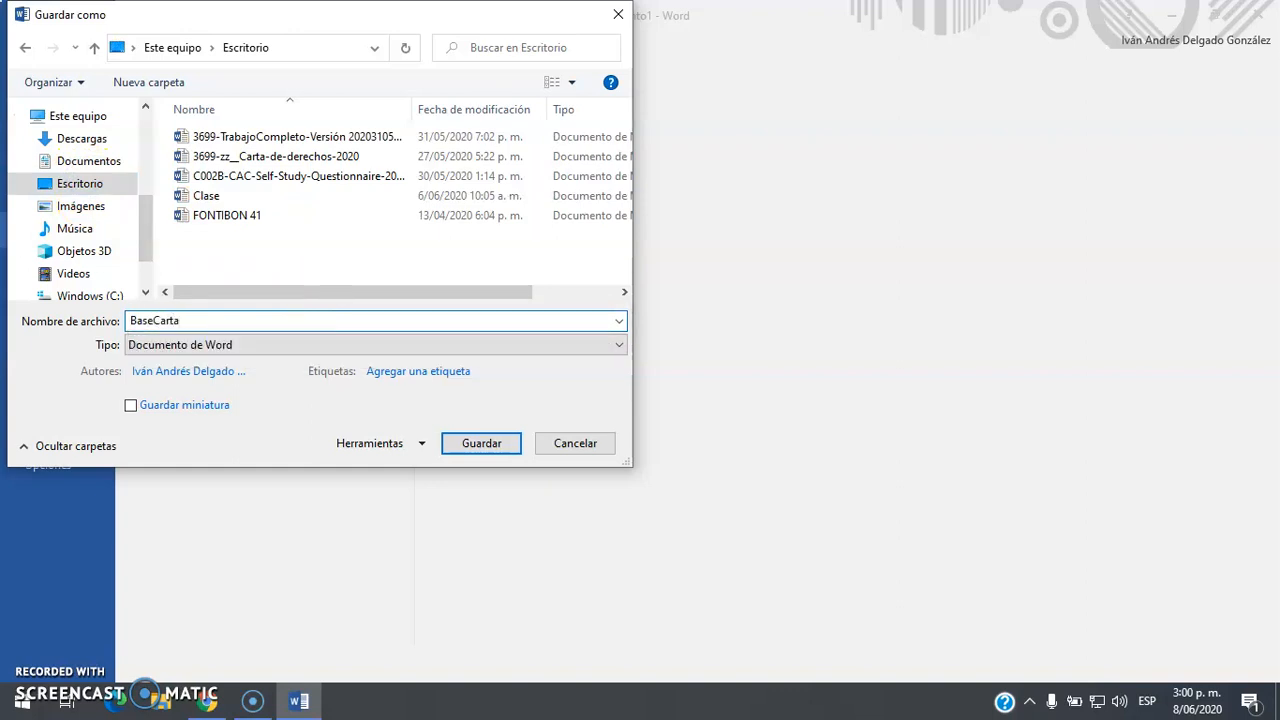
key("Return")
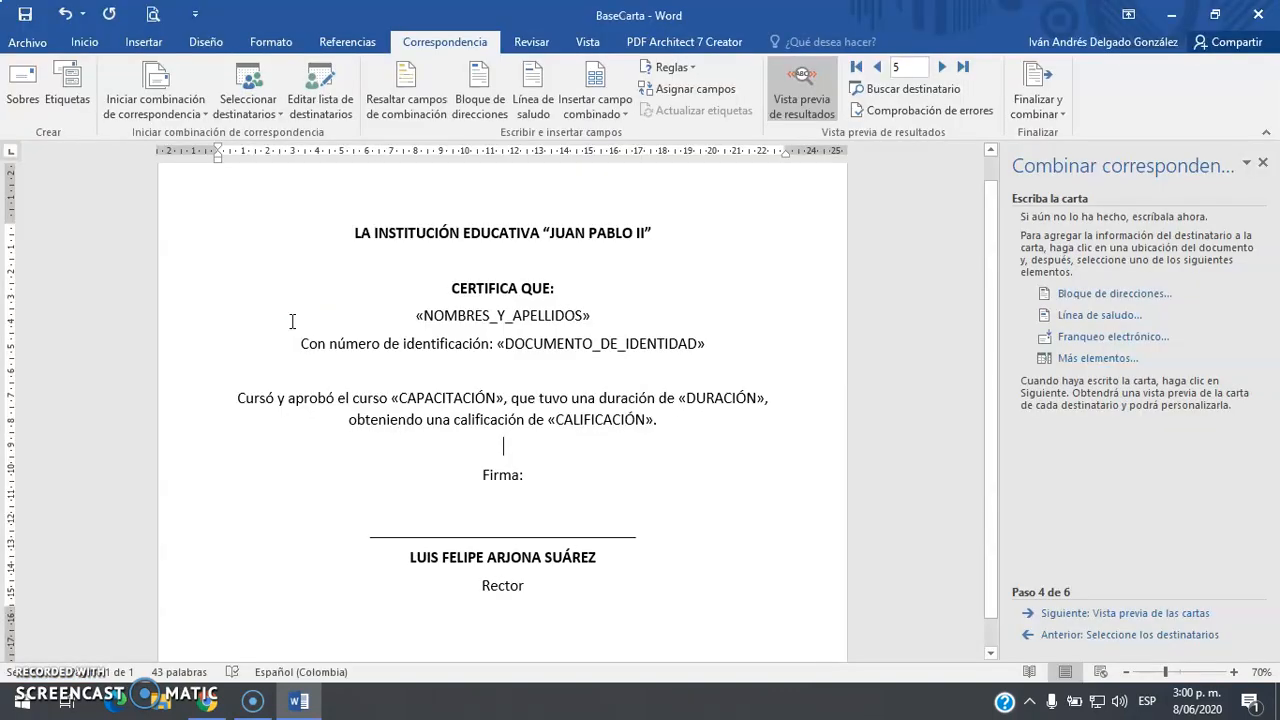
Open BaseCombinación from the desktop as read-only, then close it again
key("super+d")
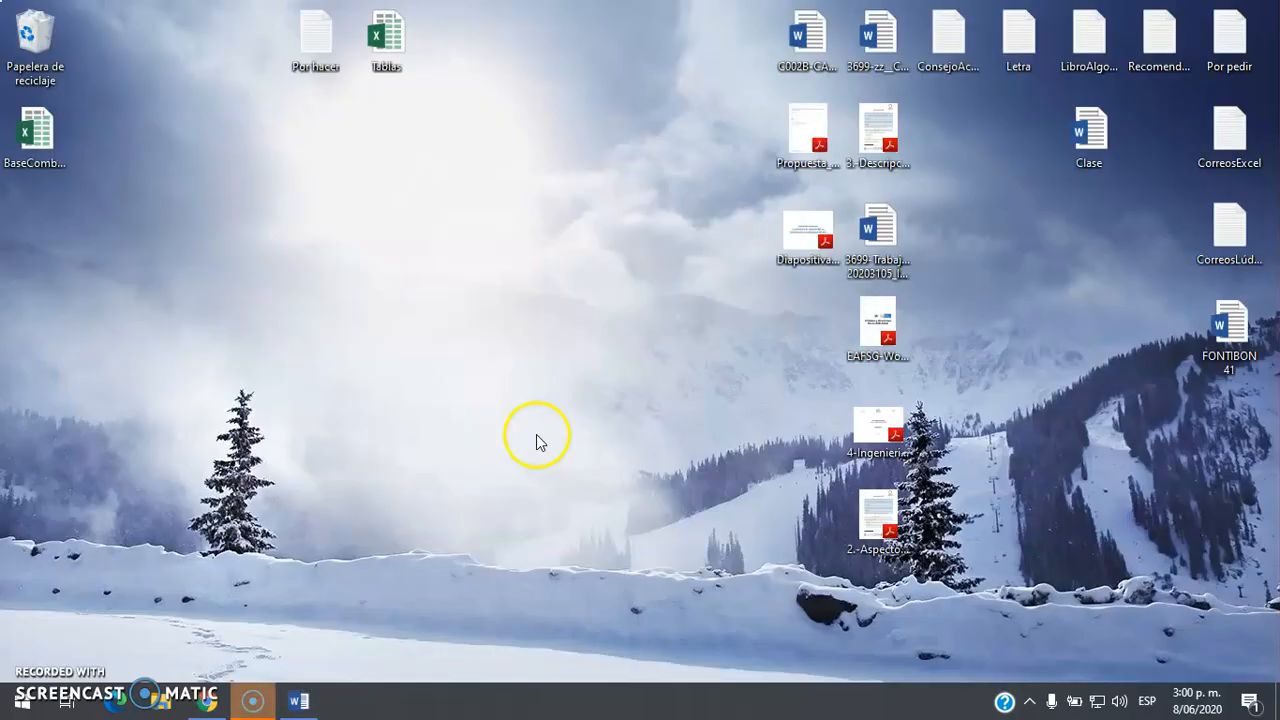
double_click(40, 135)
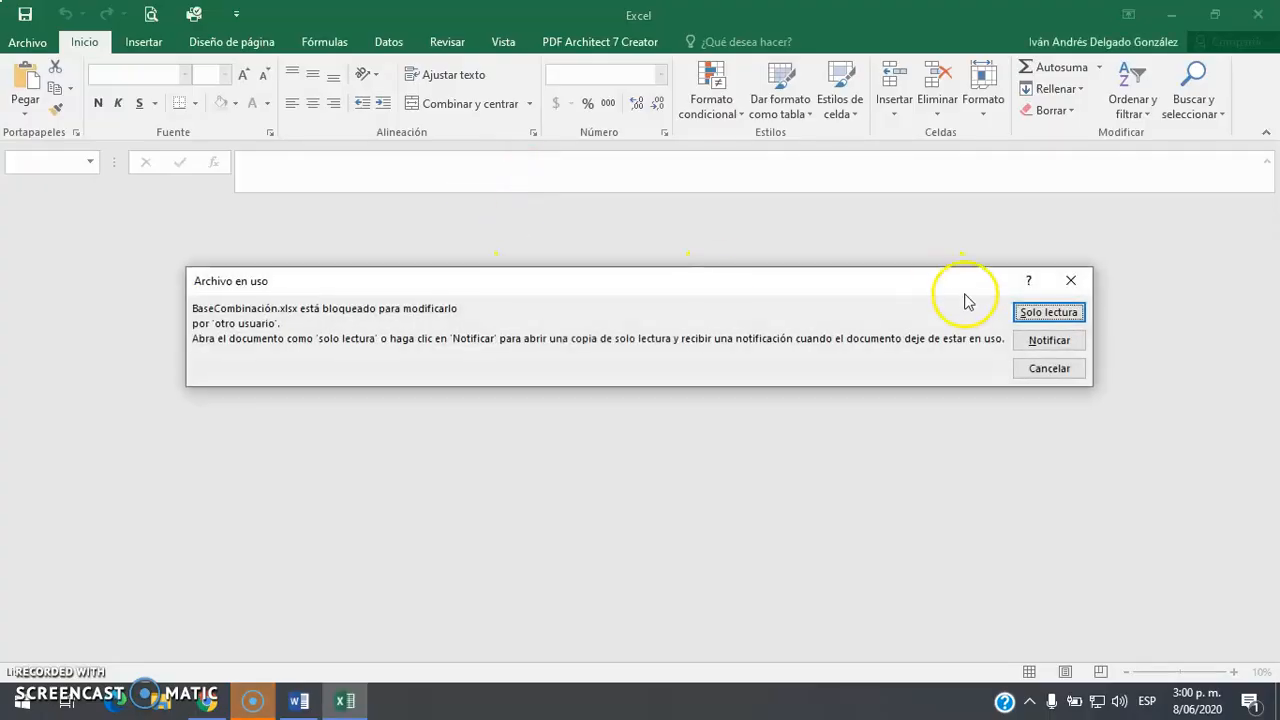
left_click(1045, 312)
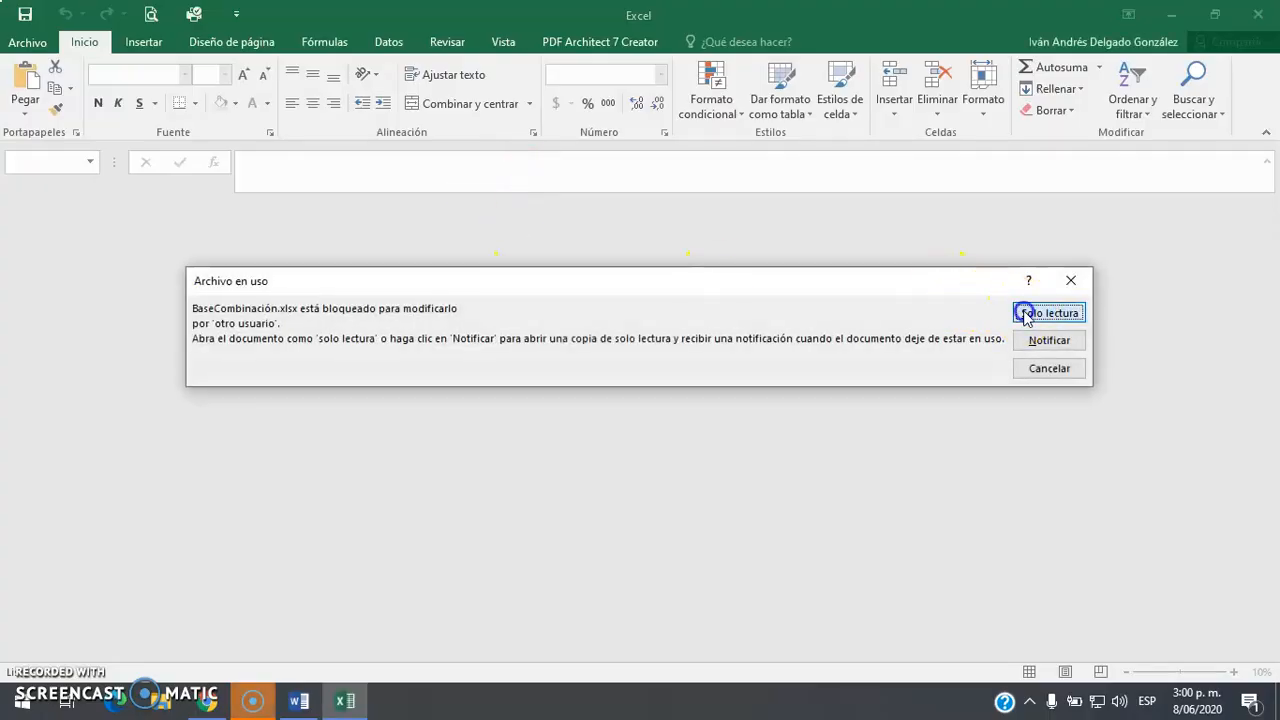
left_click(1258, 14)
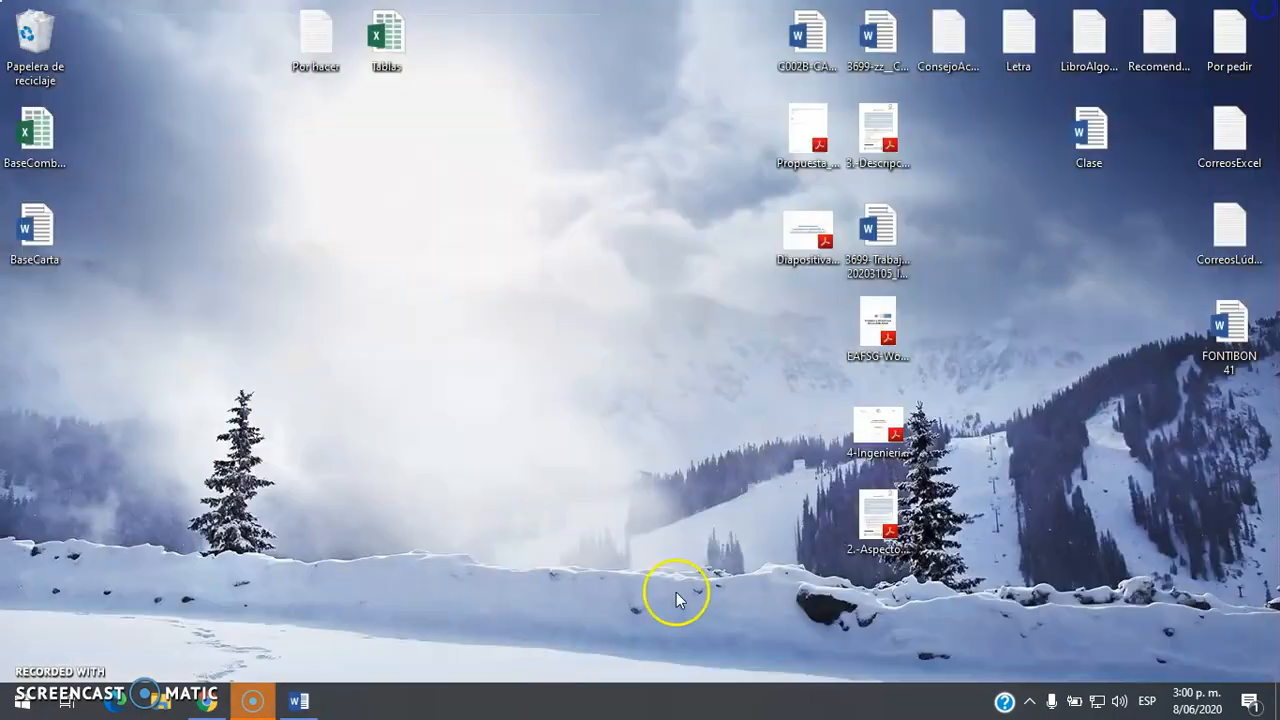
Close Word with BaseCarta and reopen BaseCombinación in Excel
left_click(302, 702)
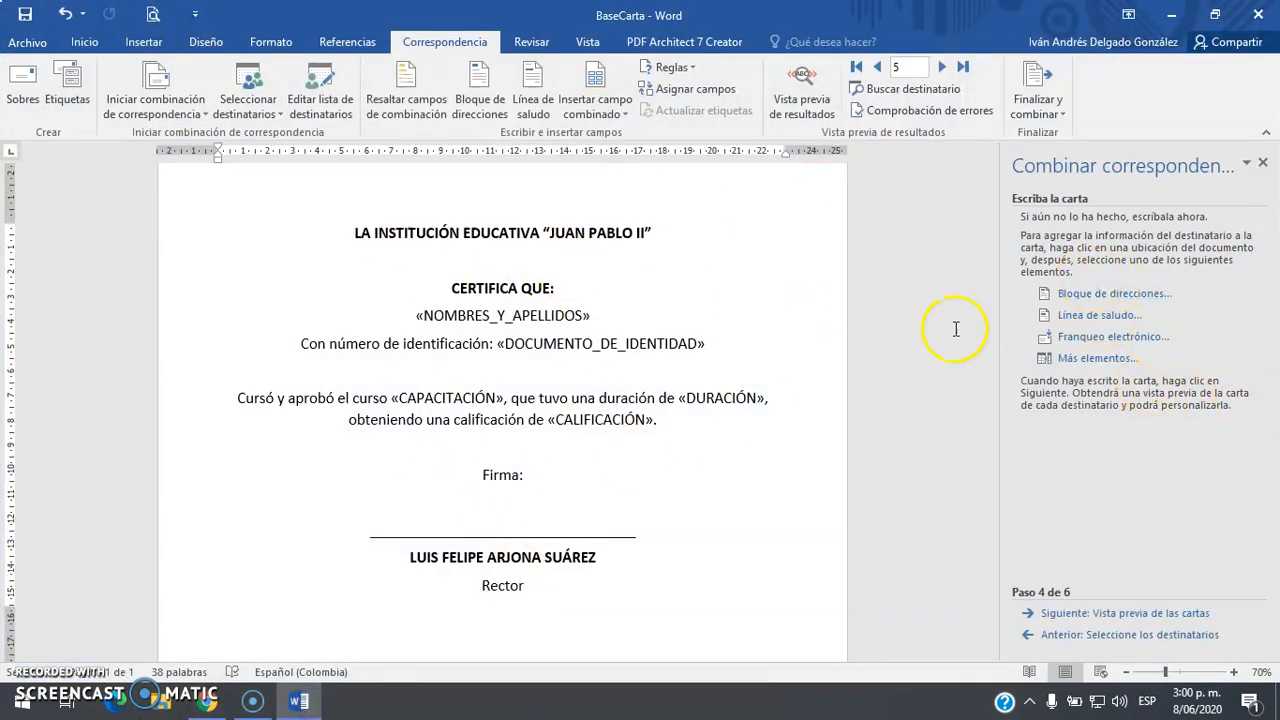
left_click(567, 446)
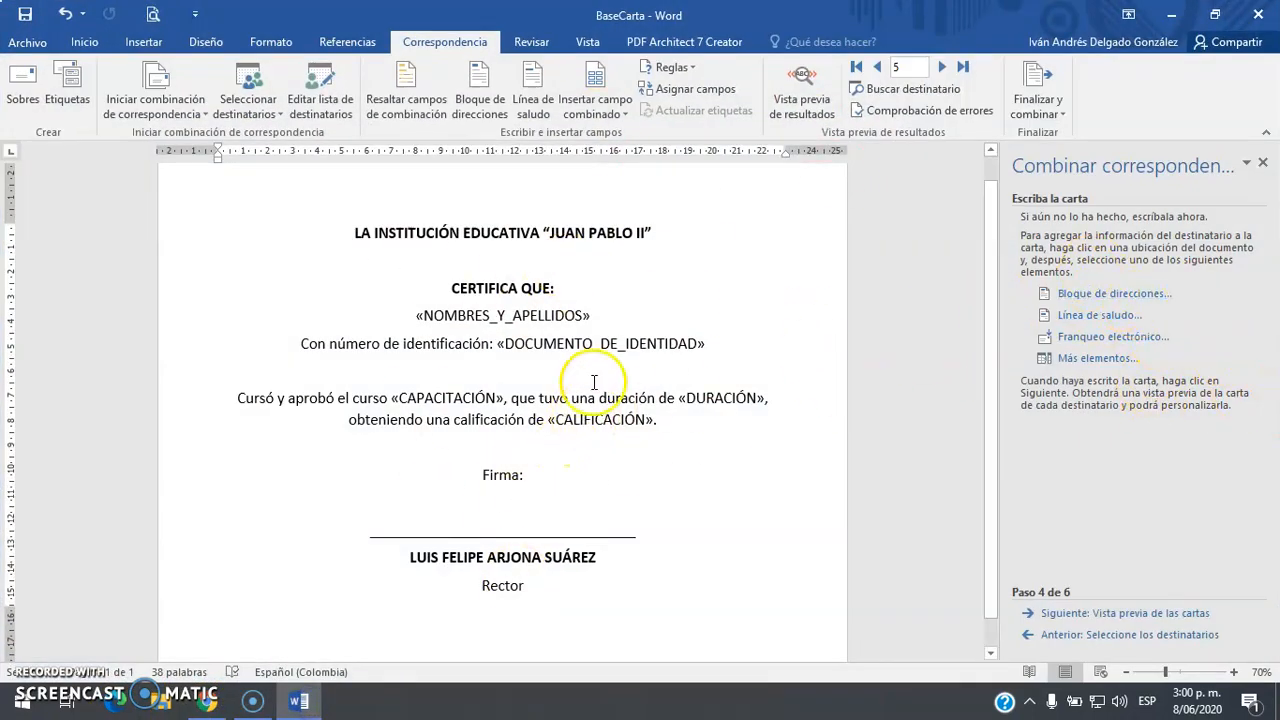
left_click(1268, 18)
double_click(20, 140)
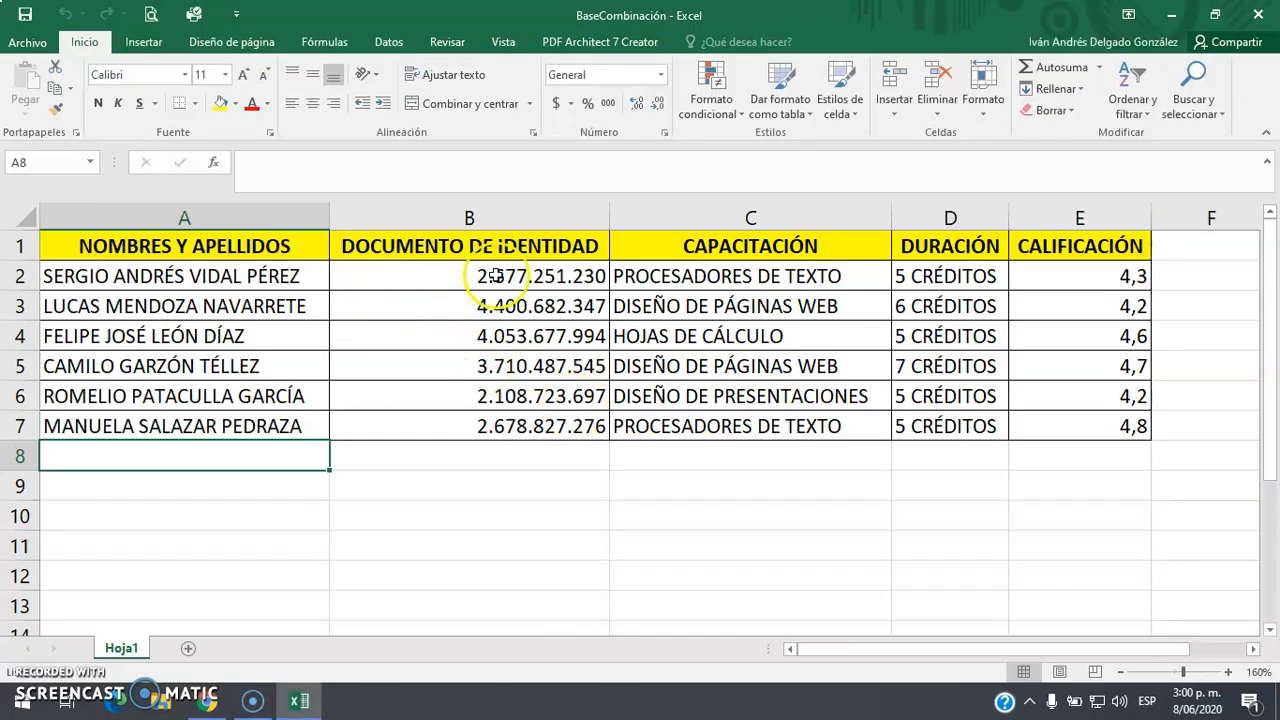
Inspect the identity numbers in B2:B7, including B2's raw stored value
left_click(500, 276)
left_click(494, 306)
left_click(496, 336)
left_click(494, 366)
left_click(494, 396)
left_click(497, 426)
left_click_drag(488, 276, 500, 426)
left_click(301, 160)
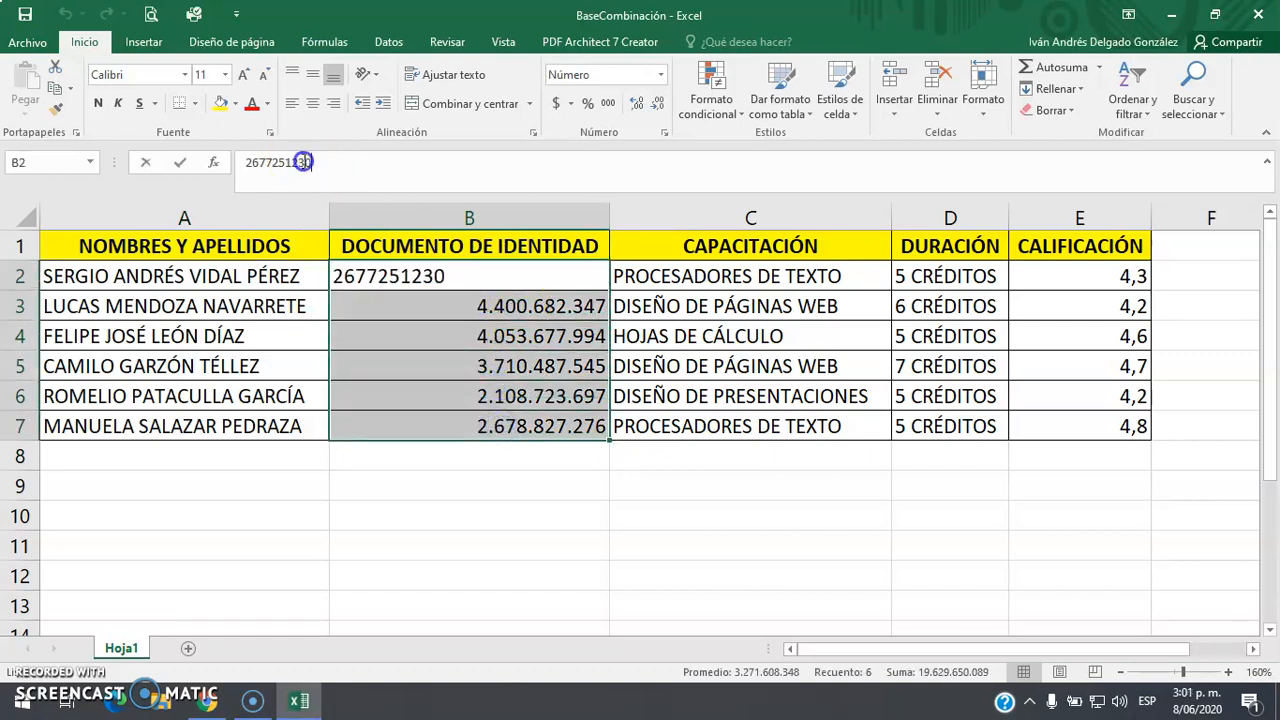
left_click_drag(340, 162, 224, 175)
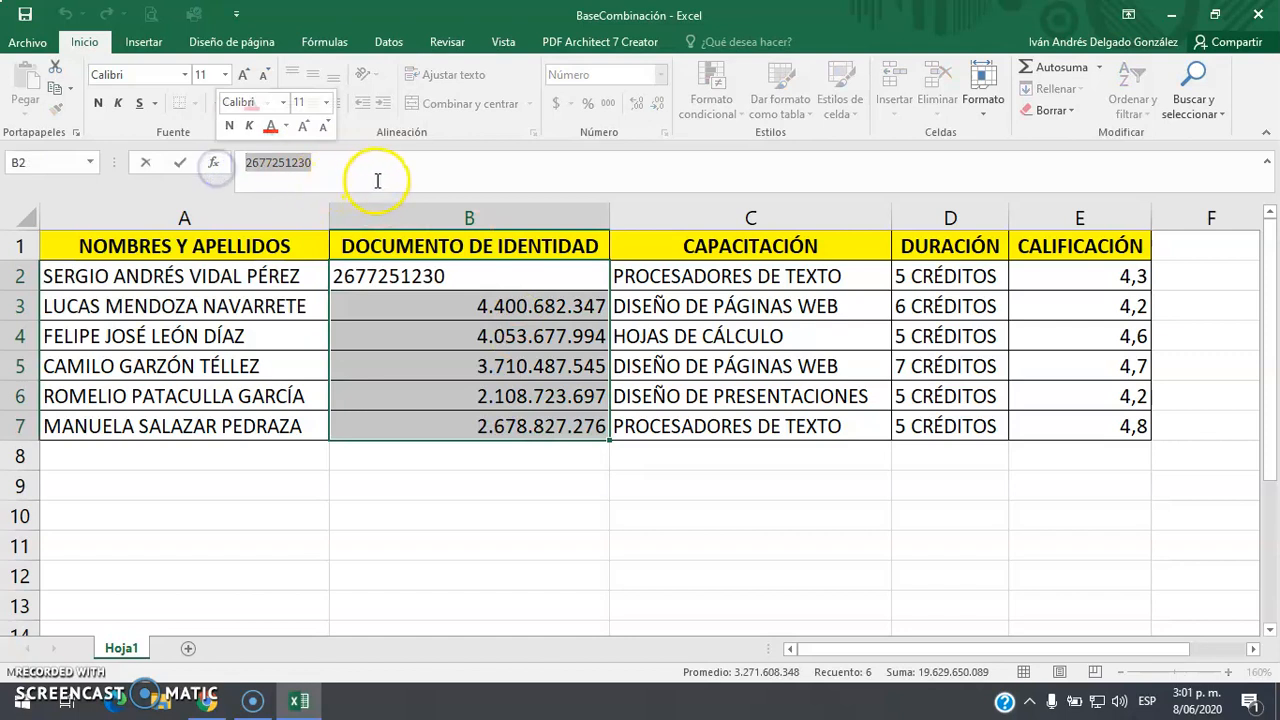
key("Escape")
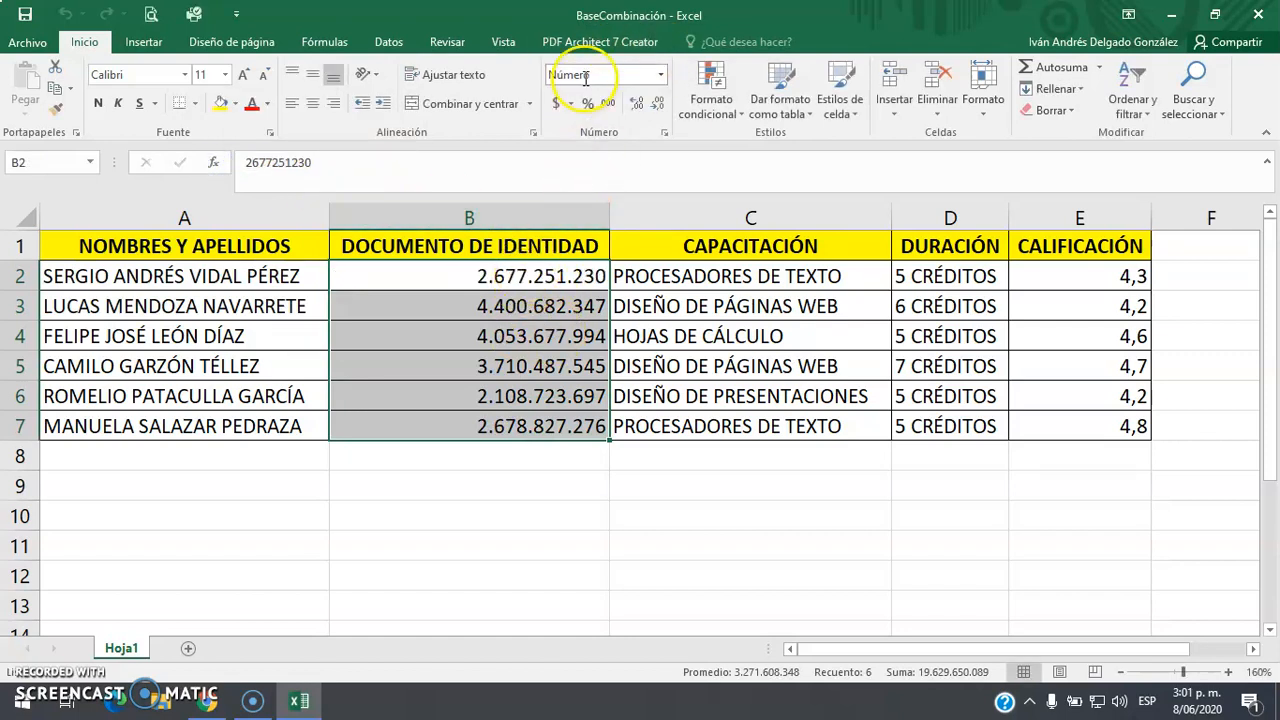
Format the identity numbers in B2:B7 as Texto
left_click(569, 278)
left_click_drag(547, 272, 540, 427)
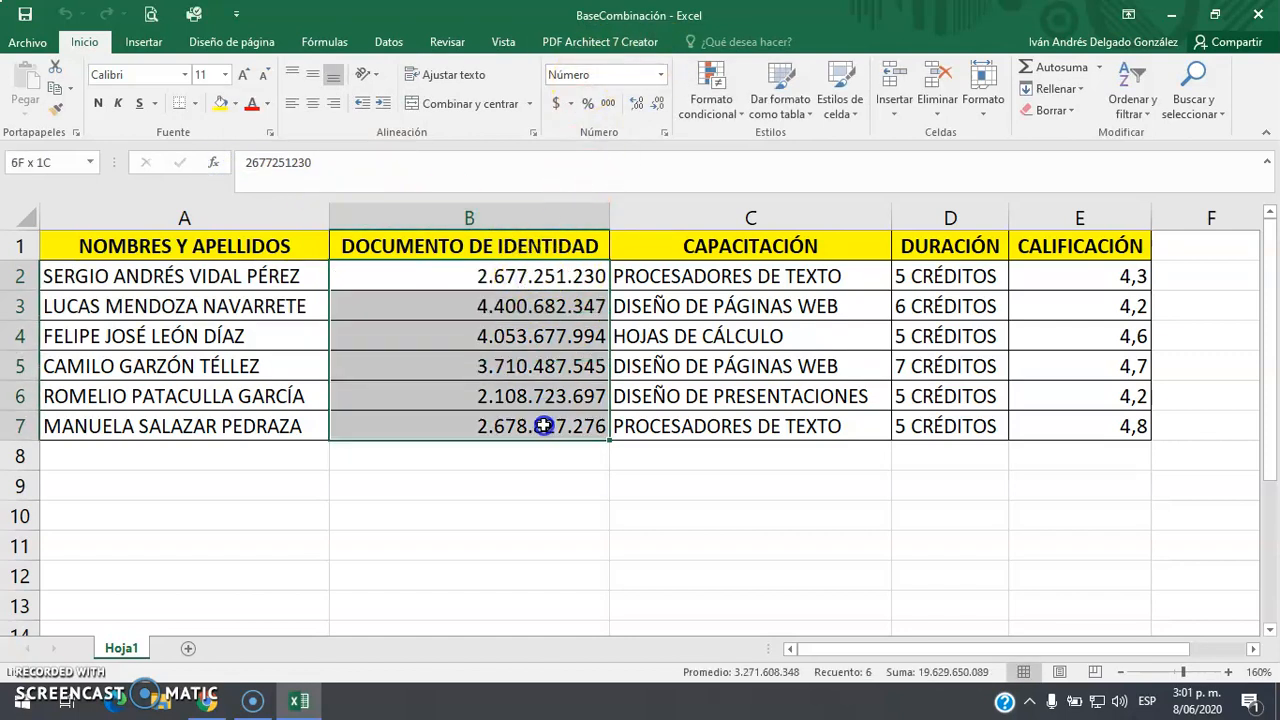
left_click_drag(505, 277, 500, 428)
left_click(660, 74)
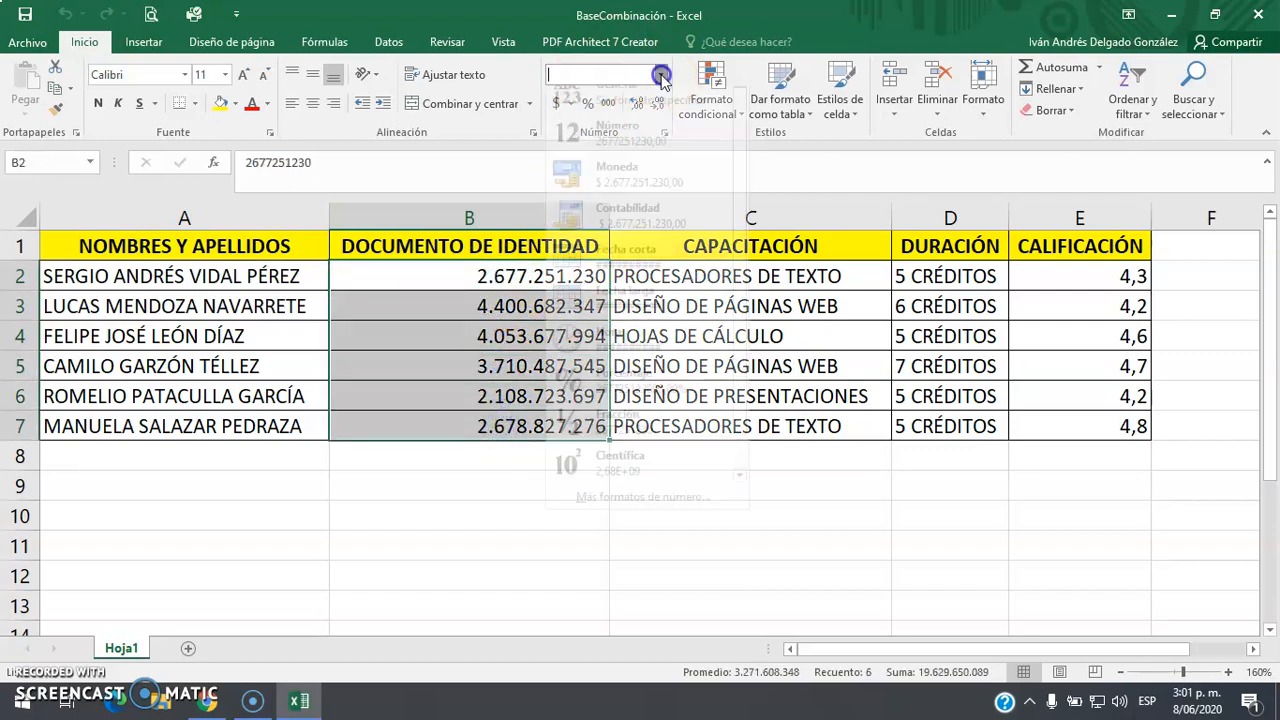
scroll(620, 330, "down", 1)
left_click(627, 472)
left_click(457, 517)
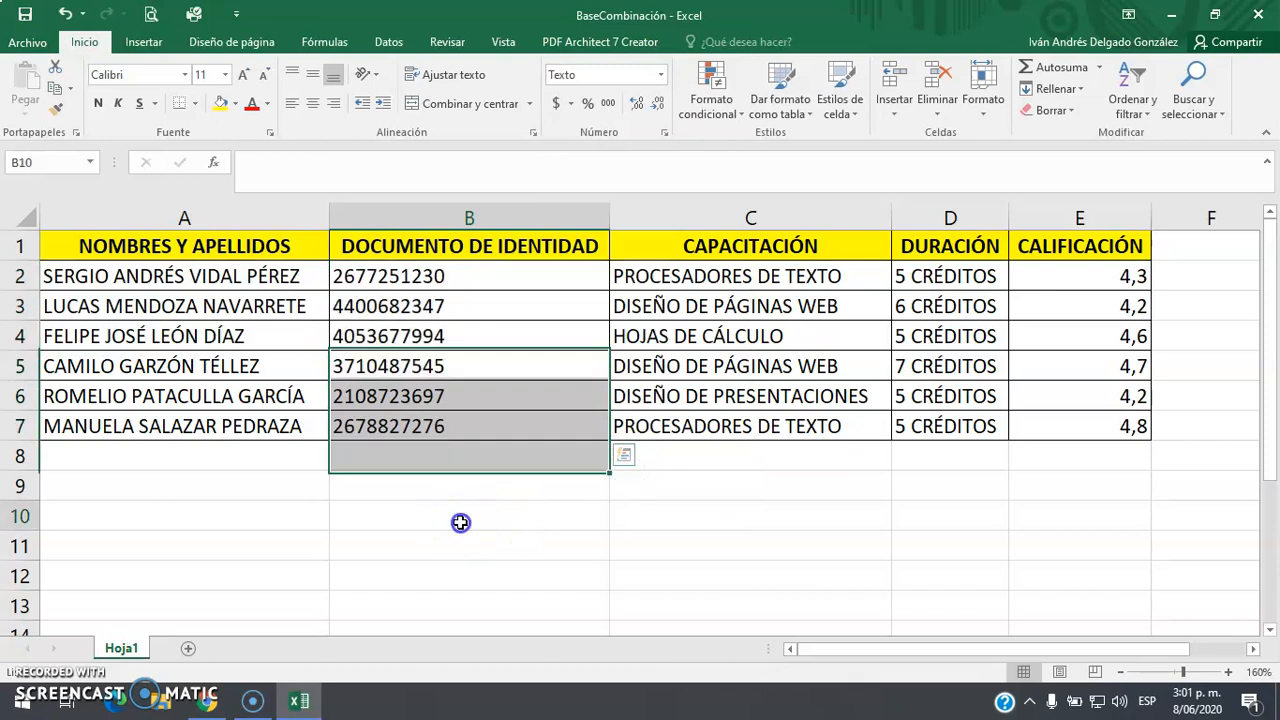
Re-enter the identity numbers in B2 through B6 so they show dot thousand separators
double_click(340, 280)
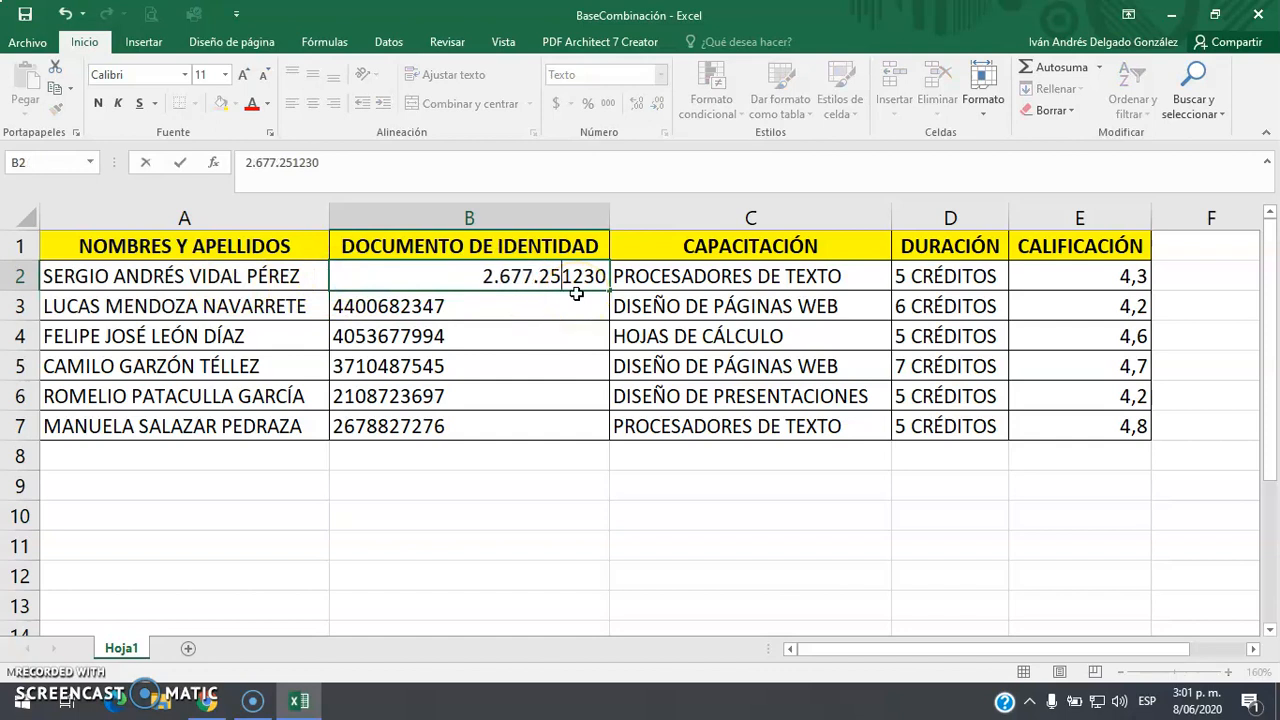
key("Return")
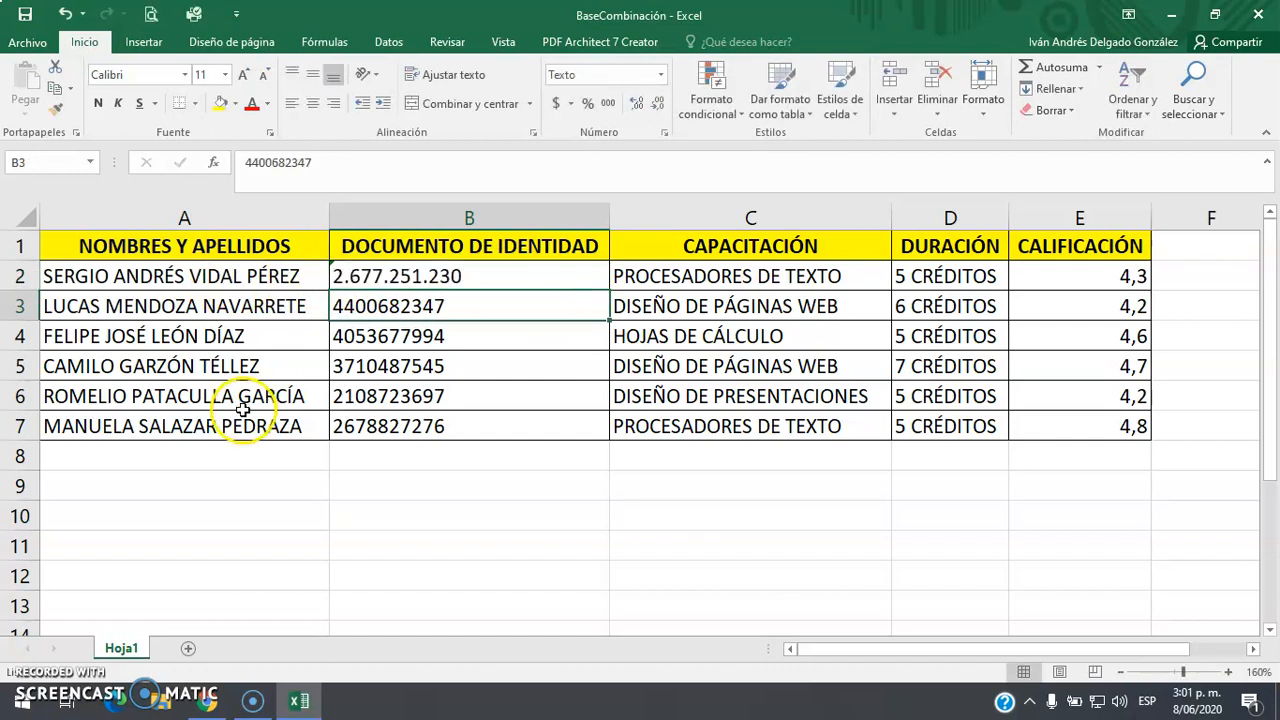
double_click(345, 306)
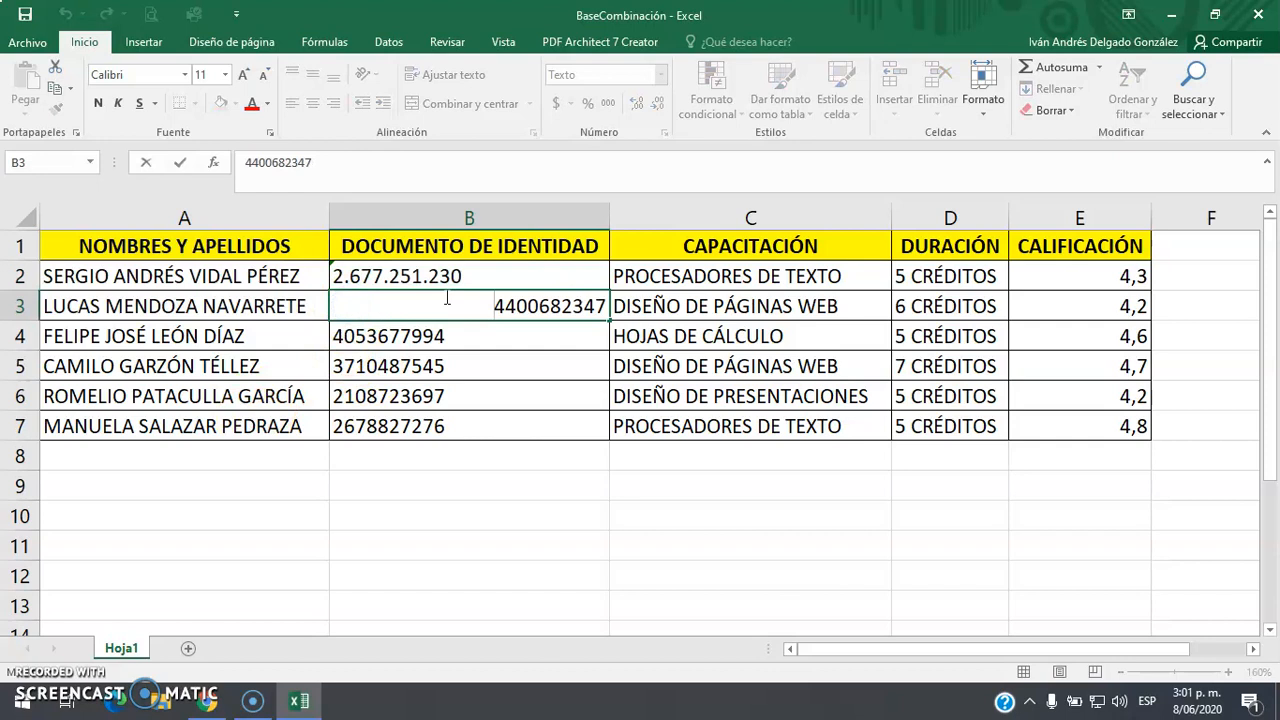
type(".")
key("Return")
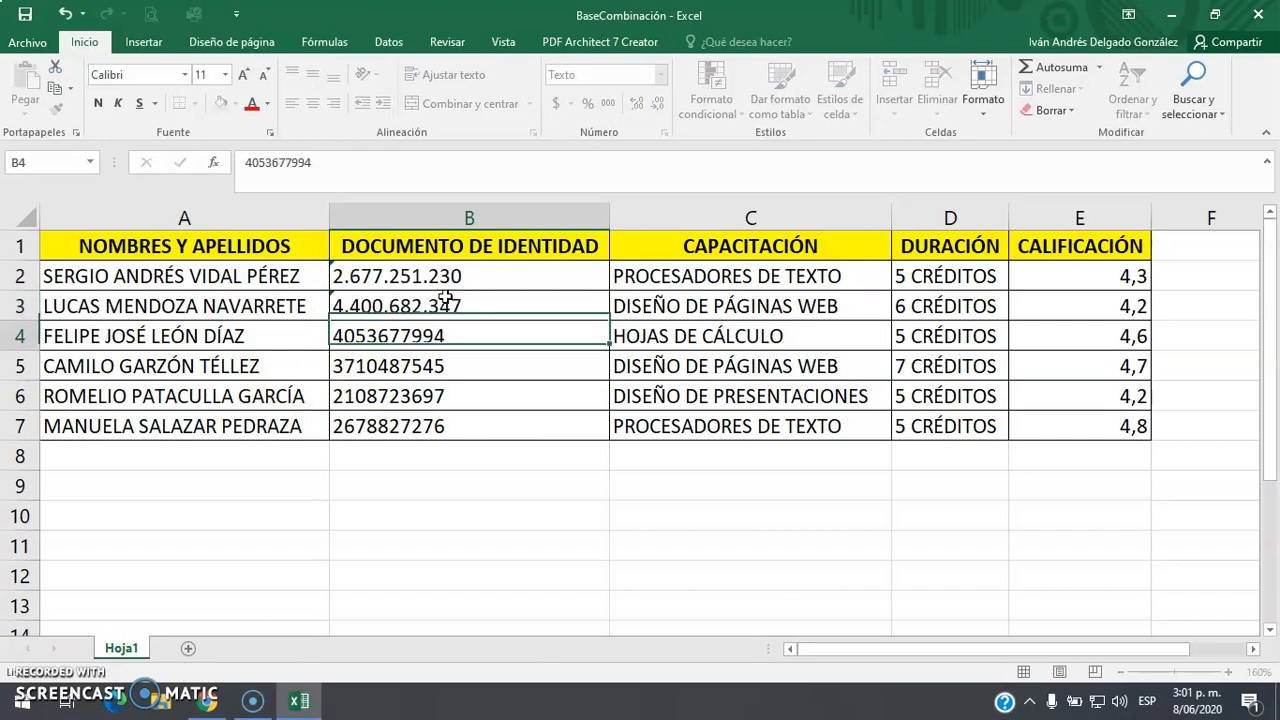
double_click(348, 336)
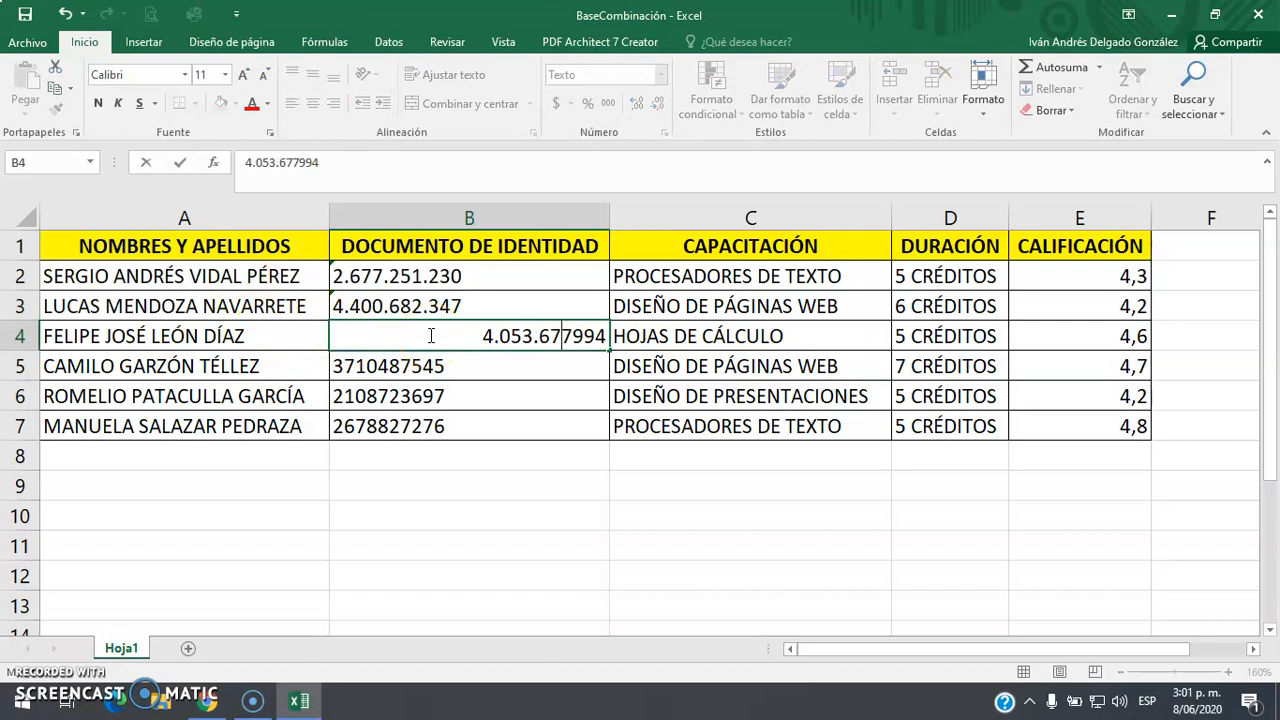
key("Return")
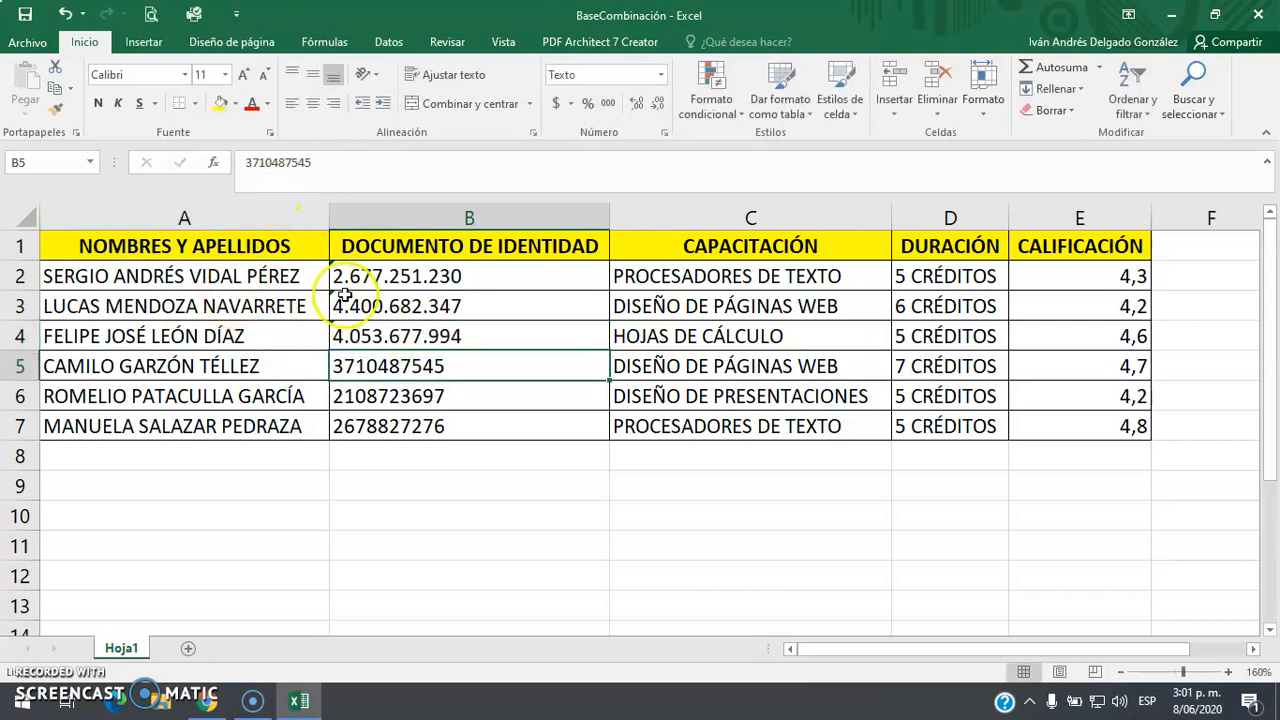
double_click(343, 363)
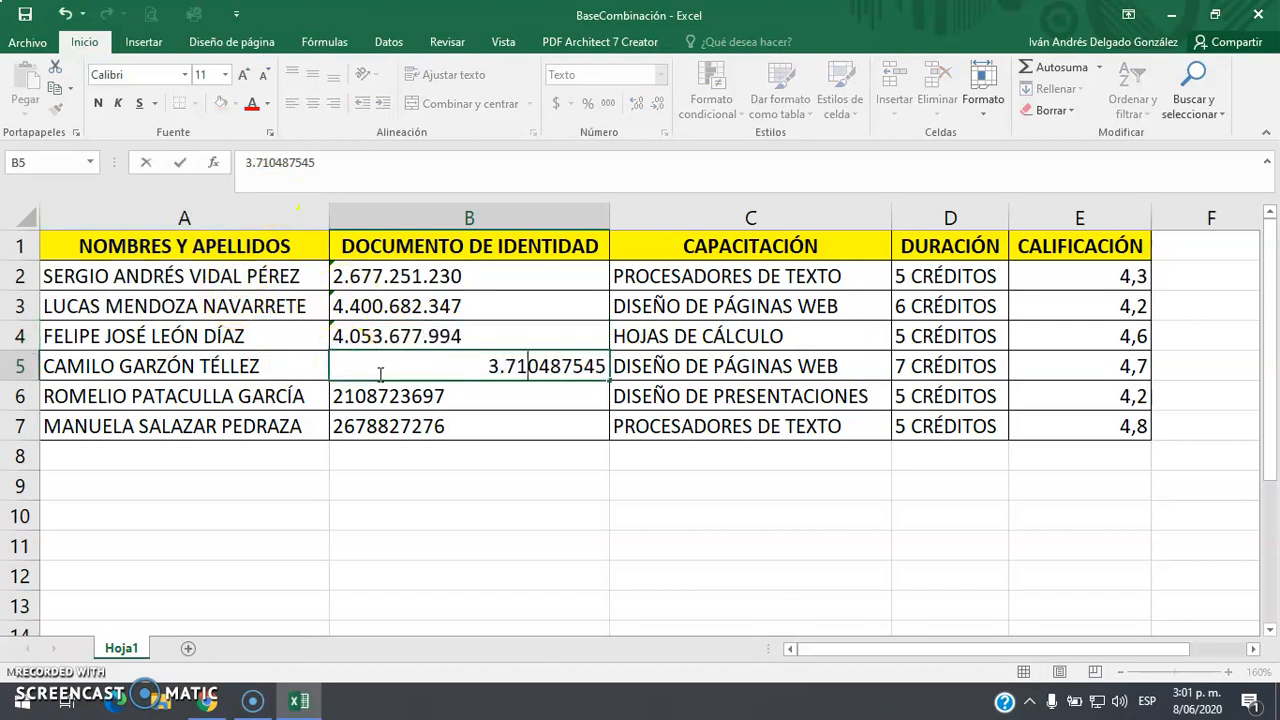
key("Return")
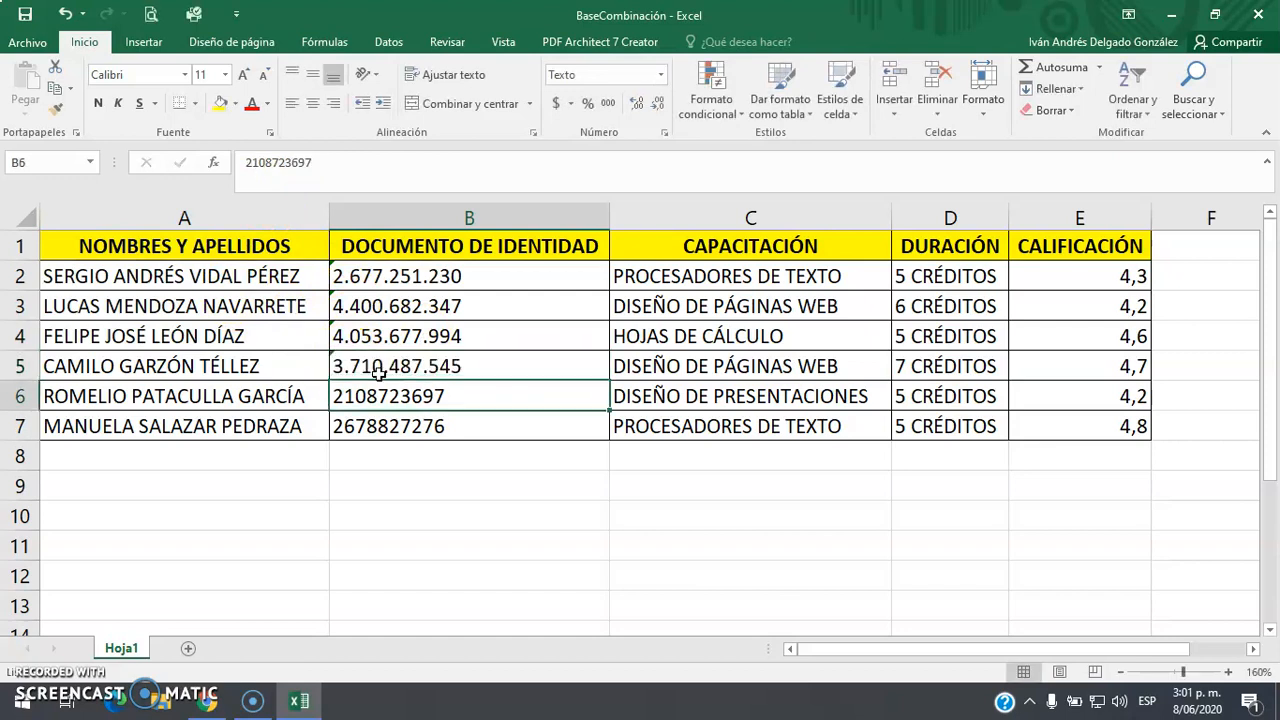
left_click(365, 393)
double_click(353, 397)
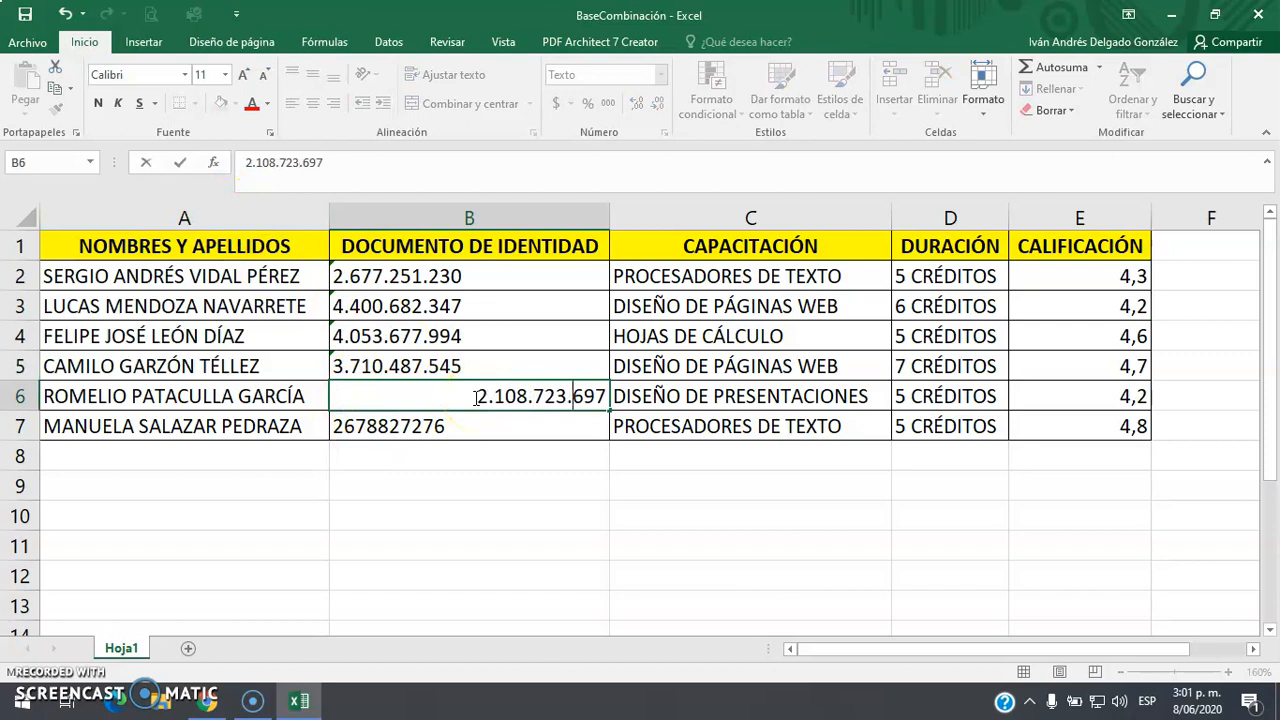
key("Return")
double_click(380, 424)
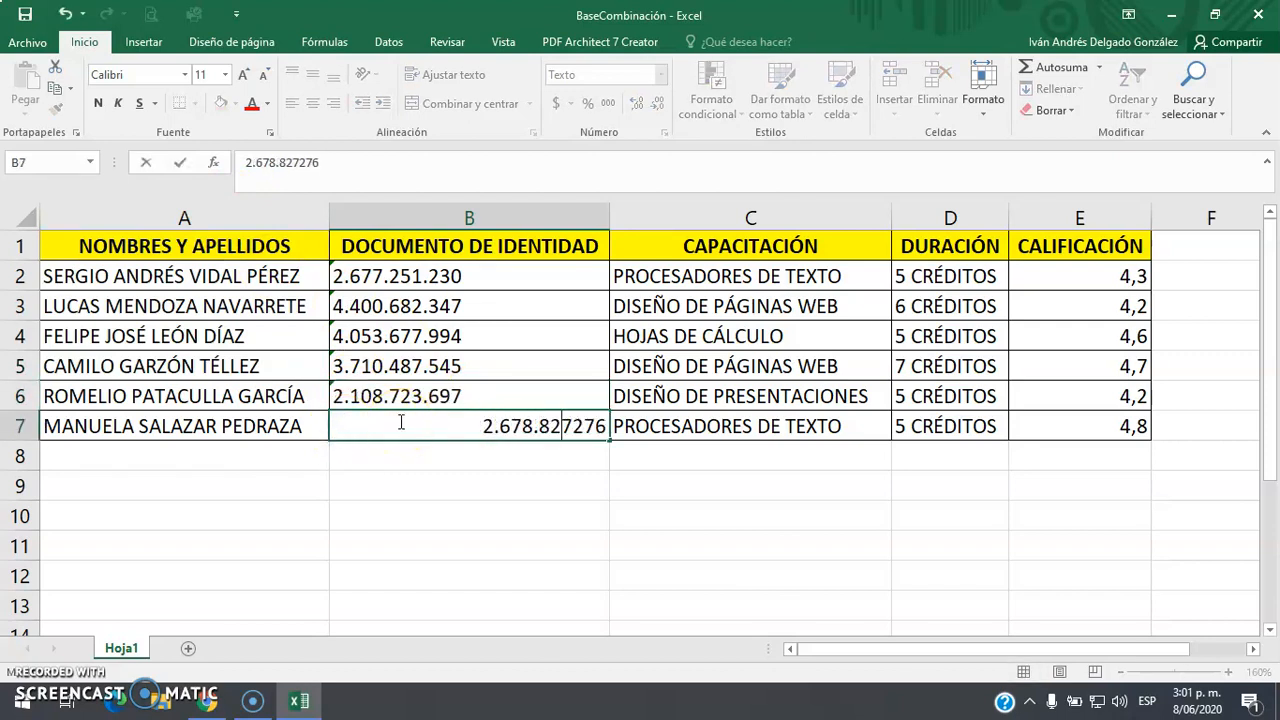
key("Return")
key("Up")
key("Up")
key("Up")
key("Up")
key("Up")
key("Up")
key("Down")
key("Up")
key("Right")
key("Right")
key("Right")
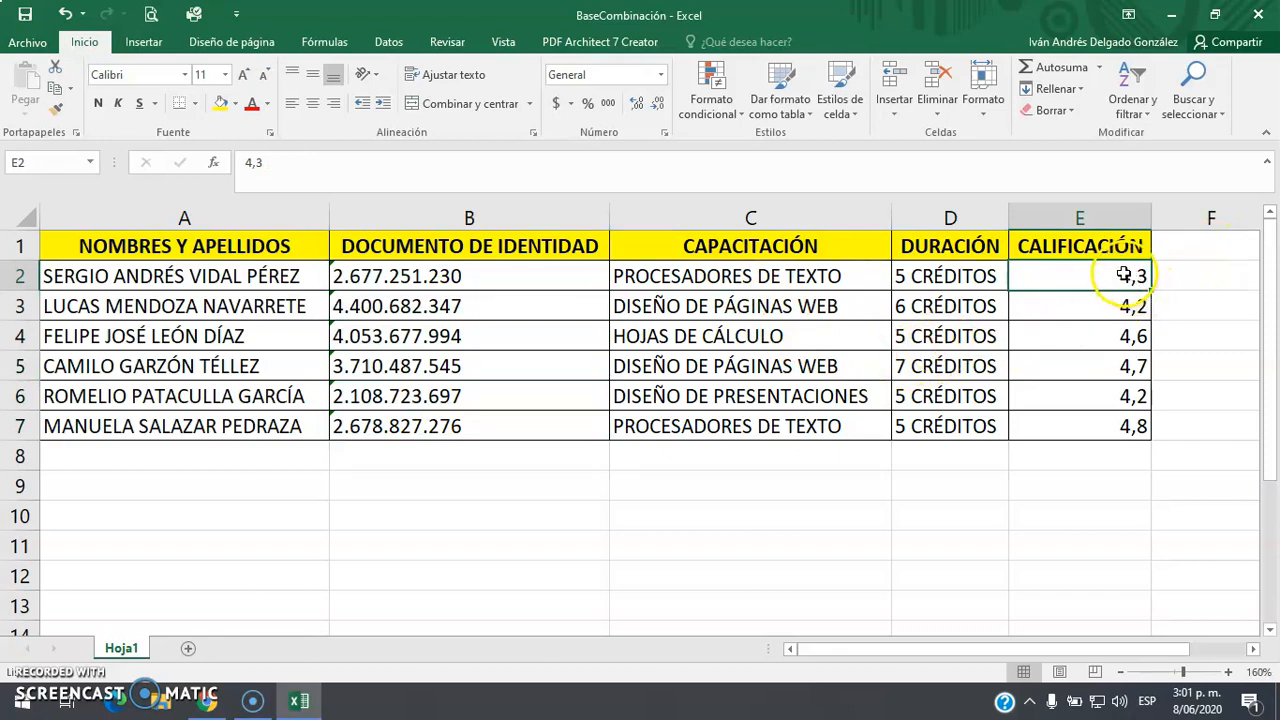
Format the CALIFICACIÓN scores E2:E7 as Texto and check each cell
left_click_drag(1134, 278, 1118, 432)
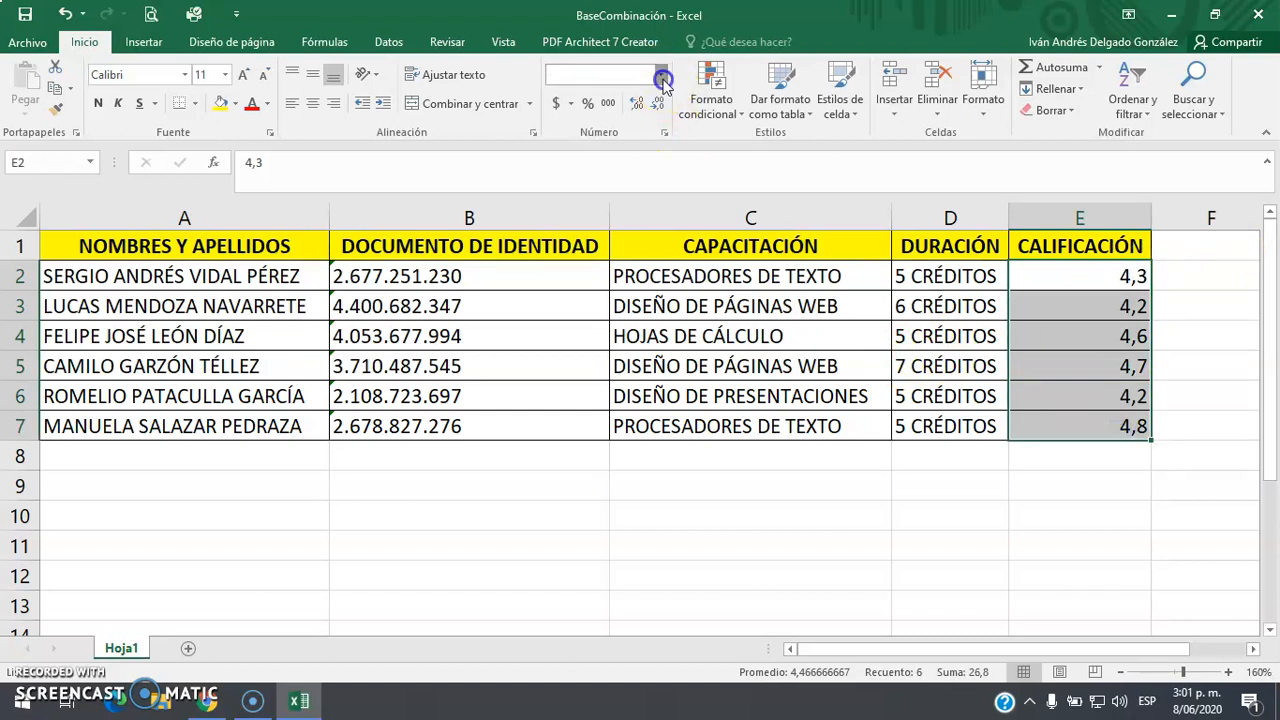
left_click(660, 74)
scroll(630, 480, "down", 1)
left_click(635, 476)
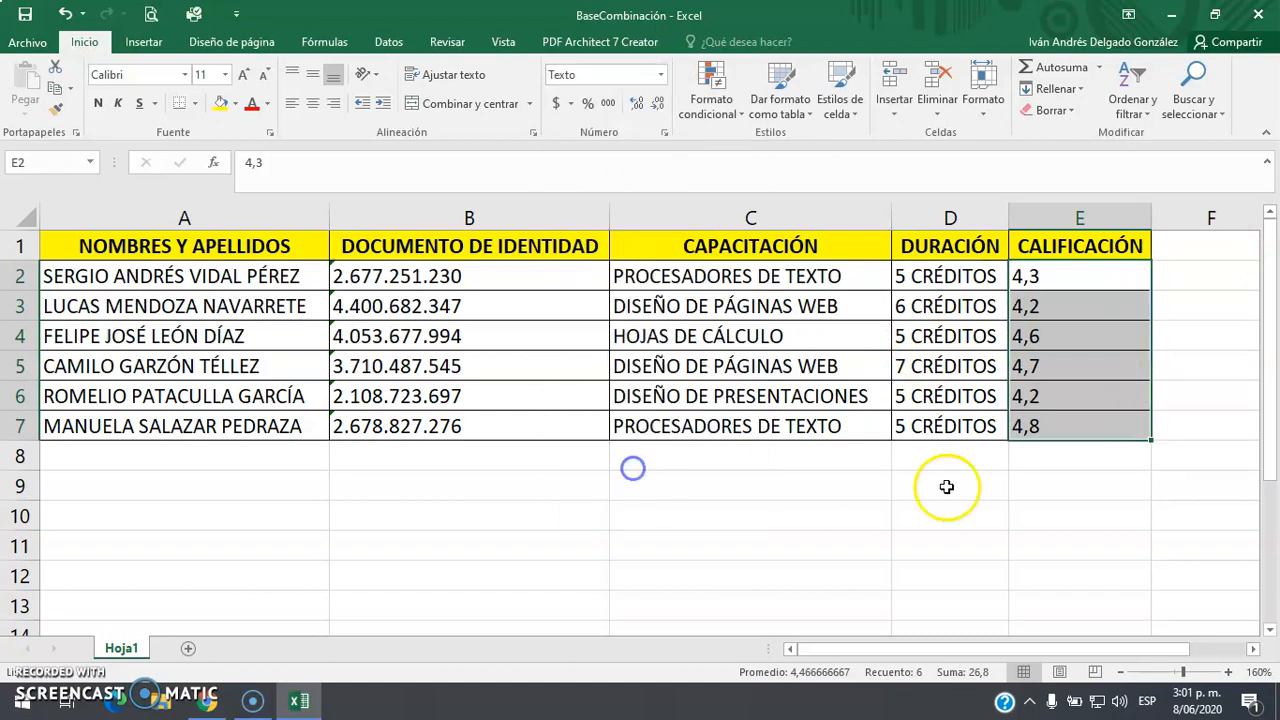
left_click(1105, 488)
left_click(1045, 277)
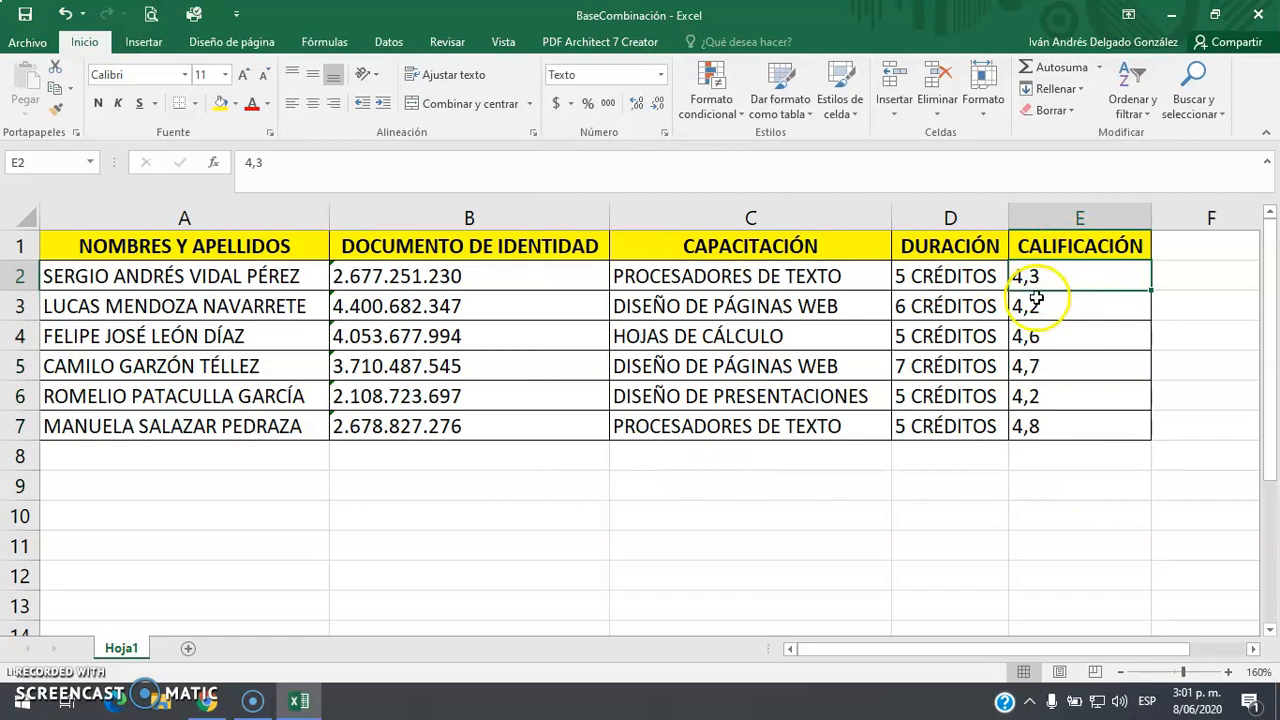
left_click(1036, 300)
left_click(1040, 336)
left_click(1040, 366)
left_click(1040, 396)
left_click(1040, 427)
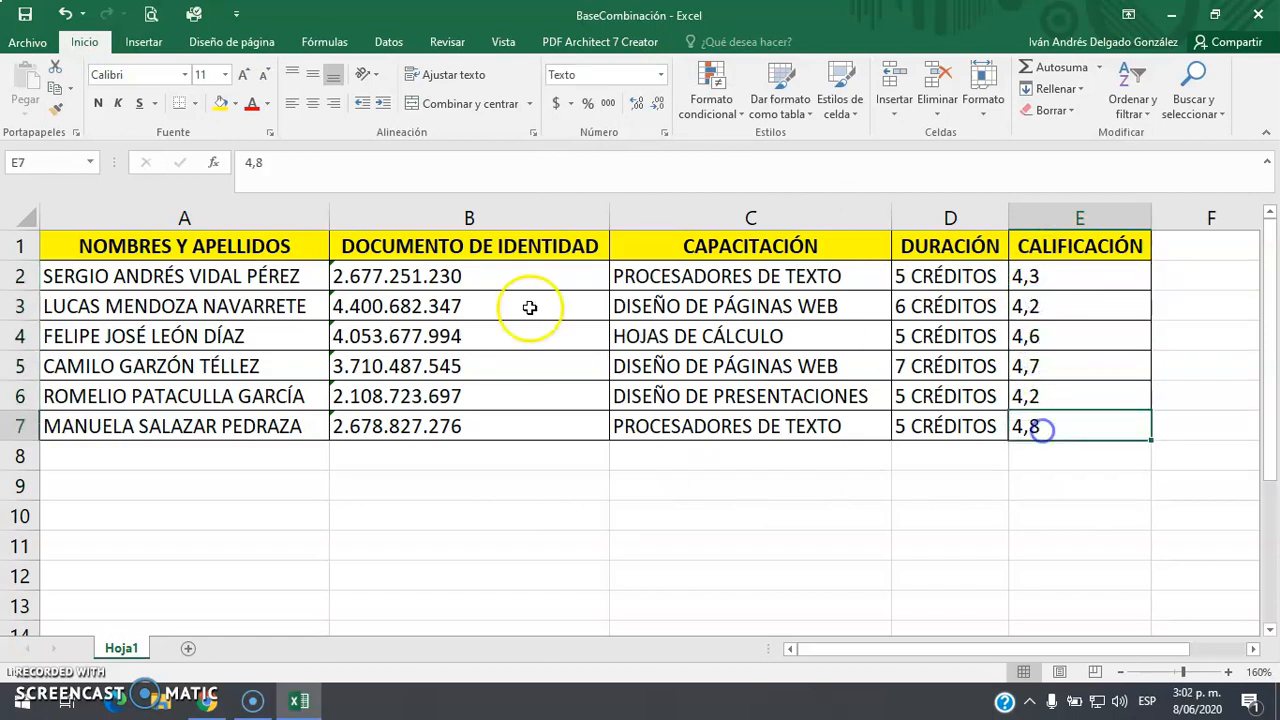
left_click(192, 250)
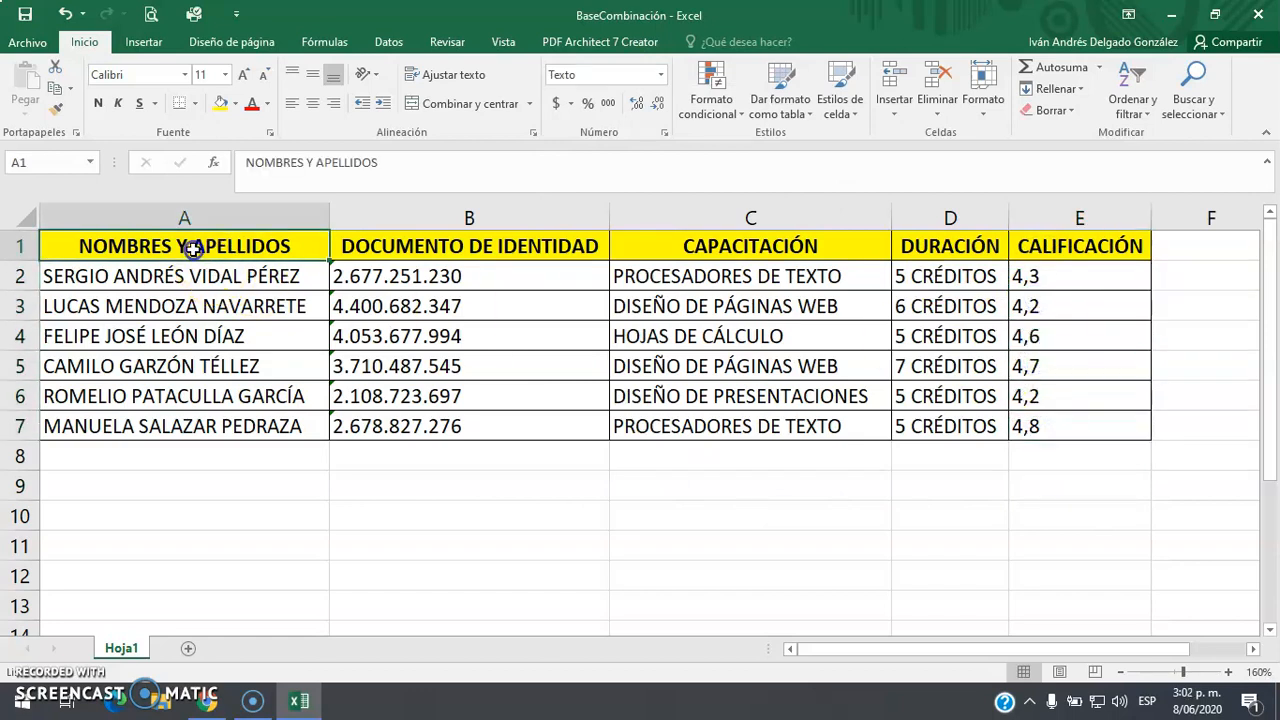
Close Excel saving BaseCombinación, then begin renaming the BaseCarta file on the desktop
left_click(1259, 14)
left_click(556, 373)
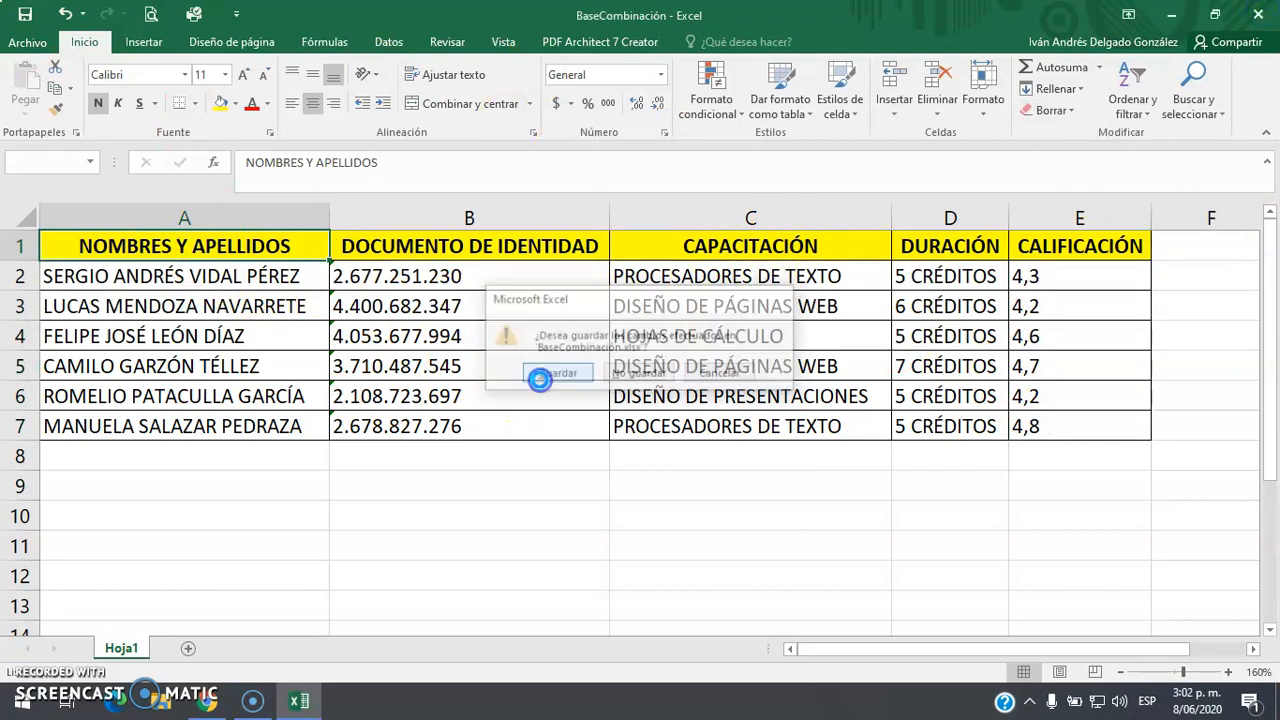
left_click(30, 240)
double_click(29, 256)
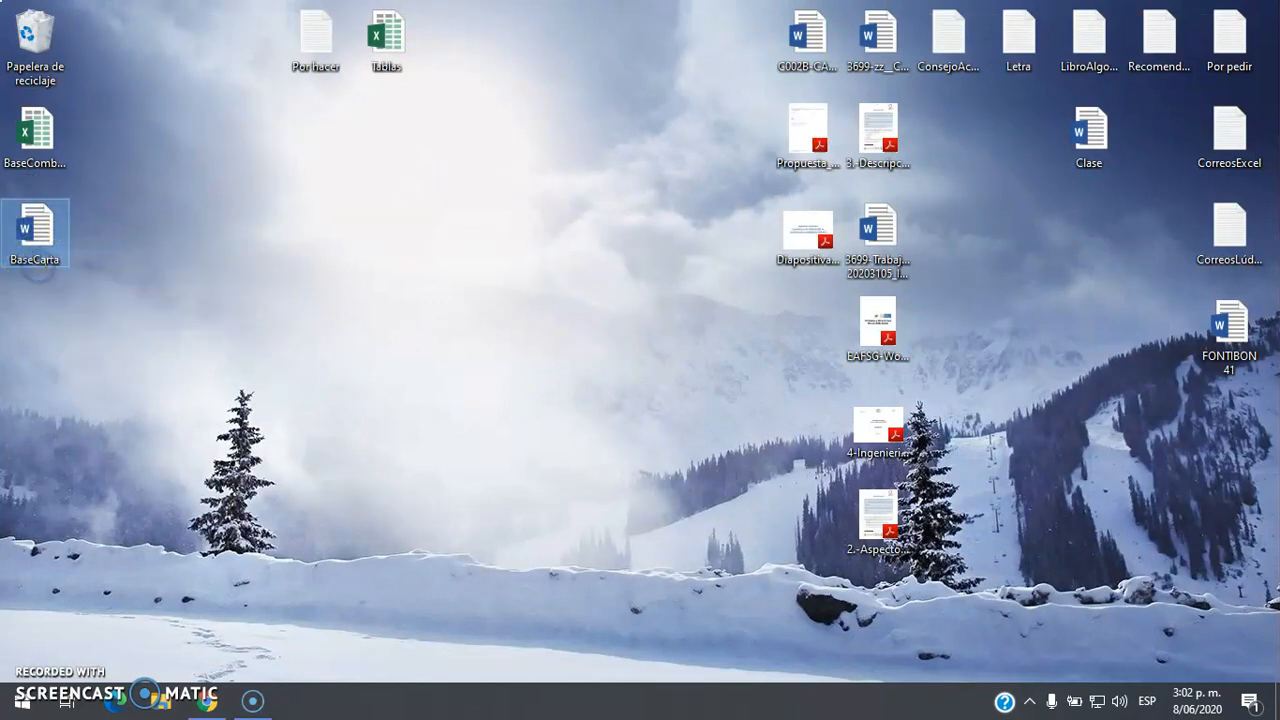
Rename the BaseCarta file to BaseCertificación and open it in Word
type("Cer")
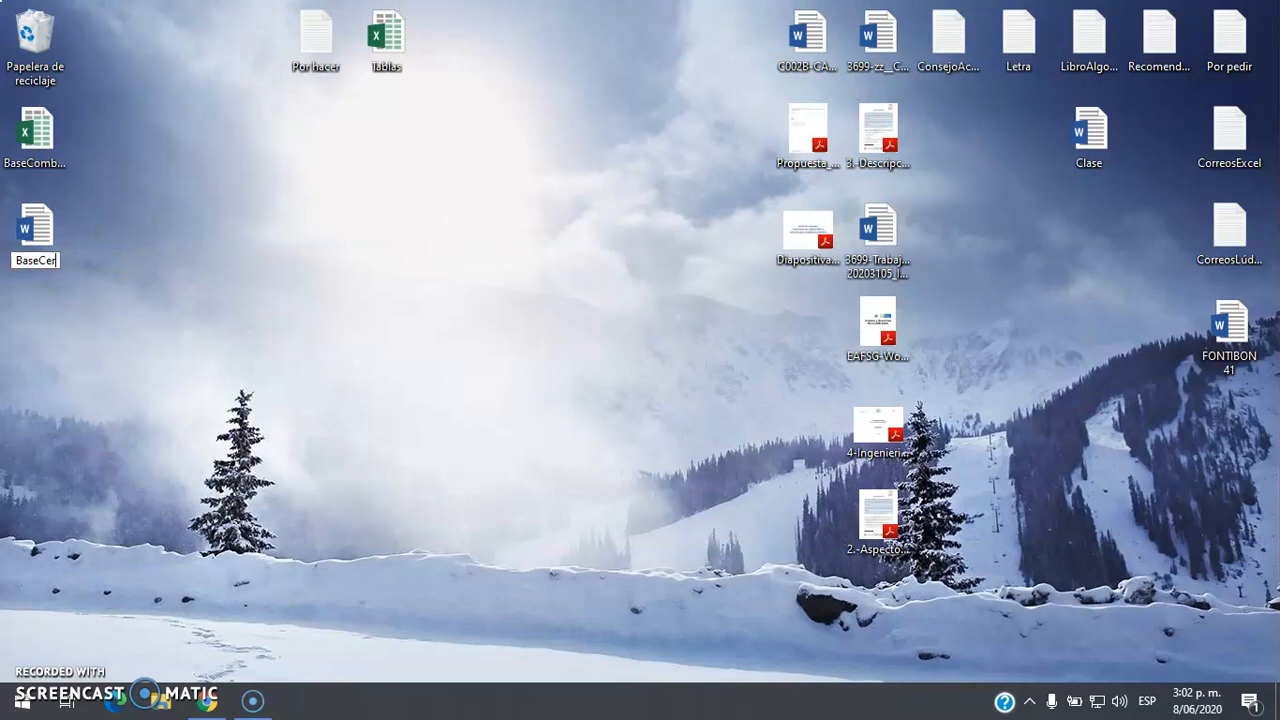
type("tificación")
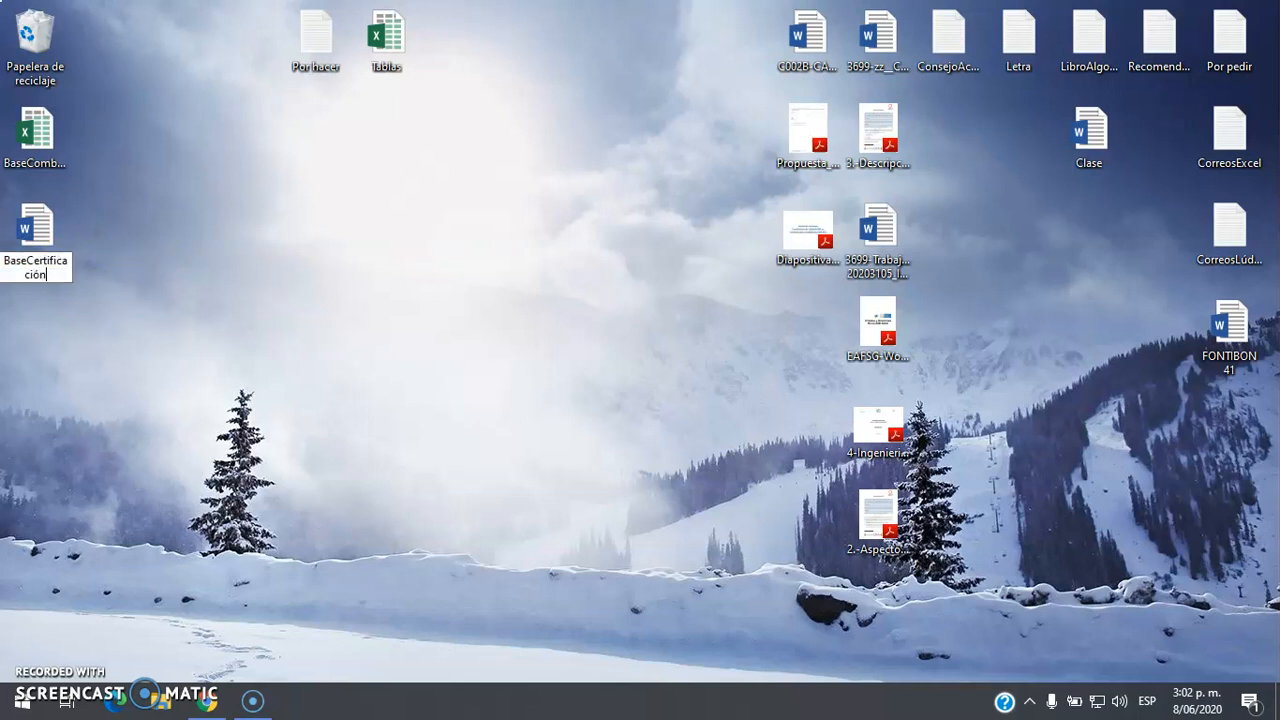
key("Return")
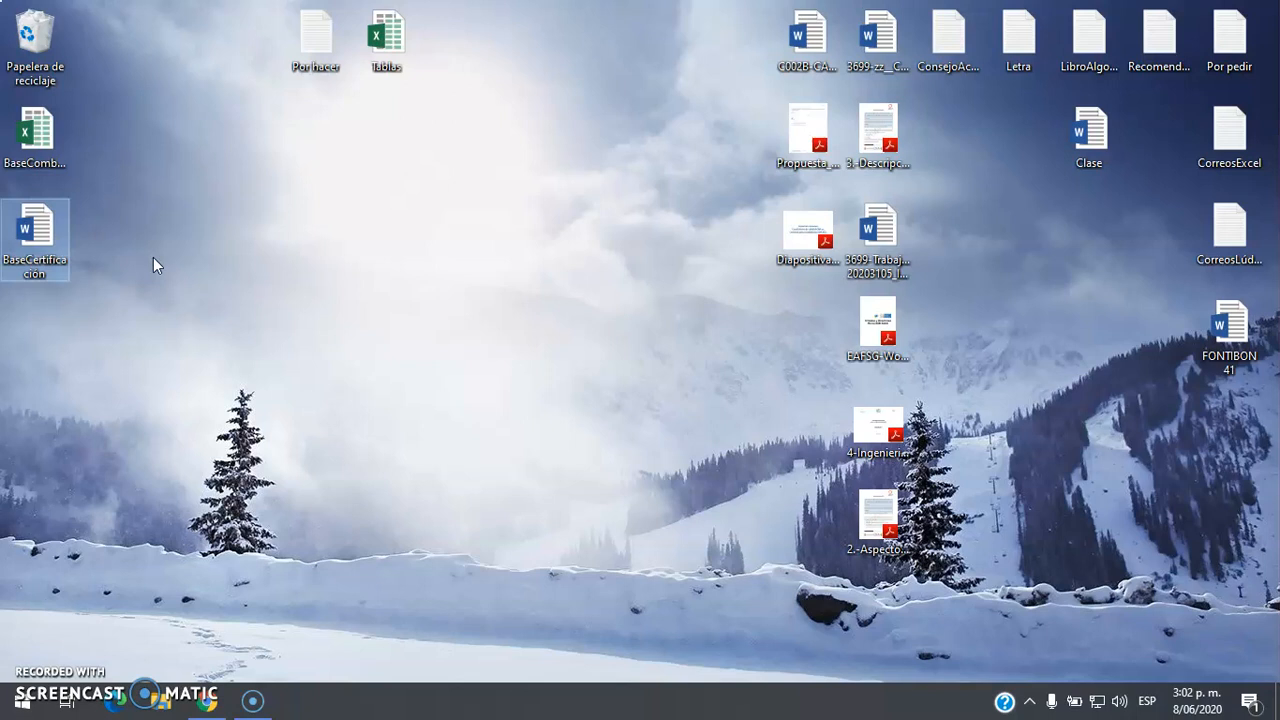
key("Return")
left_click(230, 410)
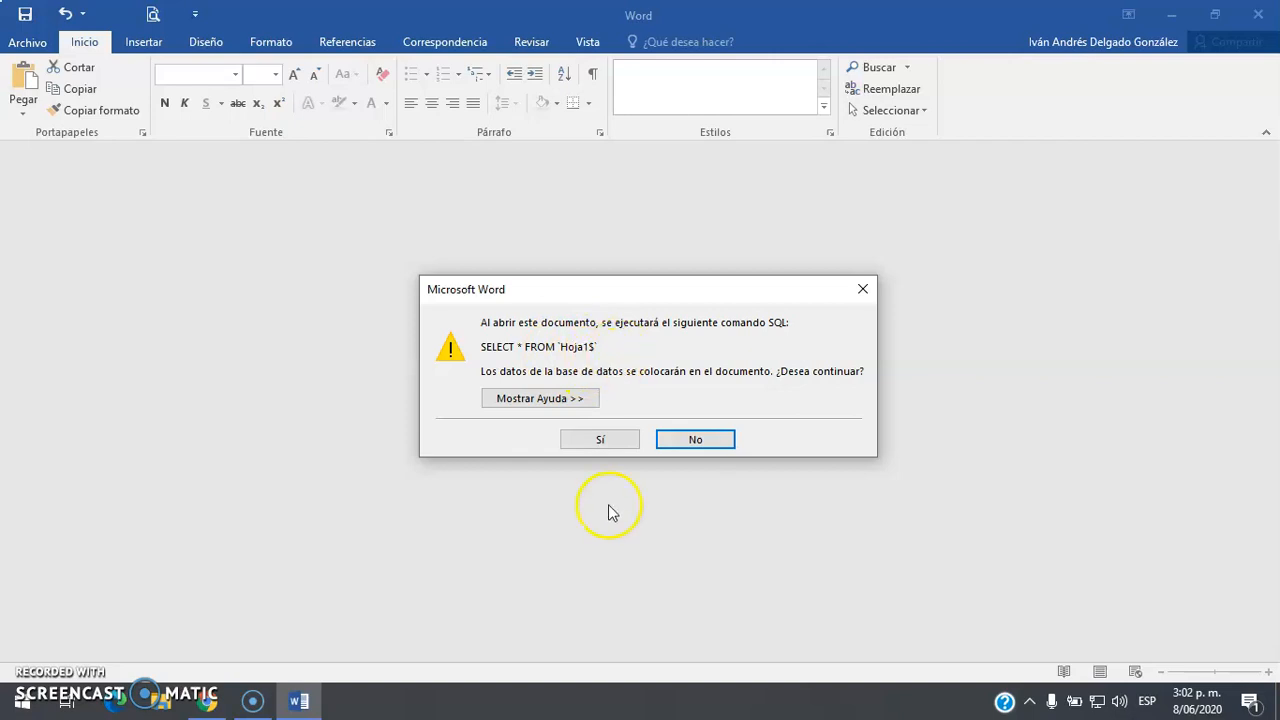
Load the Hoja1$ spreadsheet data, enable content, and preview the merged certificate's ID and score
left_click(604, 442)
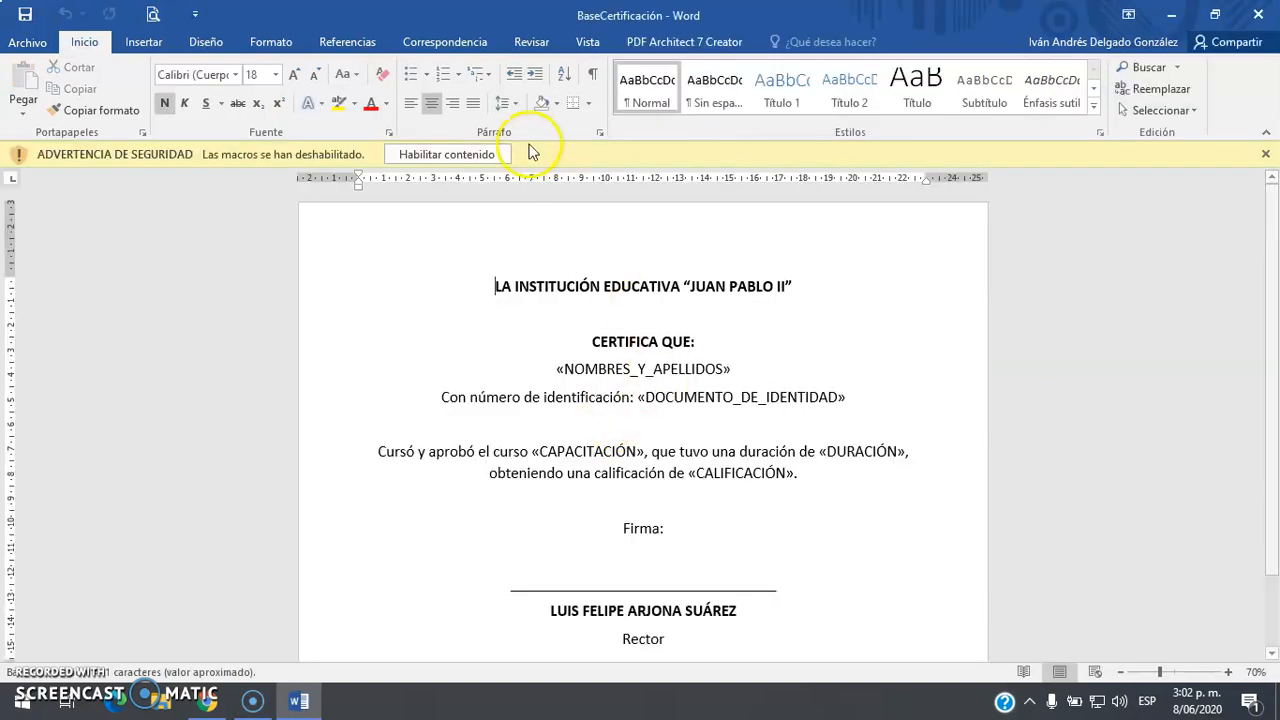
left_click(457, 154)
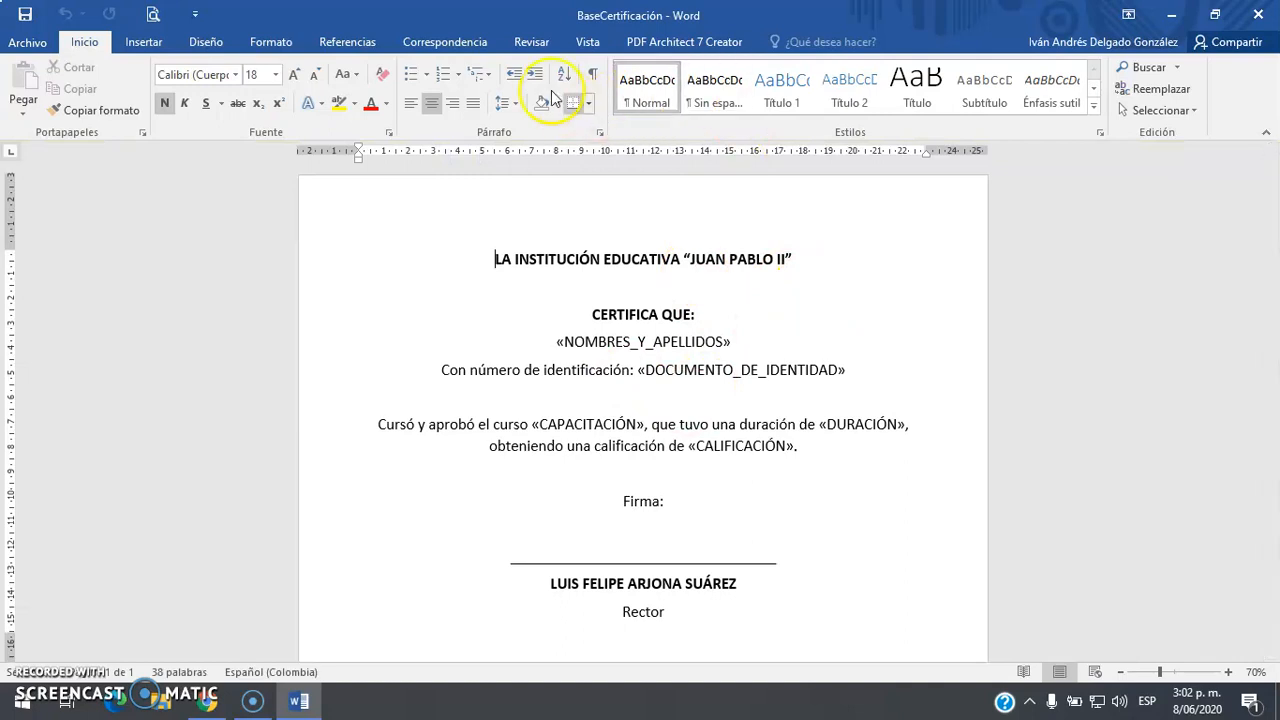
left_click(438, 42)
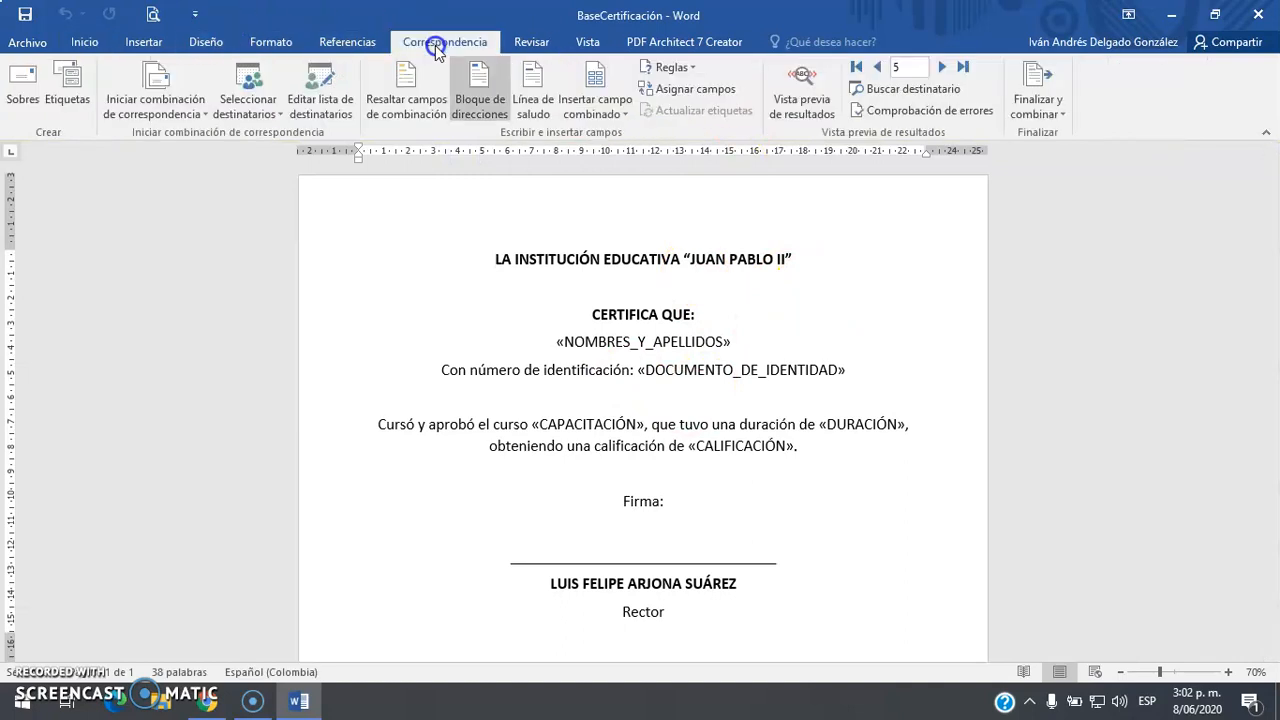
left_click(814, 104)
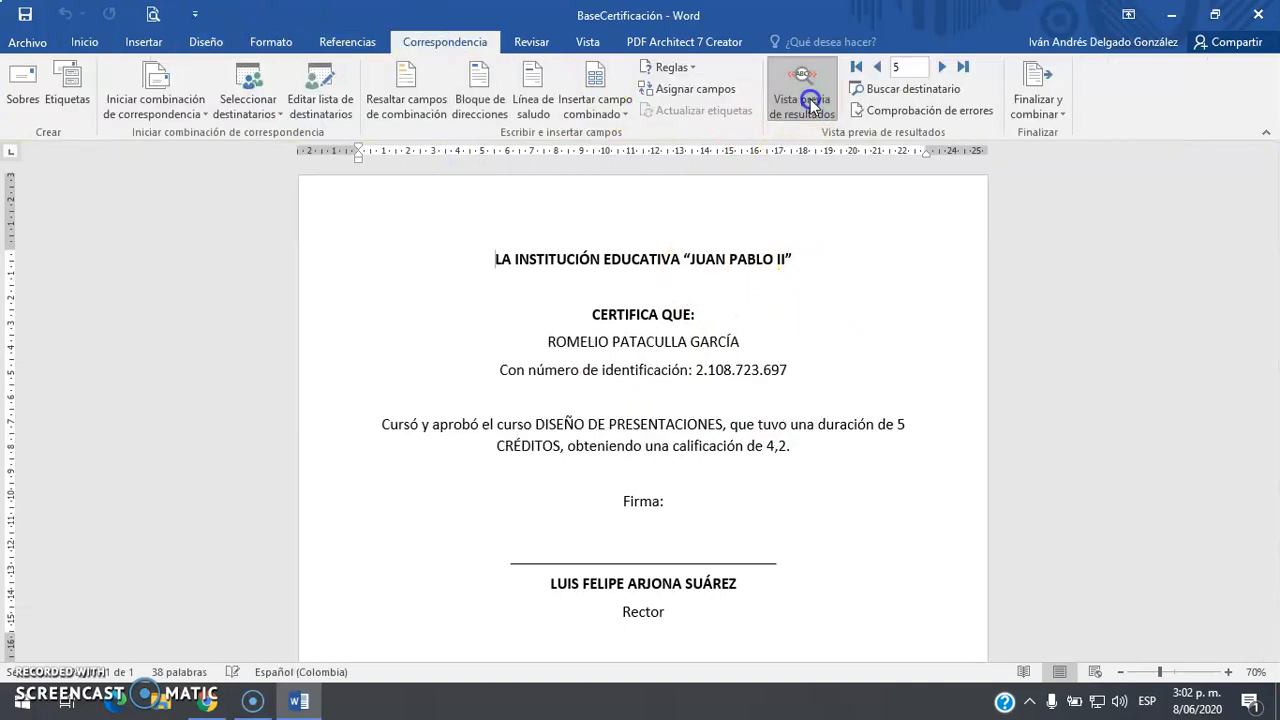
double_click(700, 361)
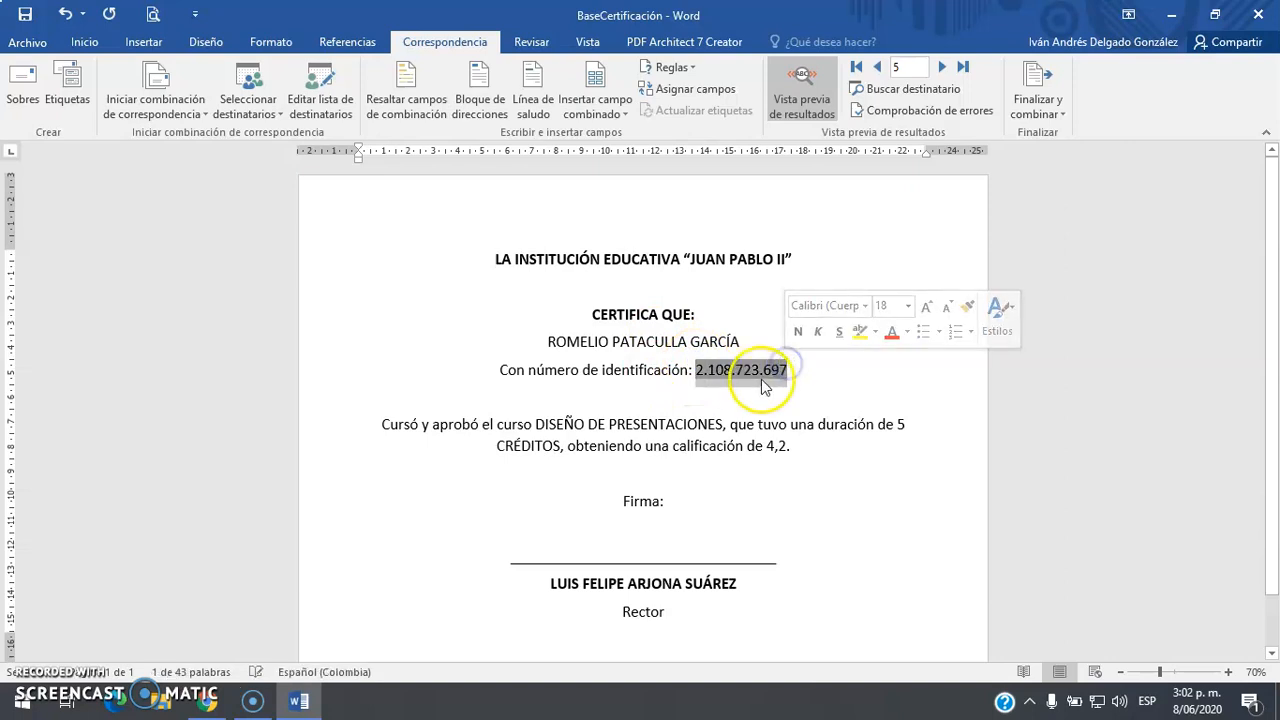
double_click(777, 446)
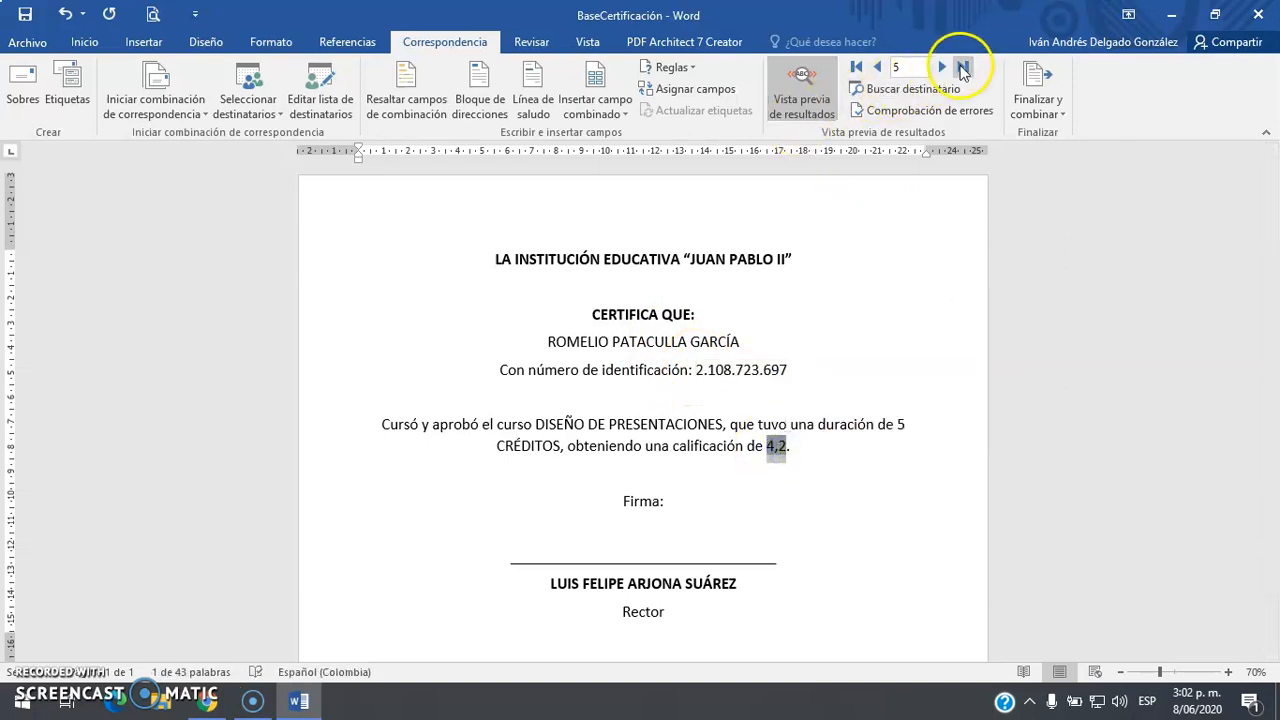
Browse from the last record back to the first, then bring up the Finalizar y combinar options
left_click(944, 67)
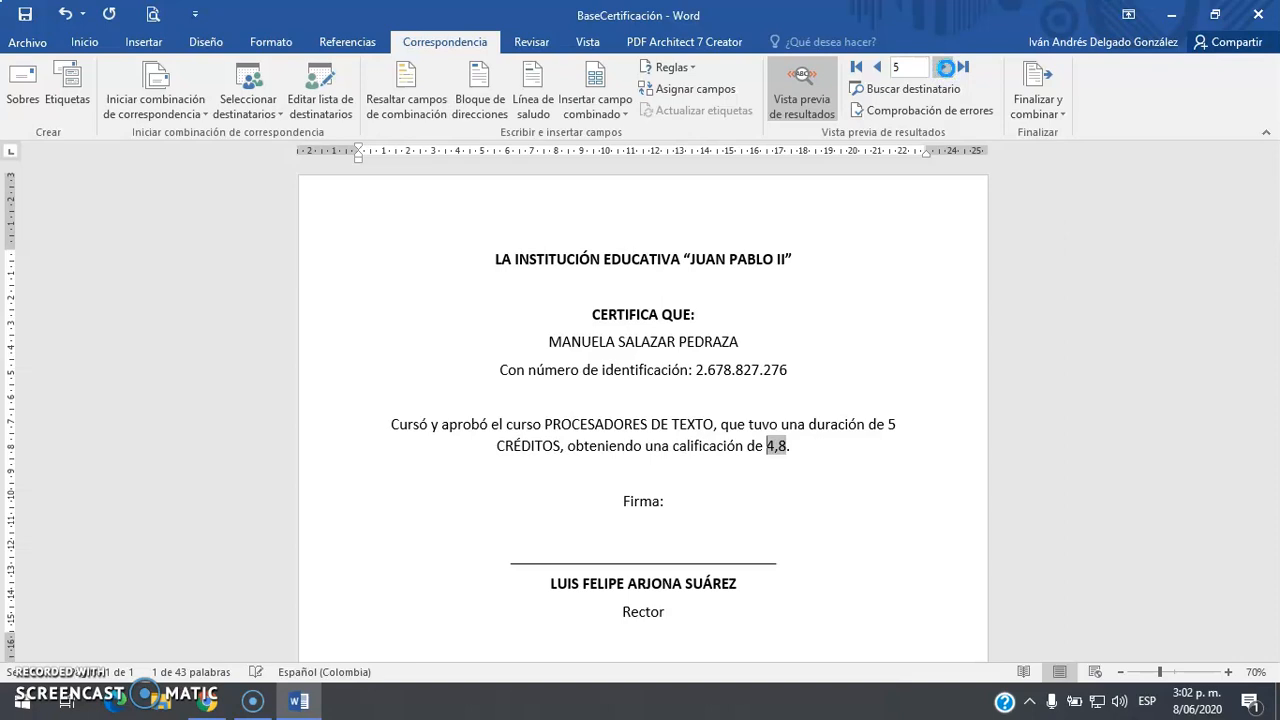
left_click(944, 66)
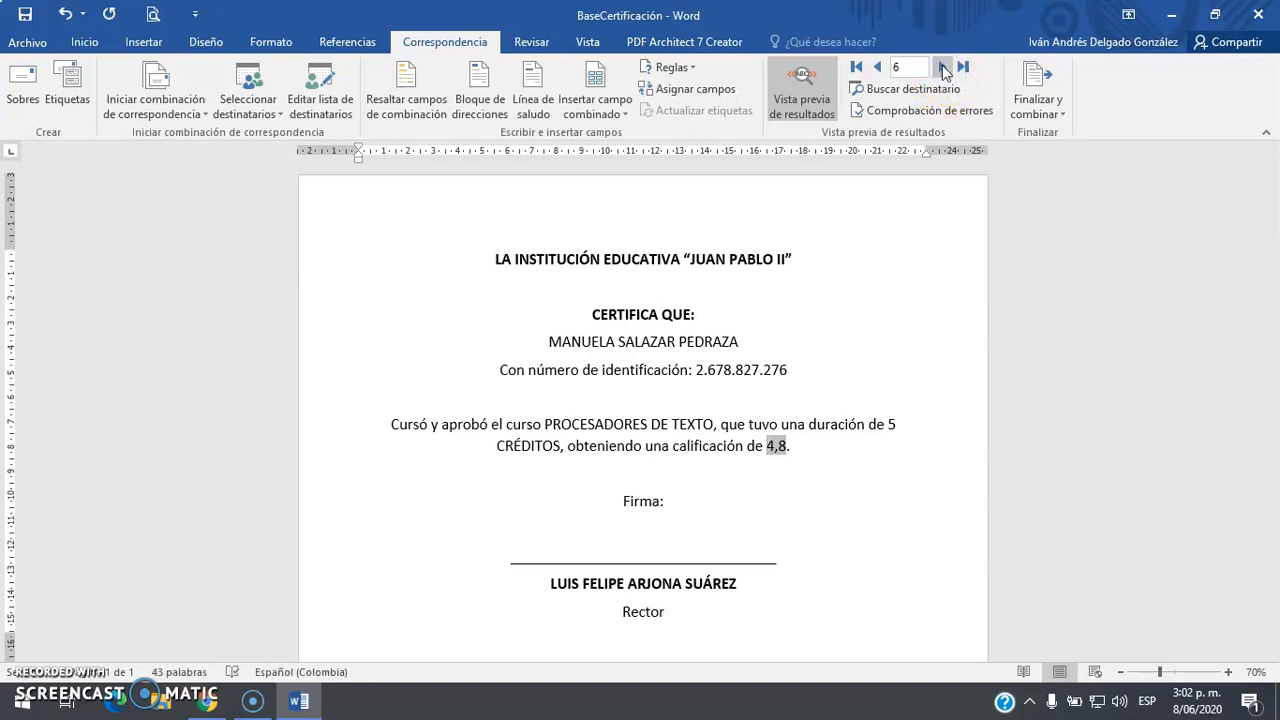
left_click(879, 67)
left_click(879, 67)
left_click(879, 67)
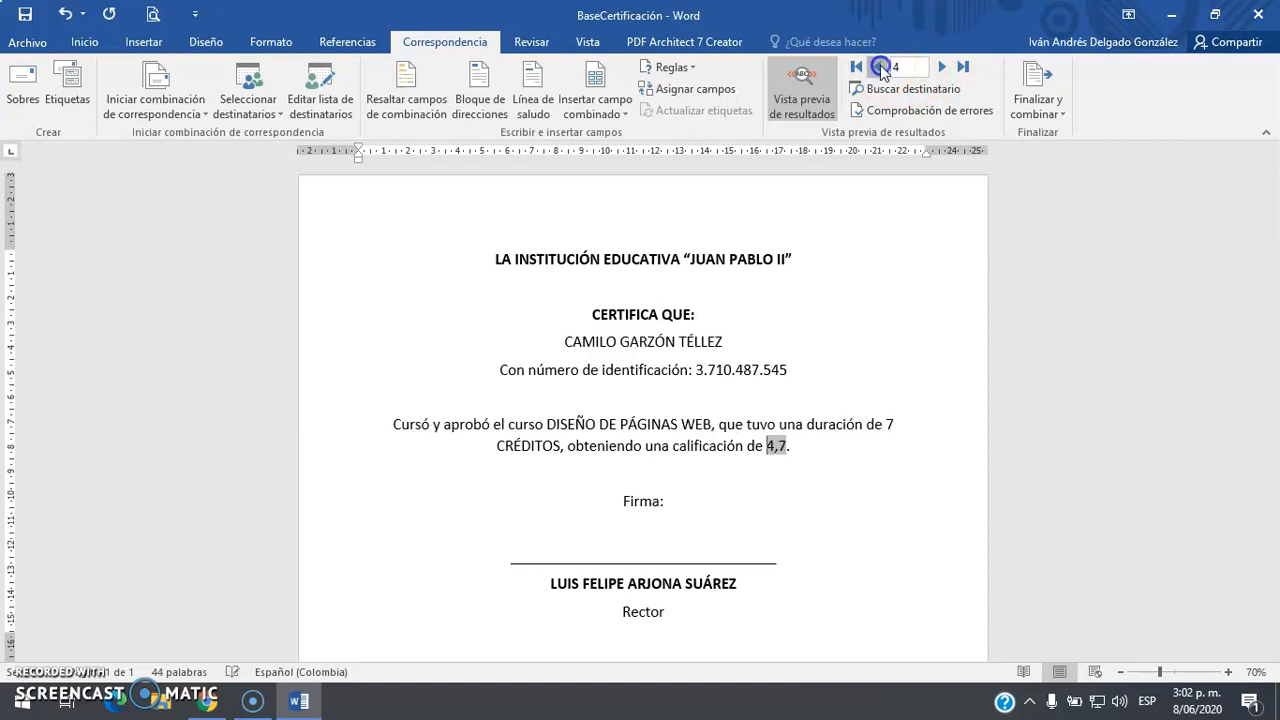
left_click(880, 67)
left_click(880, 67)
left_click(865, 480)
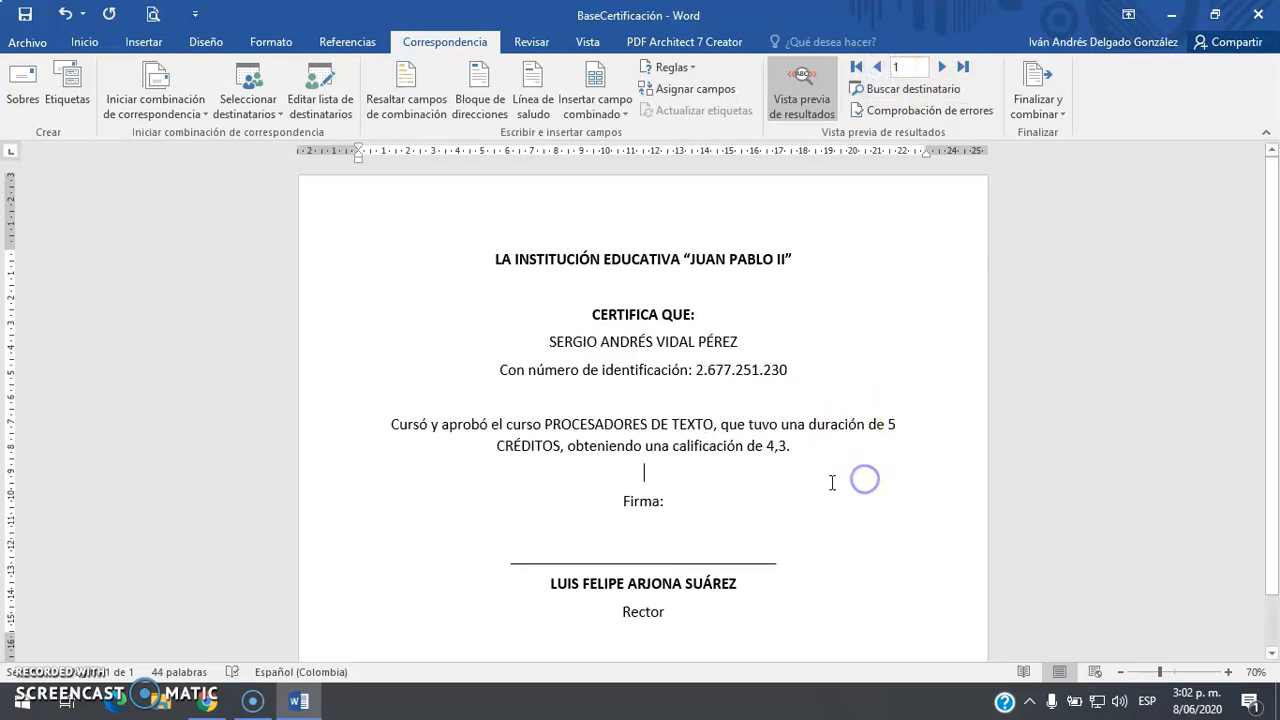
scroll(825, 480, "down", 2)
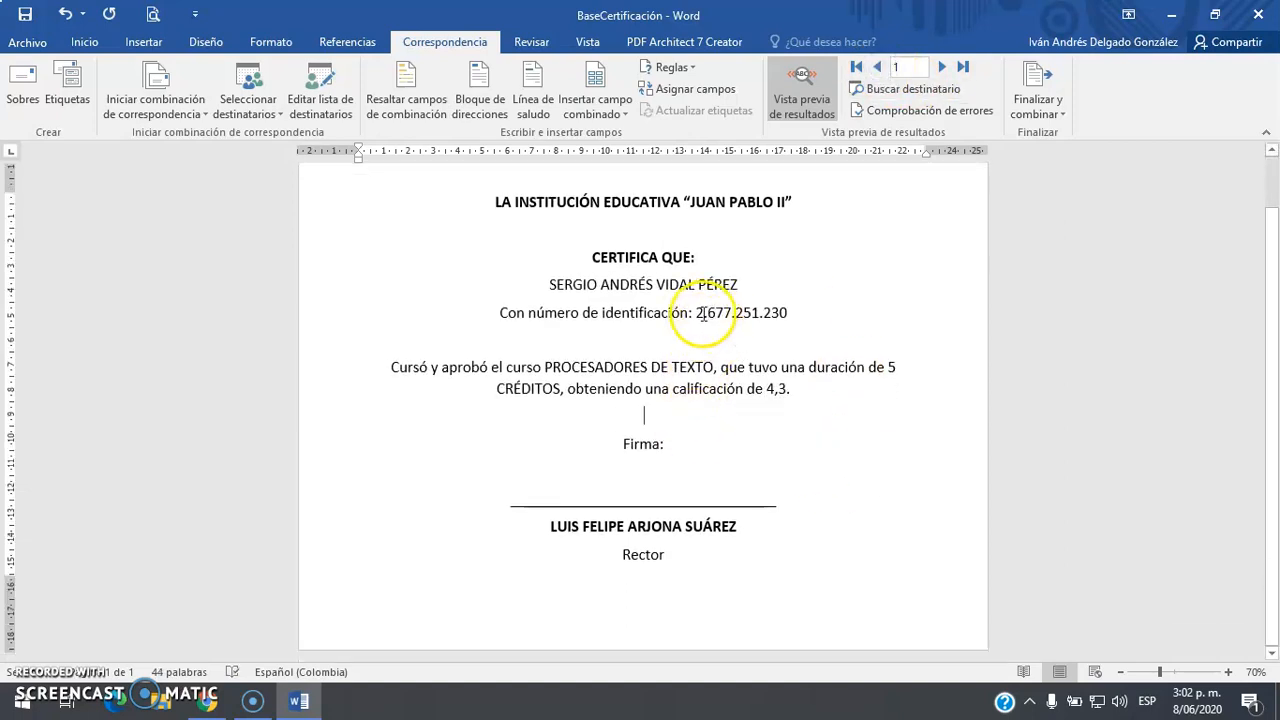
scroll(805, 400, "up", 1)
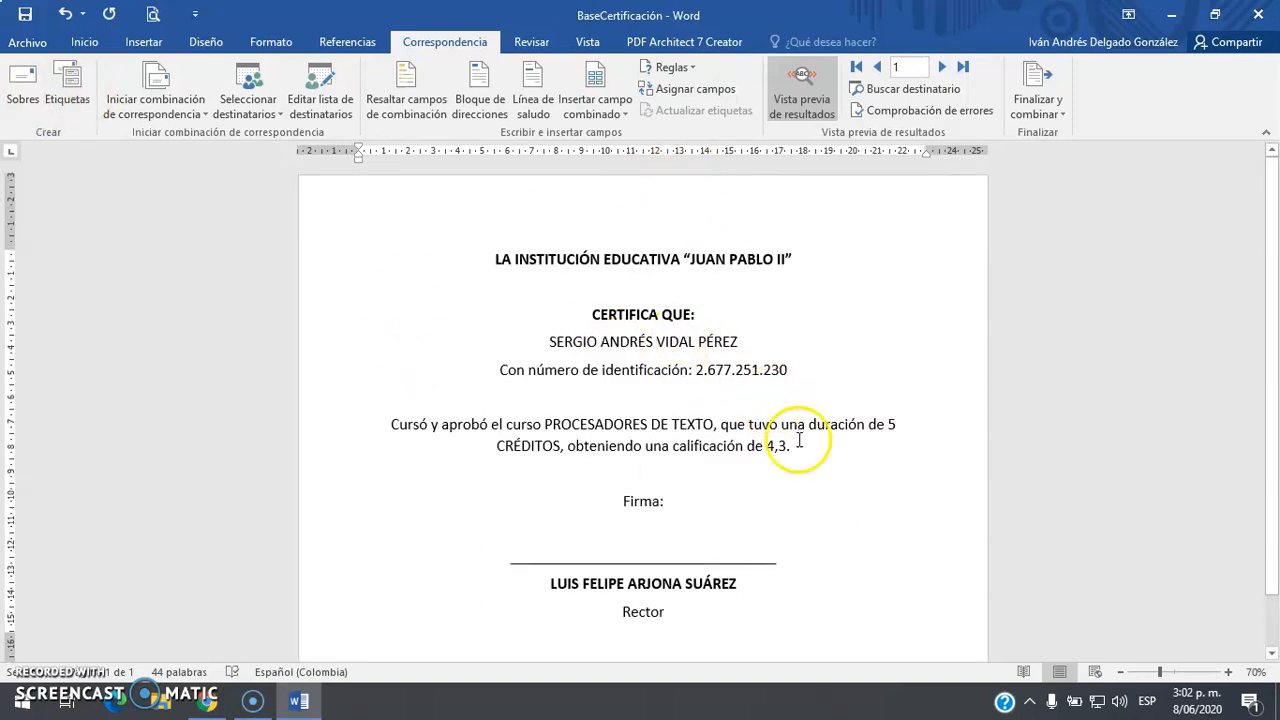
left_click(1025, 105)
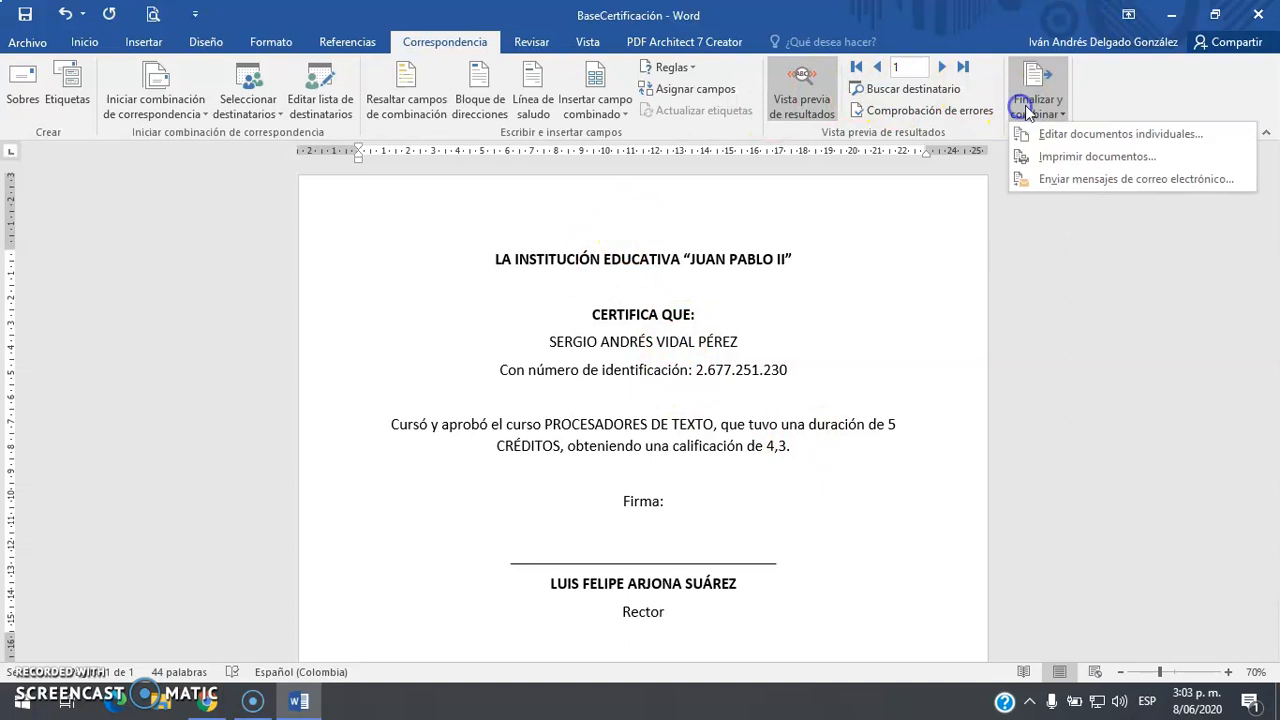
left_click(1080, 140)
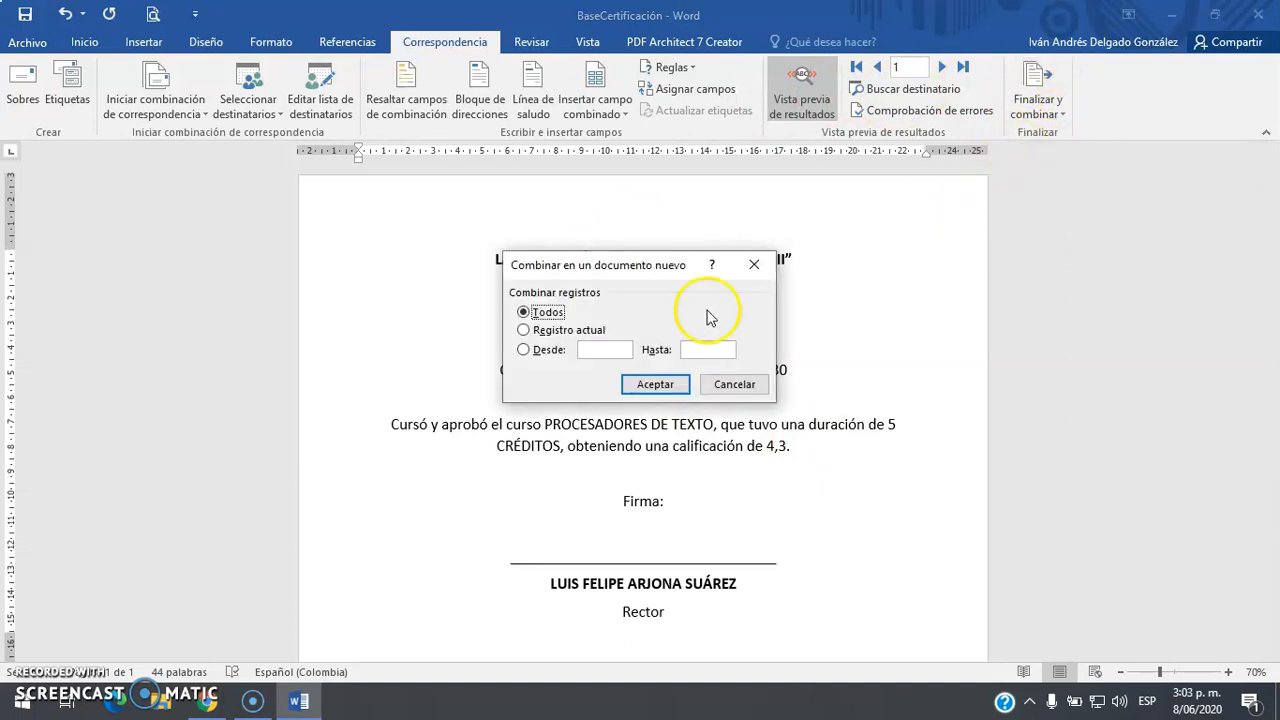
left_click(656, 384)
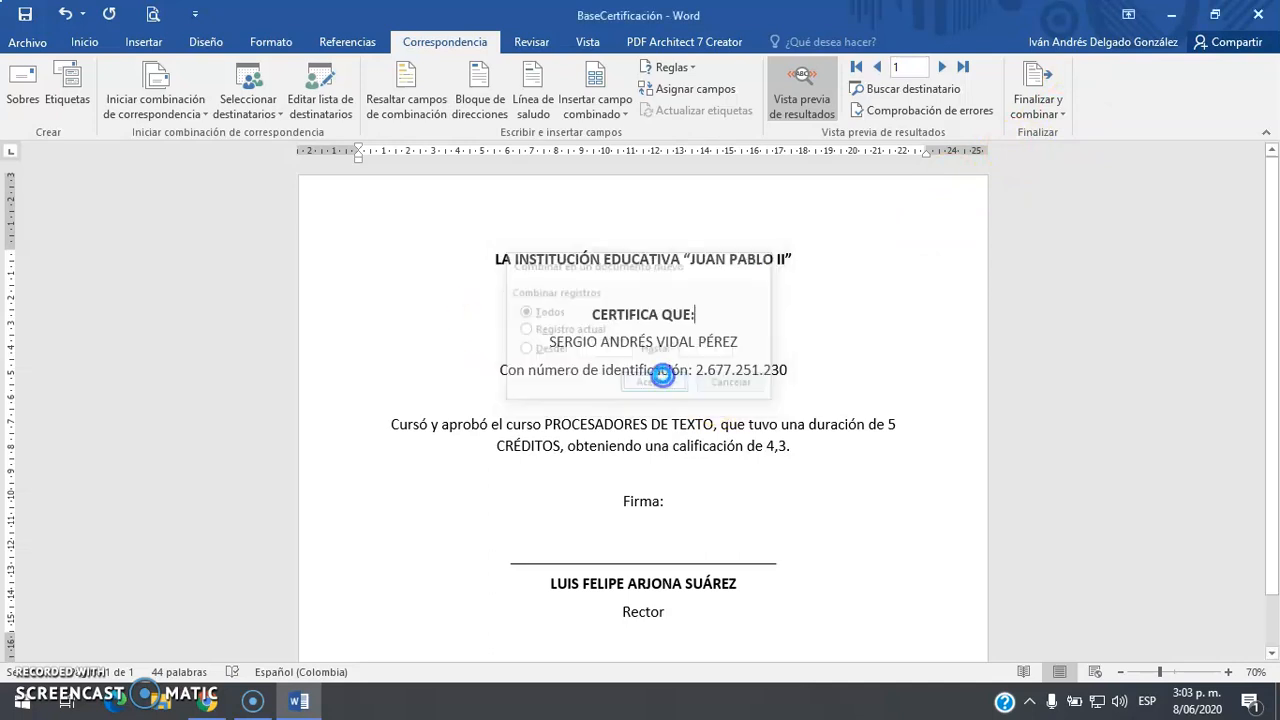
scroll(775, 335, "down", 3)
scroll(780, 341, "up", 3)
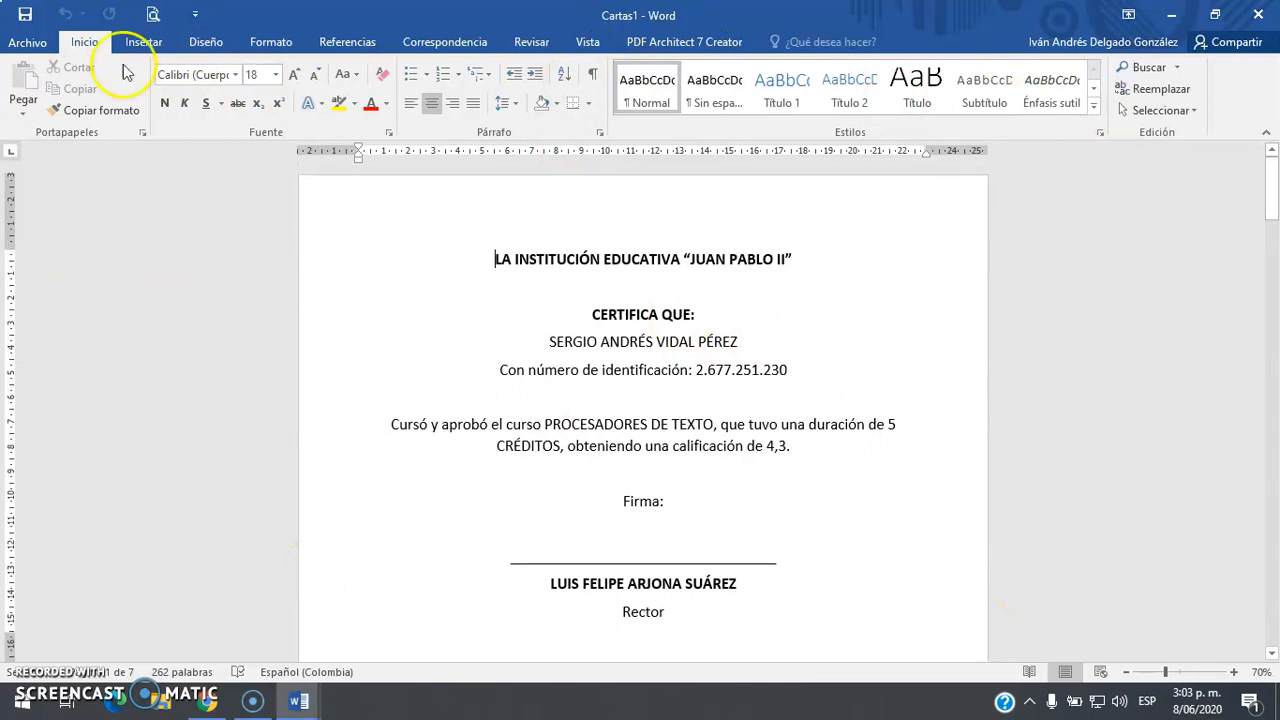
scroll(935, 489, "down", 12)
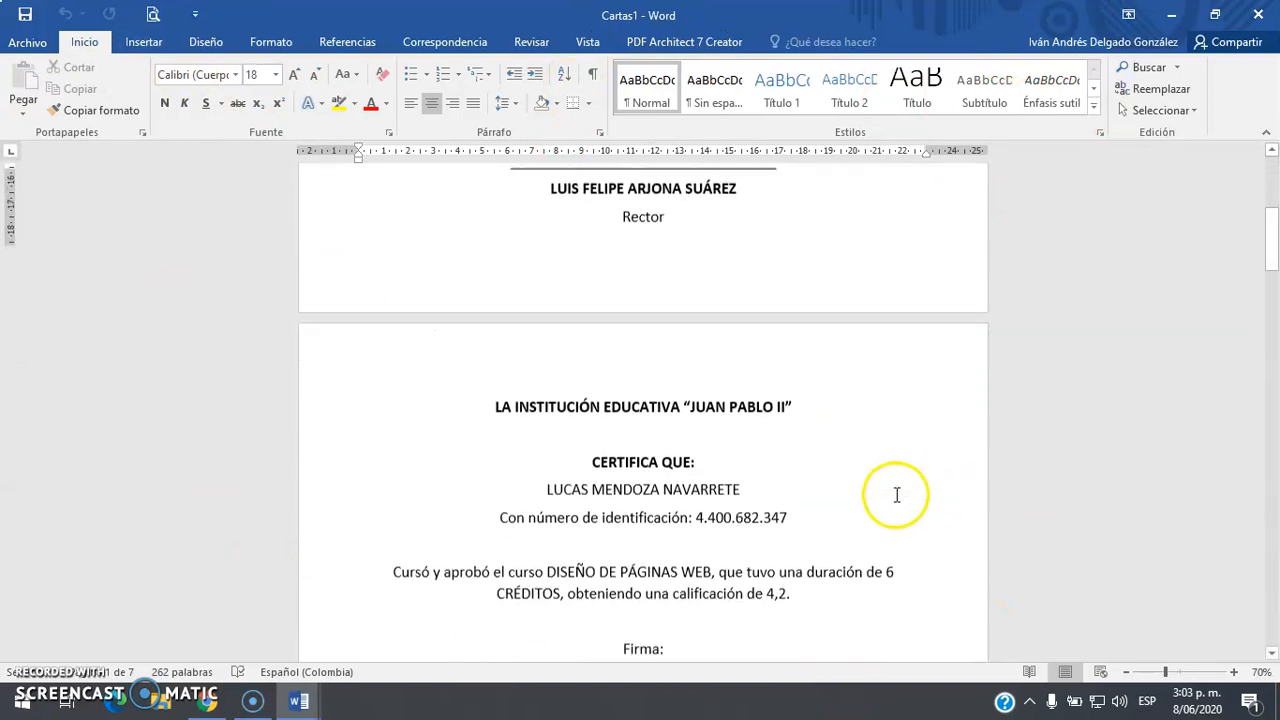
scroll(872, 500, "down", 12)
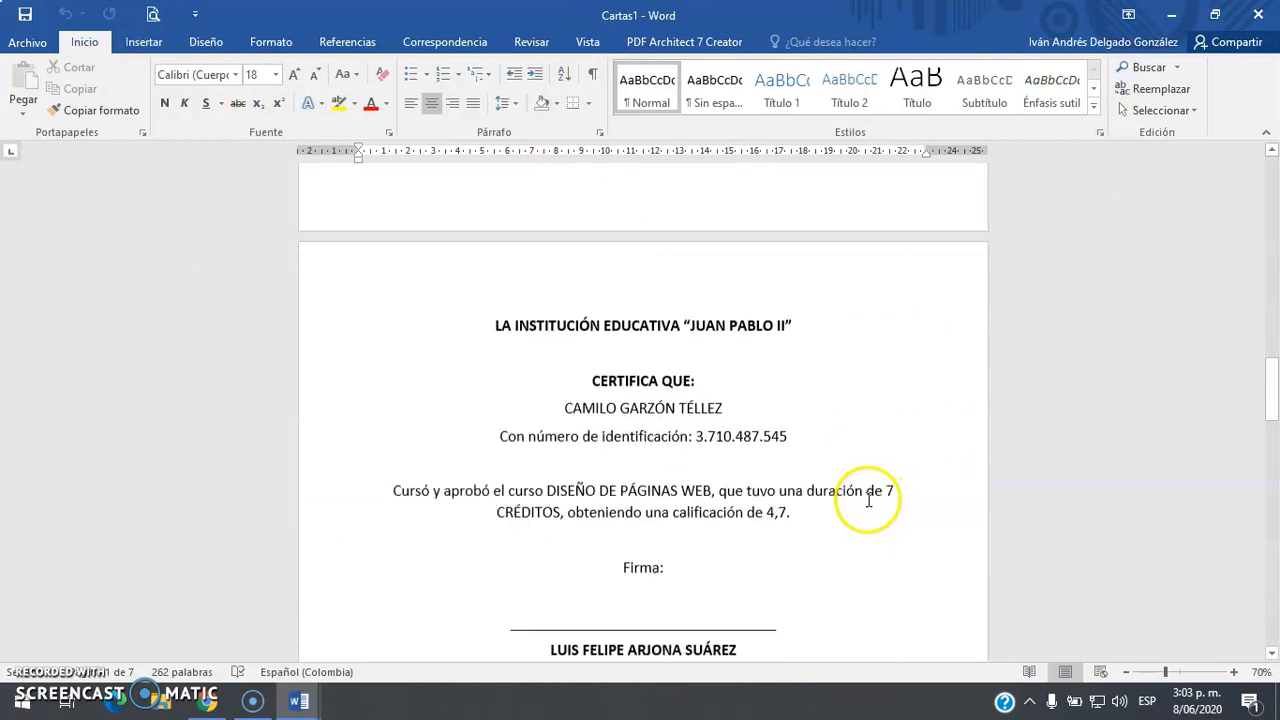
scroll(853, 511, "down", 12)
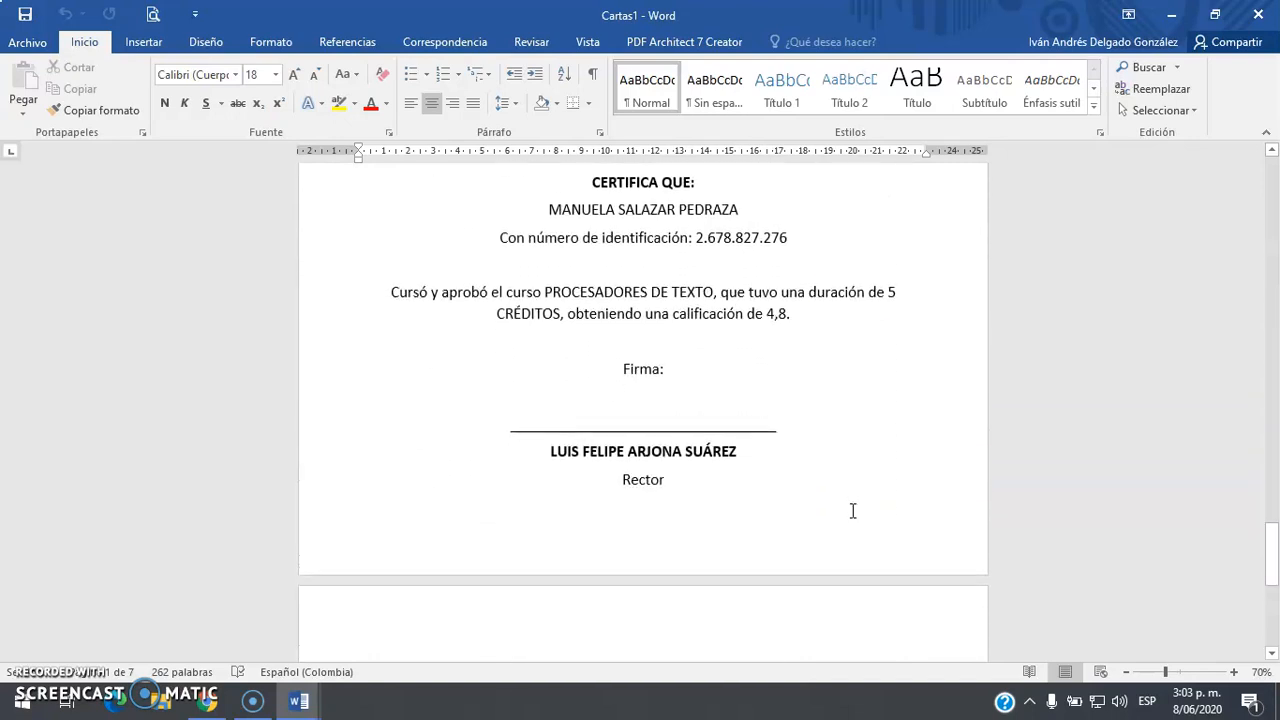
scroll(853, 511, "up", 4)
left_click(694, 364)
scroll(695, 362, "up", 3)
scroll(751, 406, "up", 5)
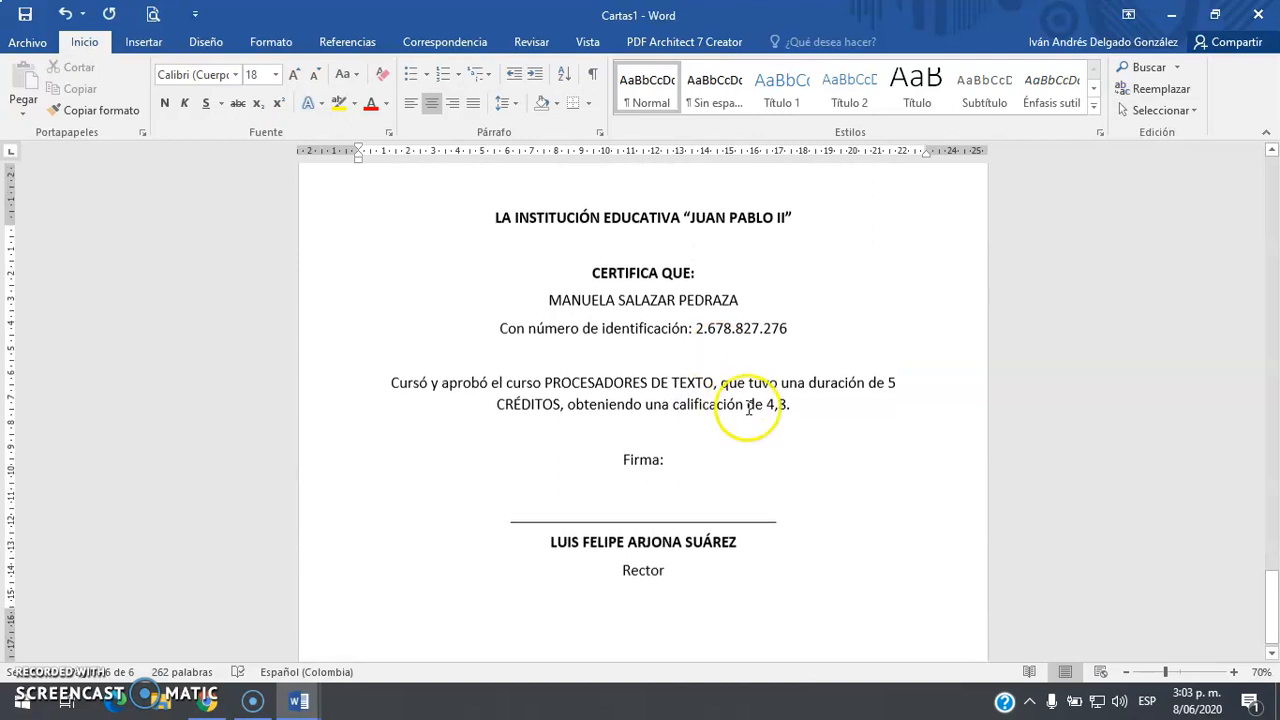
scroll(888, 499, "down", 4)
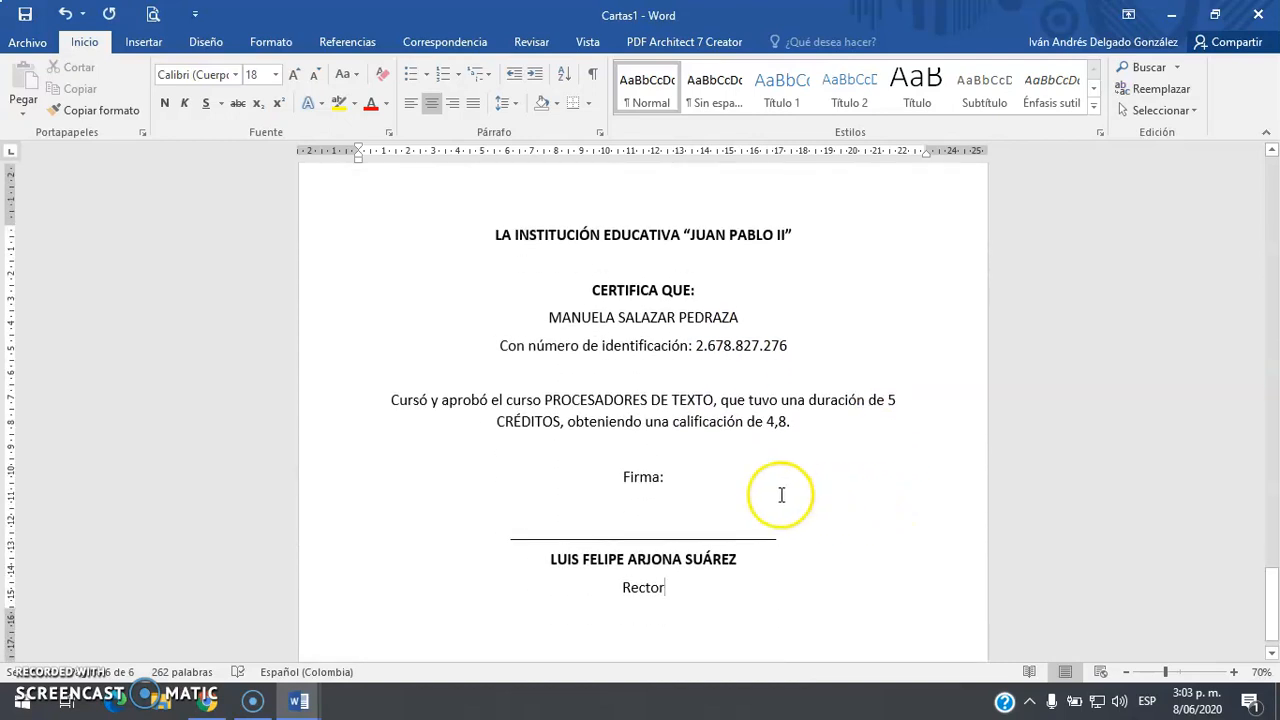
scroll(781, 495, "up", 3)
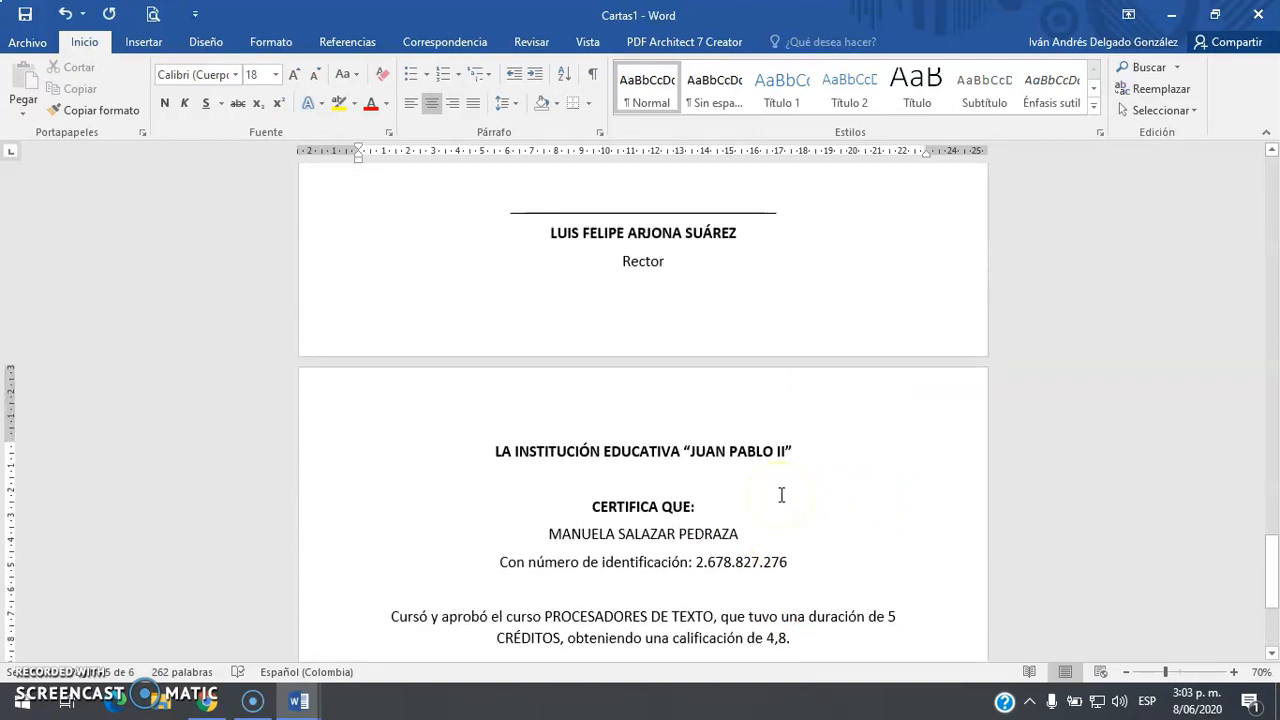
scroll(783, 494, "up", 3)
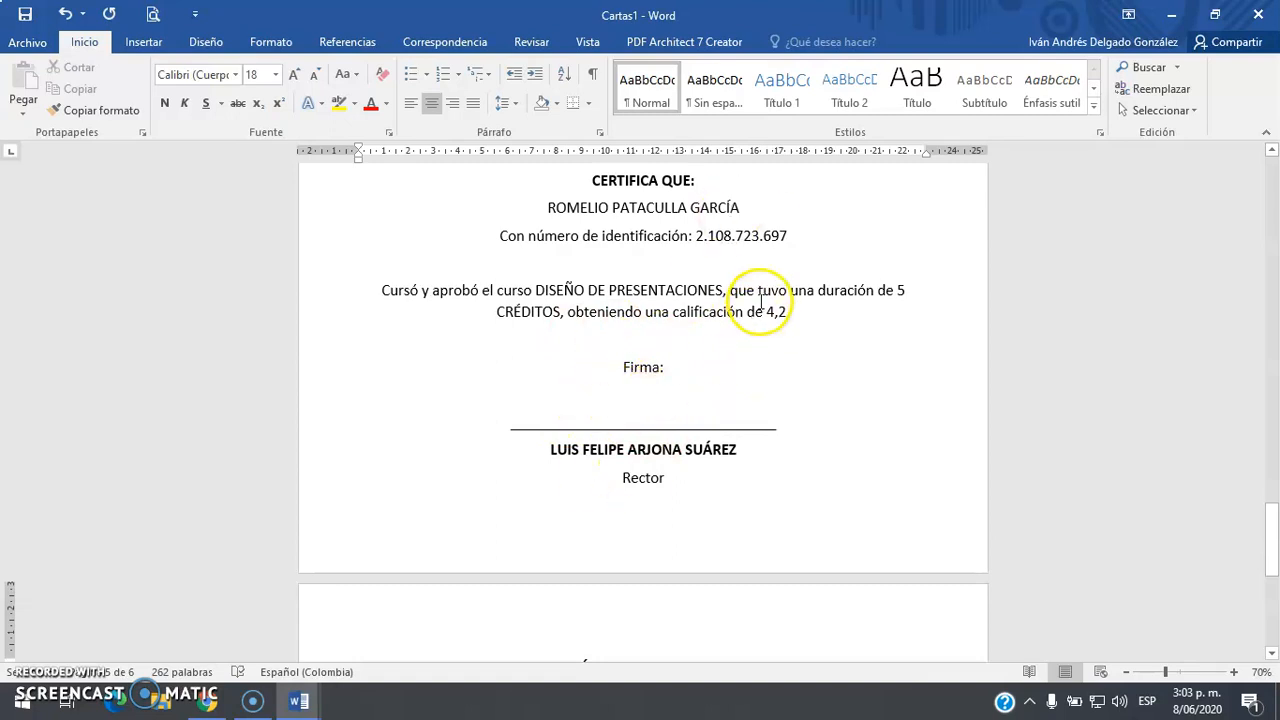
scroll(755, 340, "down", 6)
scroll(749, 374, "up", 3)
scroll(749, 374, "up", 15)
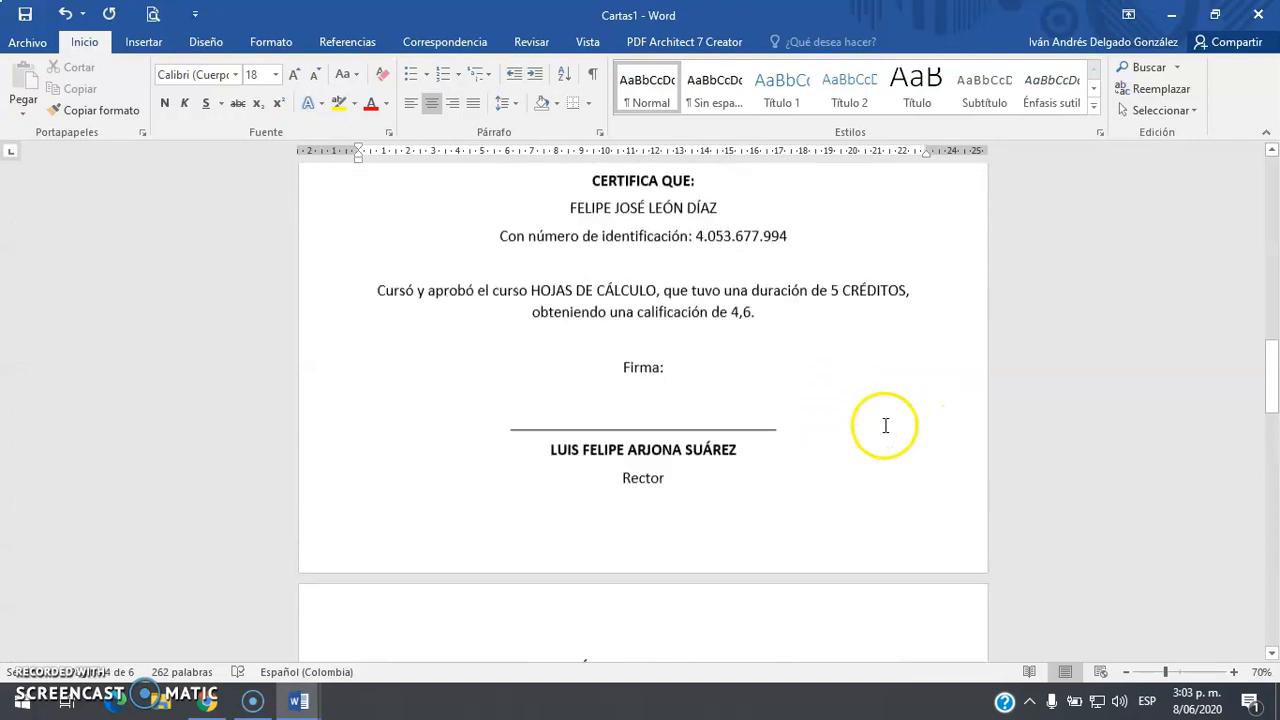
scroll(885, 425, "down", 3)
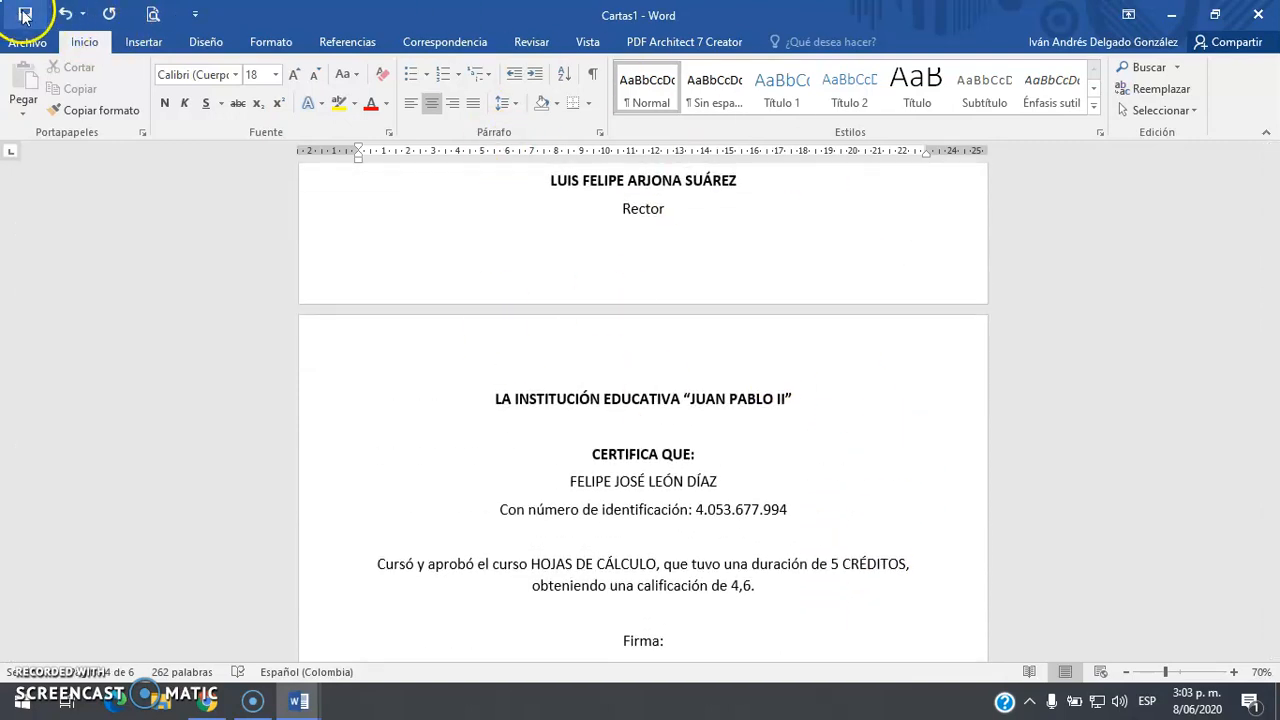
Save the merged document to the Escritorio as CertificaciónImprimir
key("ctrl+s")
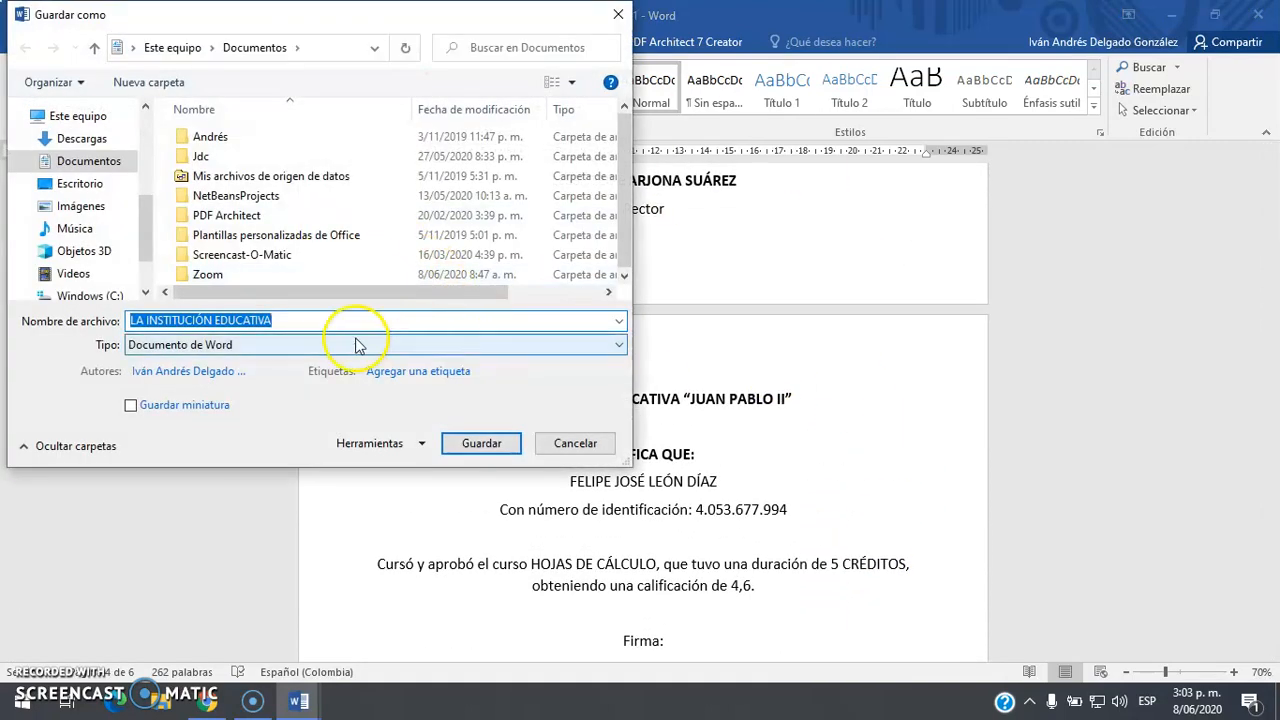
left_click(77, 184)
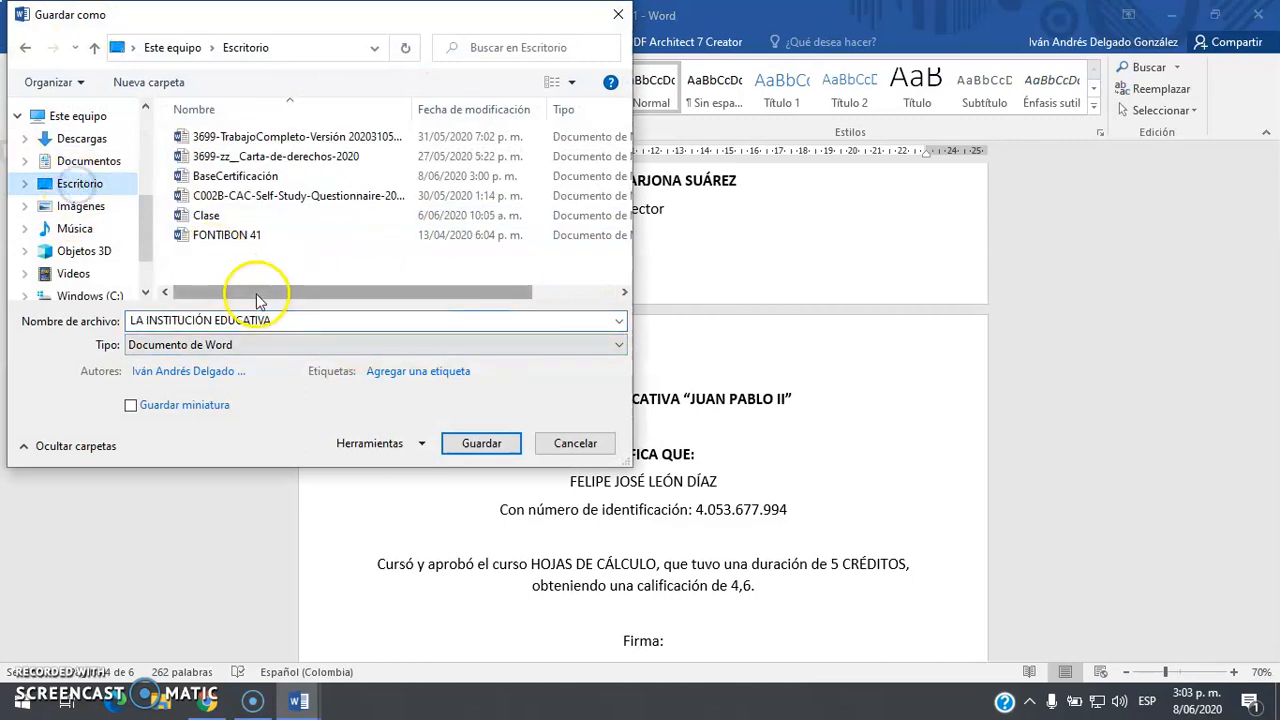
left_click(300, 320)
type("CertificaciónImprim")
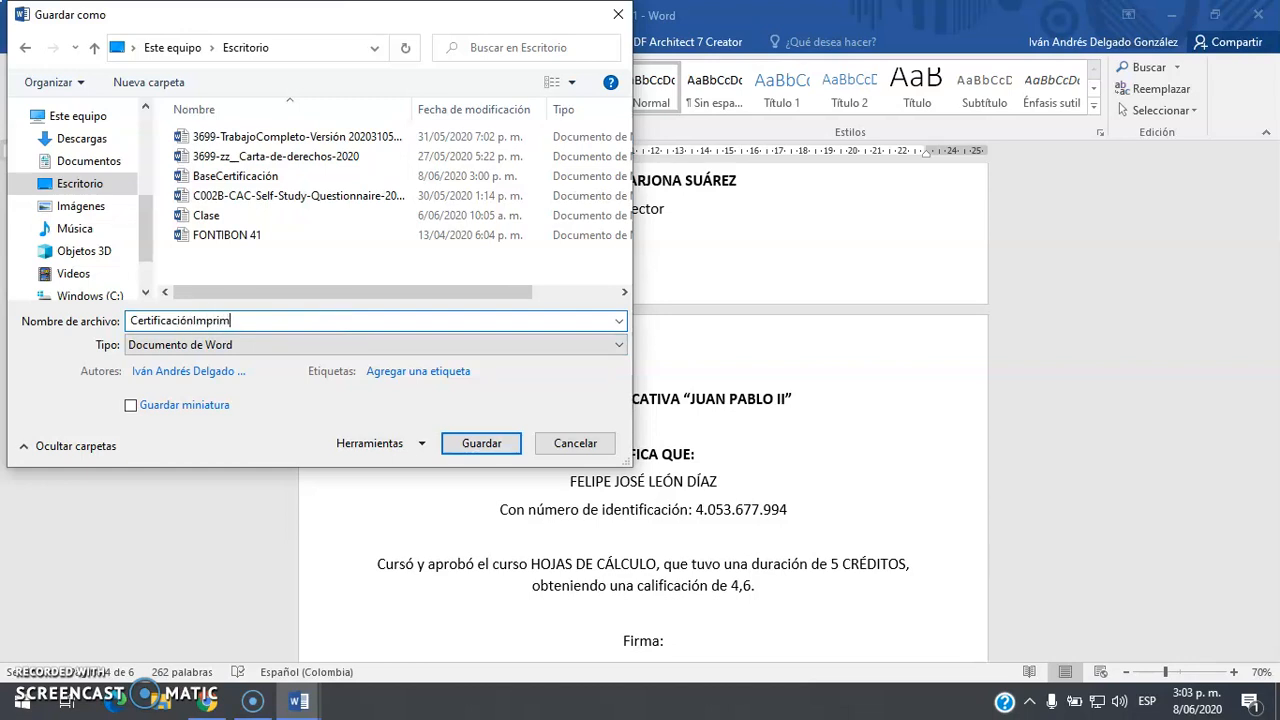
type("ir")
key("Return")
Close the saved CertificaciónImprimir document to return to BaseCertificación
scroll(702, 428, "up", 5)
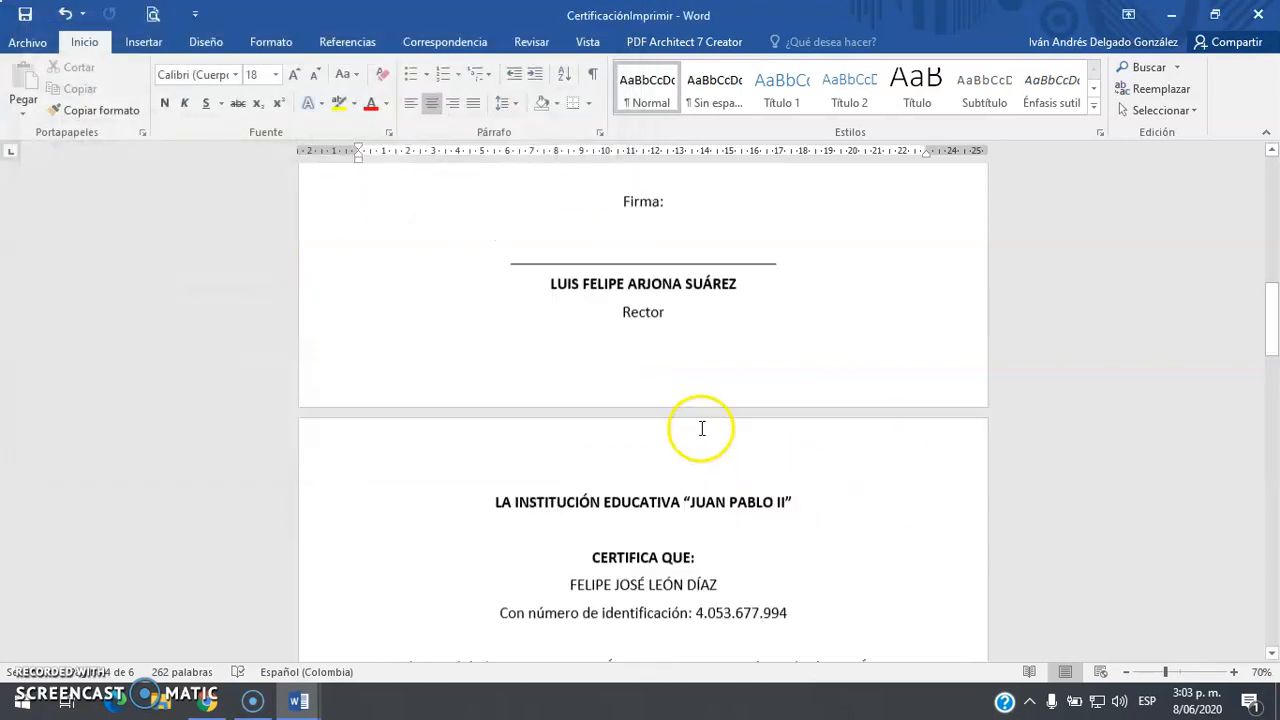
scroll(623, 243, "up", 1)
left_click(716, 238)
scroll(839, 184, "up", 3)
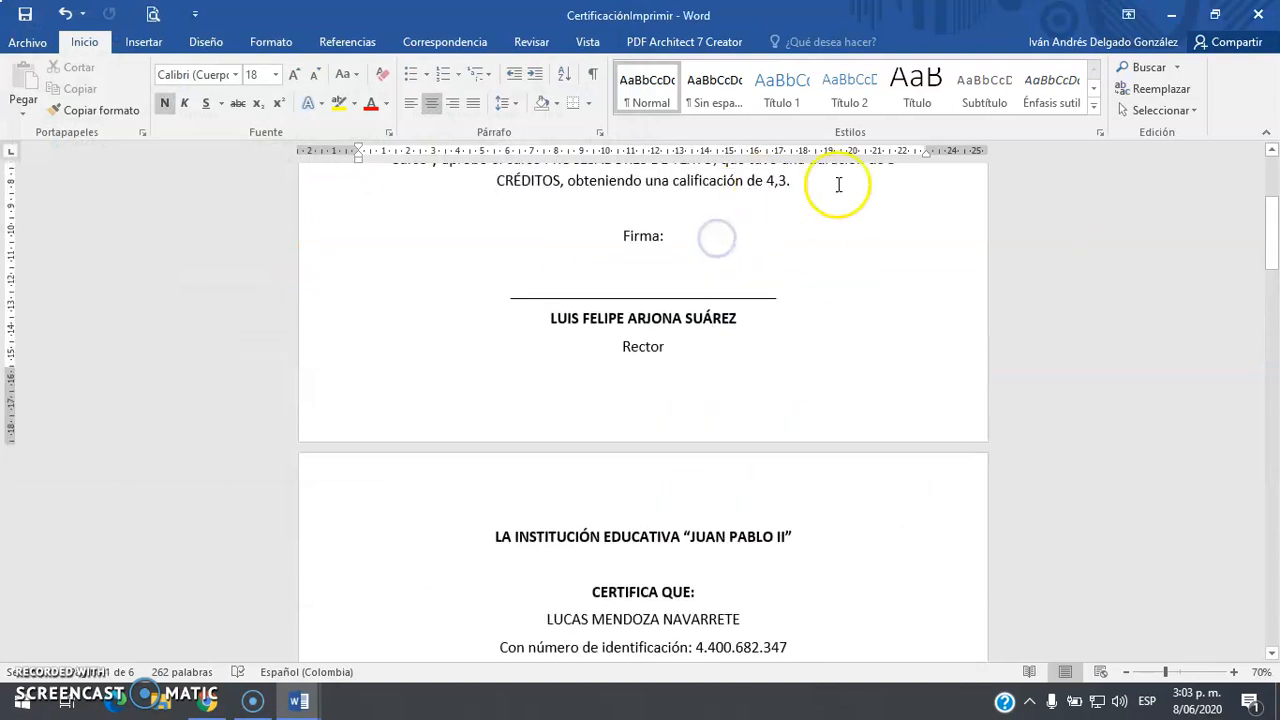
left_click(1257, 14)
left_click(621, 312)
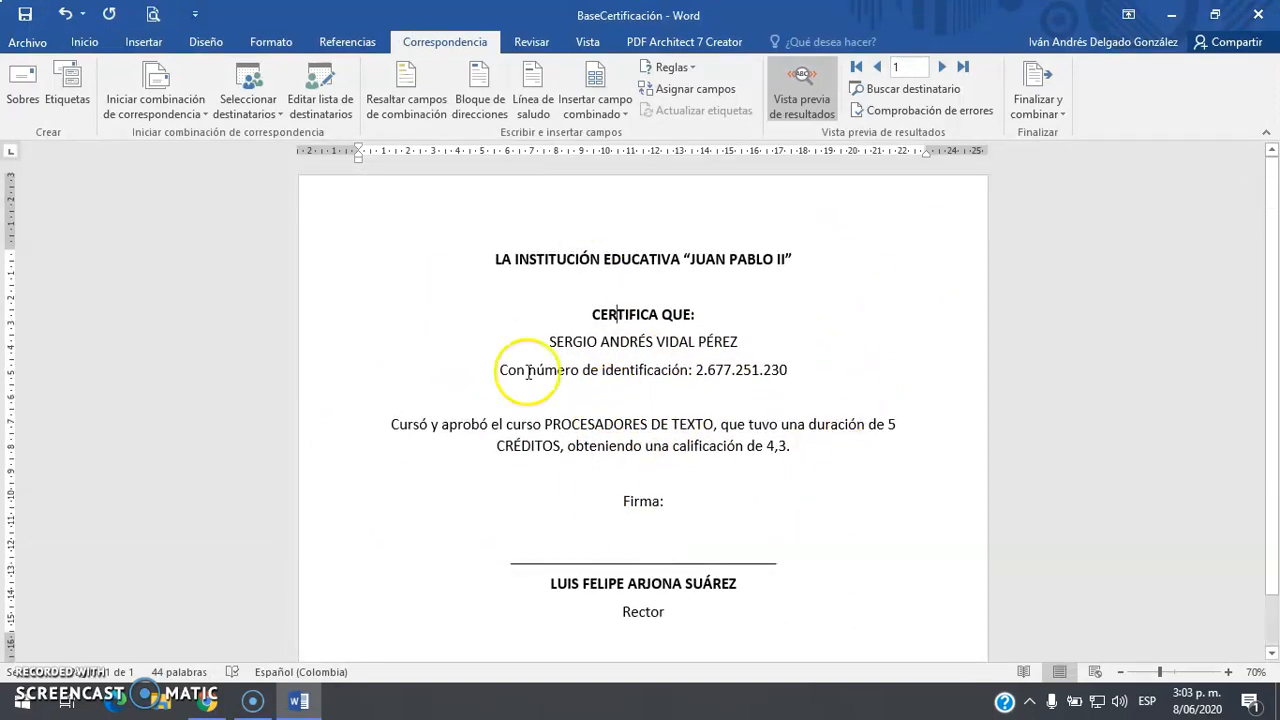
Merge all records into a new document, Cartas2, via Editar documentos individuales
left_click(1040, 112)
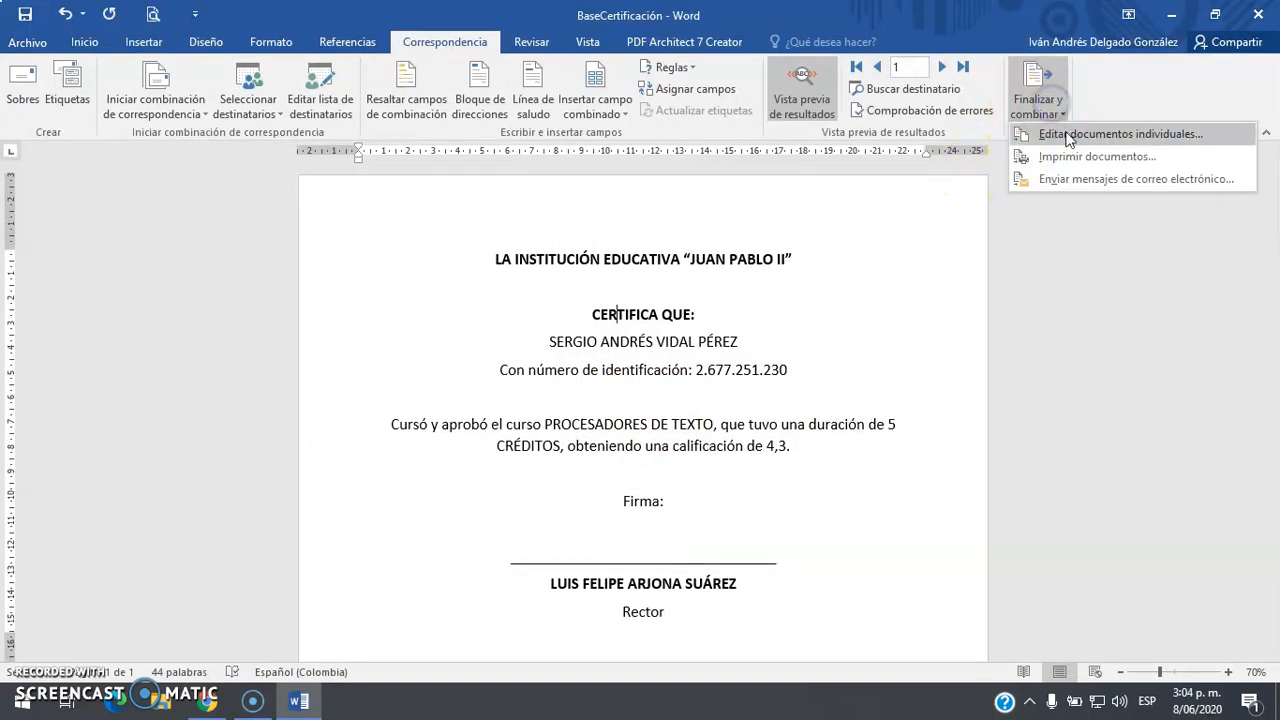
left_click(1066, 133)
left_click(653, 381)
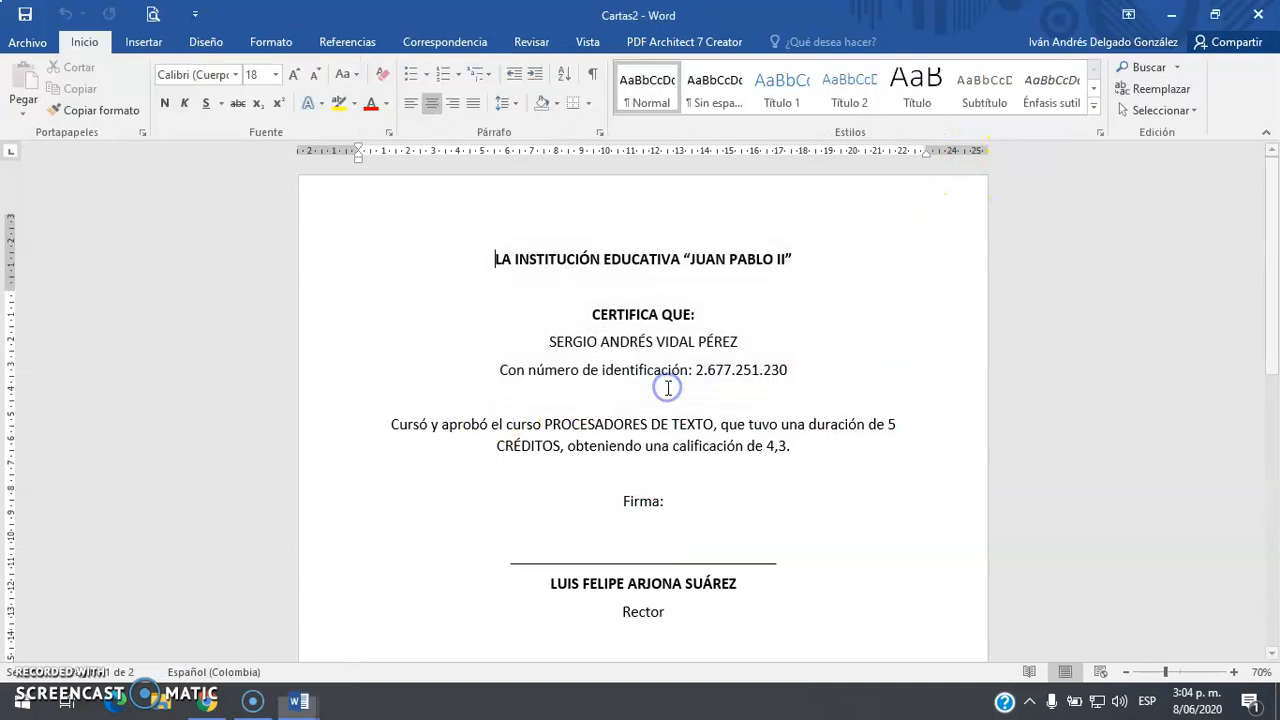
scroll(668, 388, "down", 15)
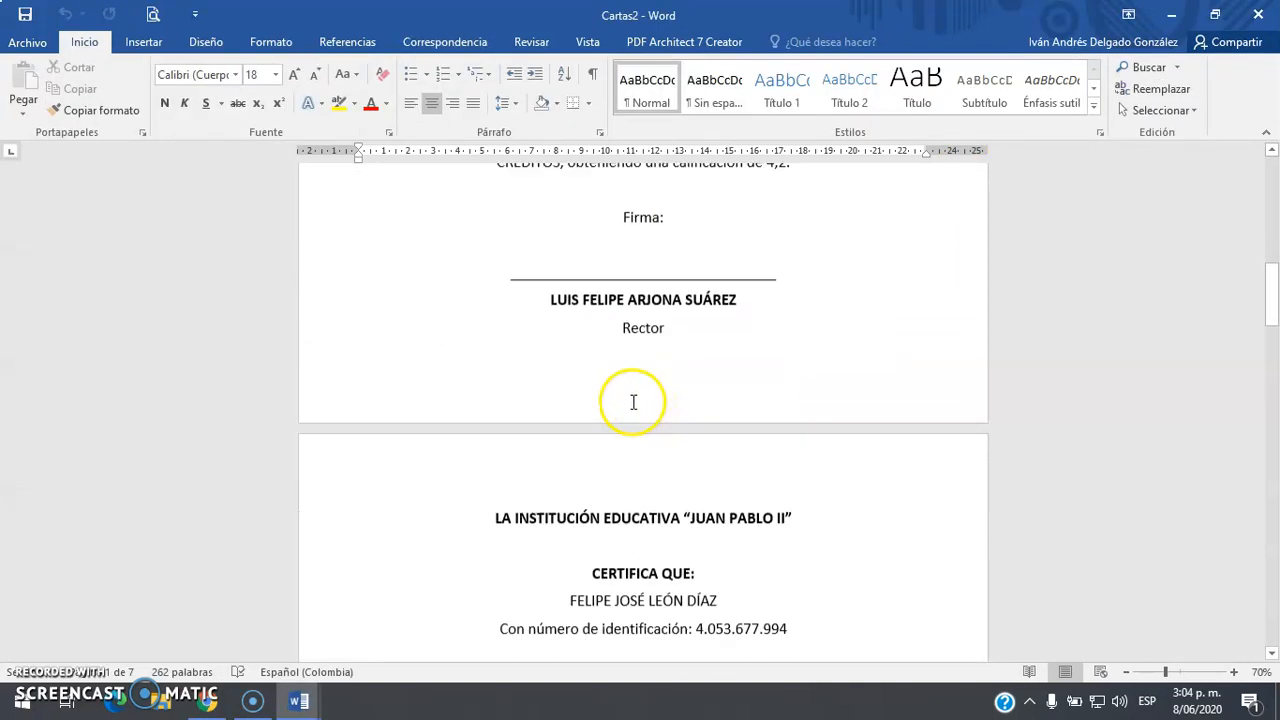
scroll(620, 410, "down", 12)
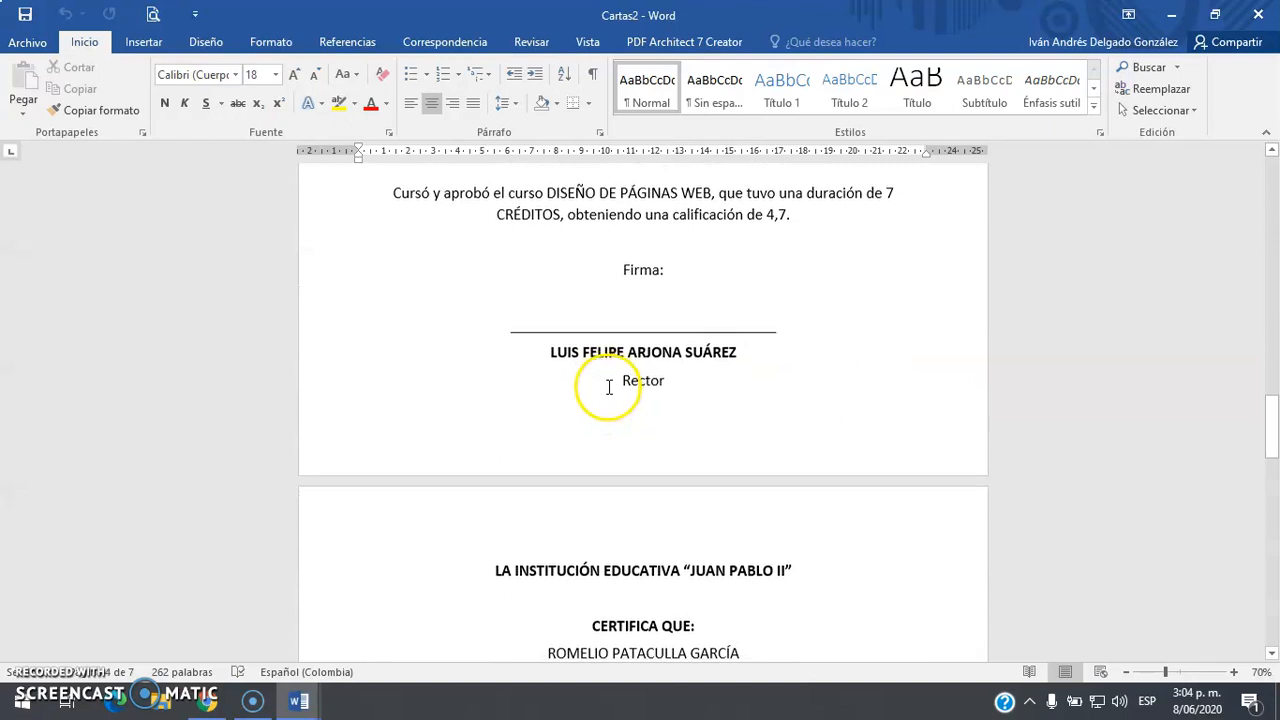
scroll(612, 387, "down", 1)
Close Cartas2 without saving, then close Word
left_click(1268, 10)
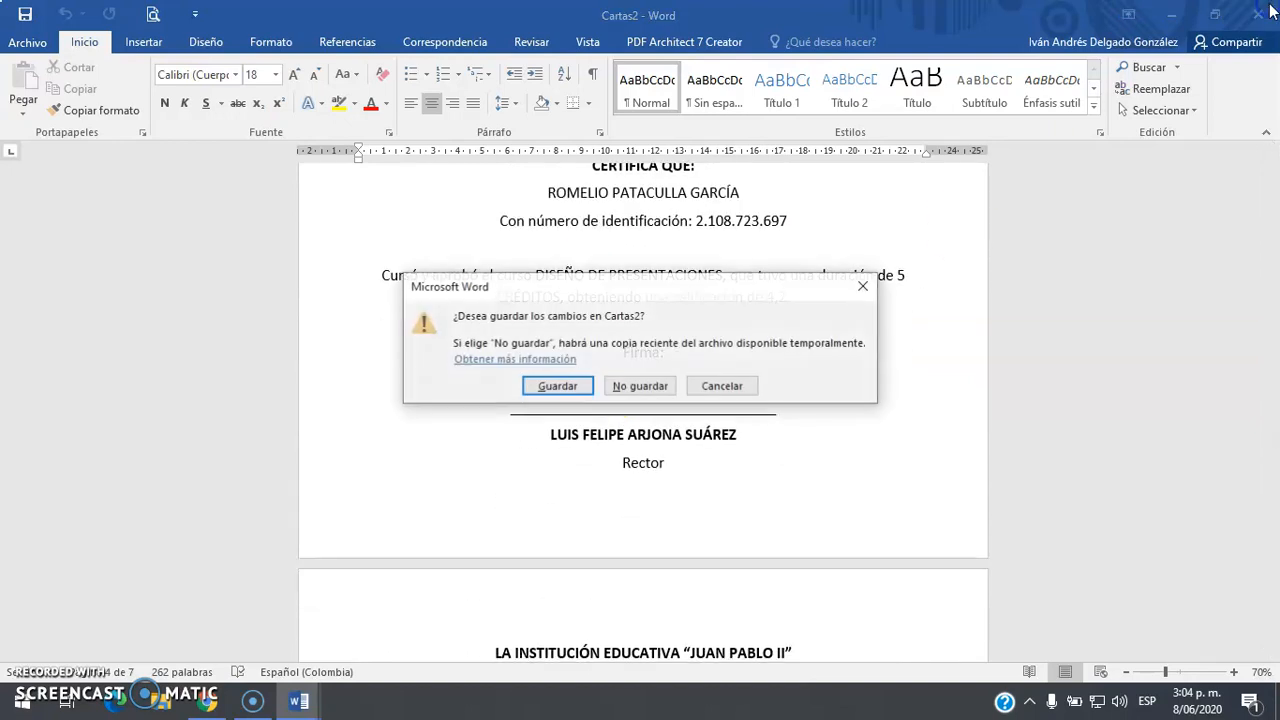
left_click(628, 382)
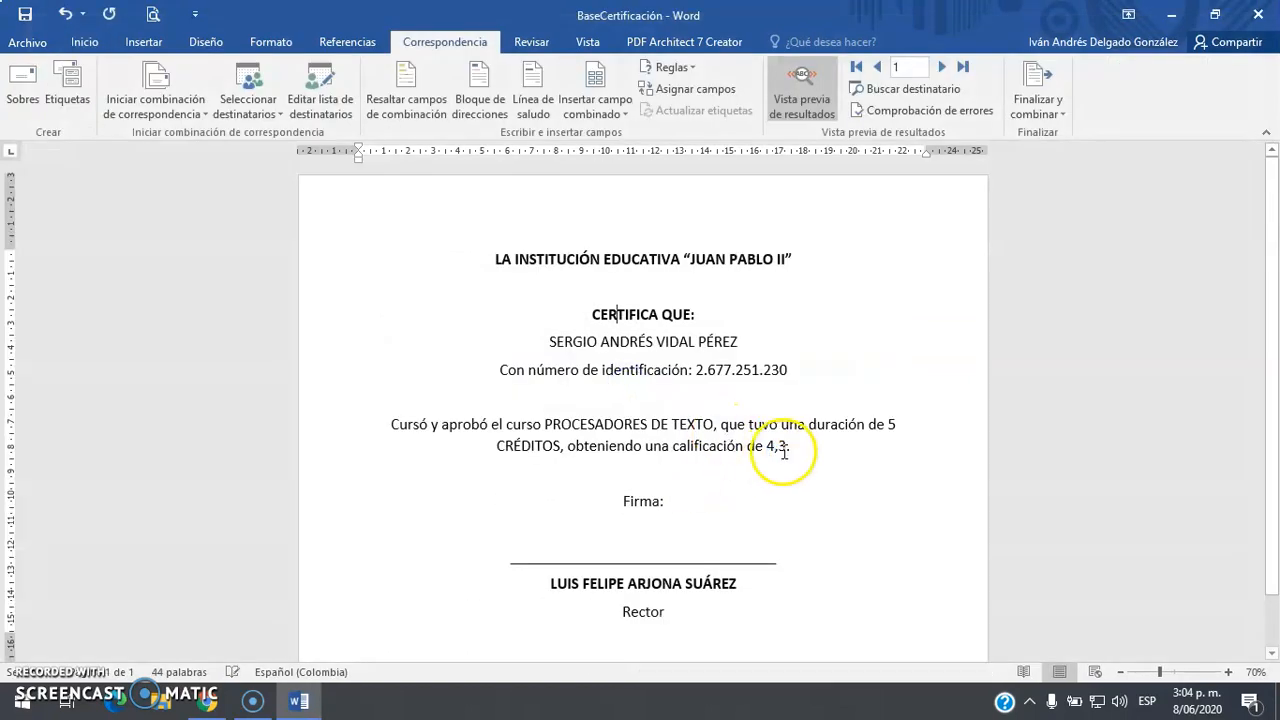
scroll(727, 409, "down", 1)
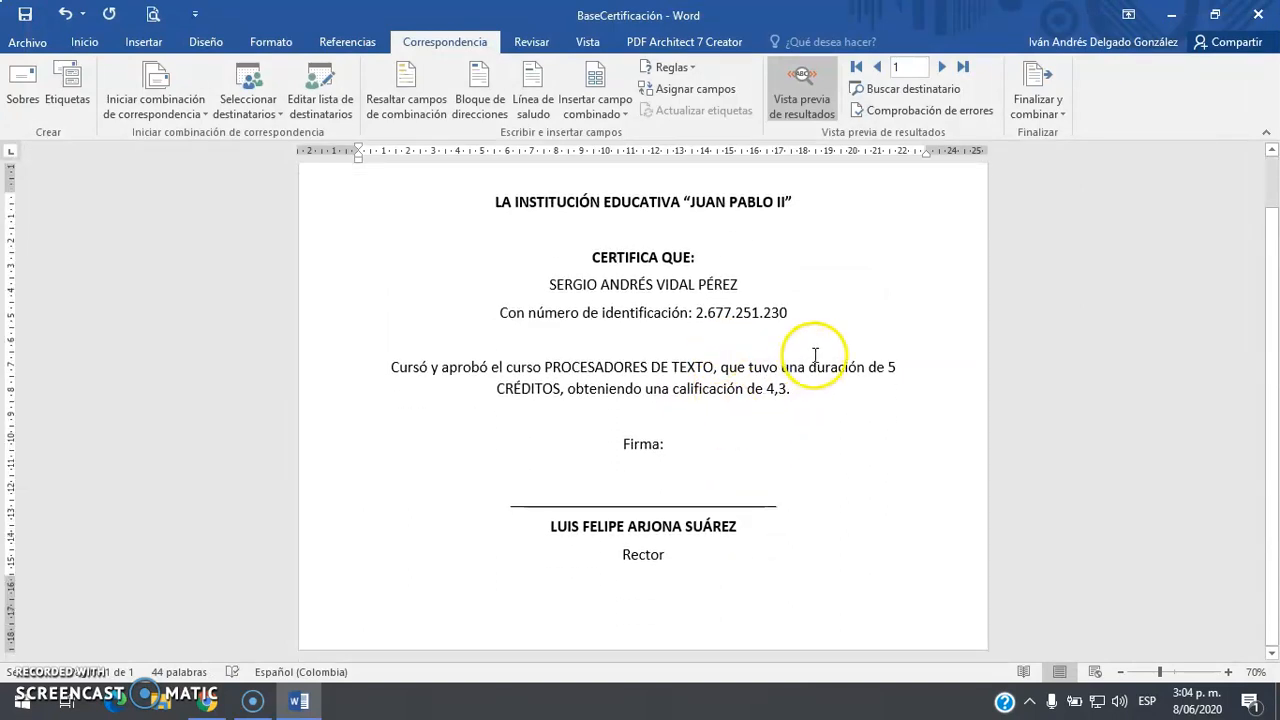
scroll(815, 355, "up", 1)
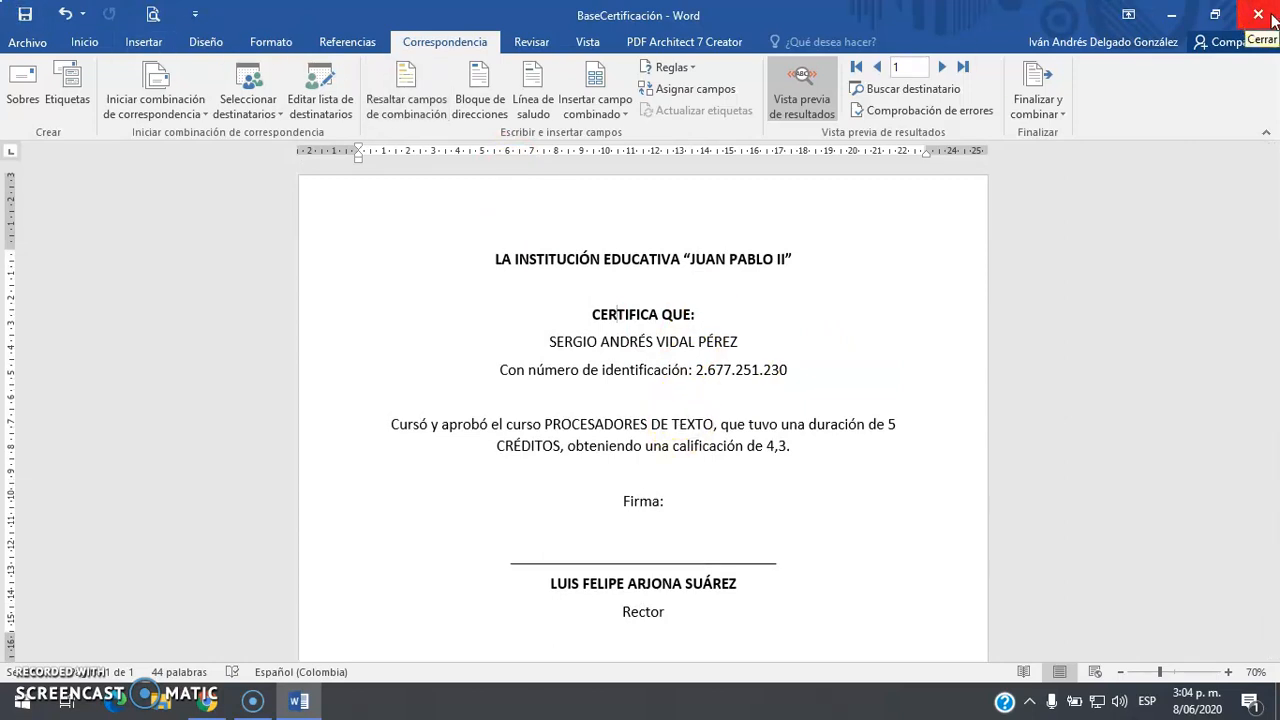
left_click(1258, 14)
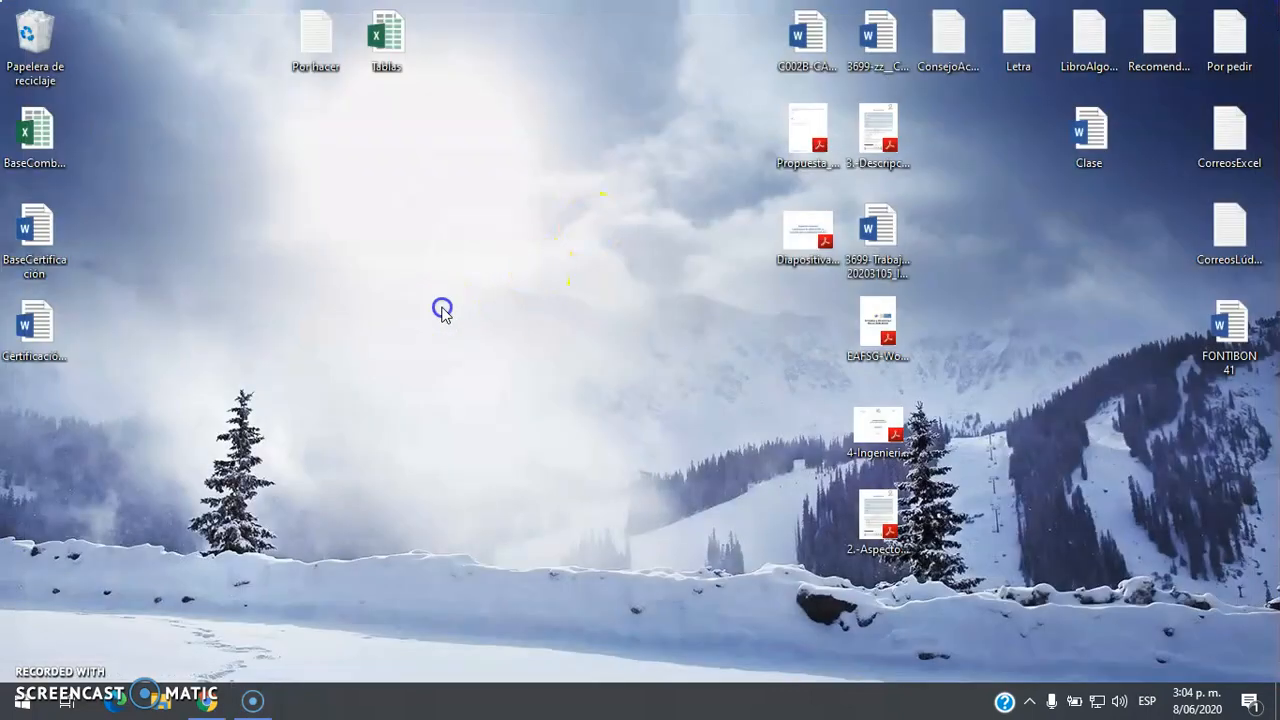
left_click(45, 155)
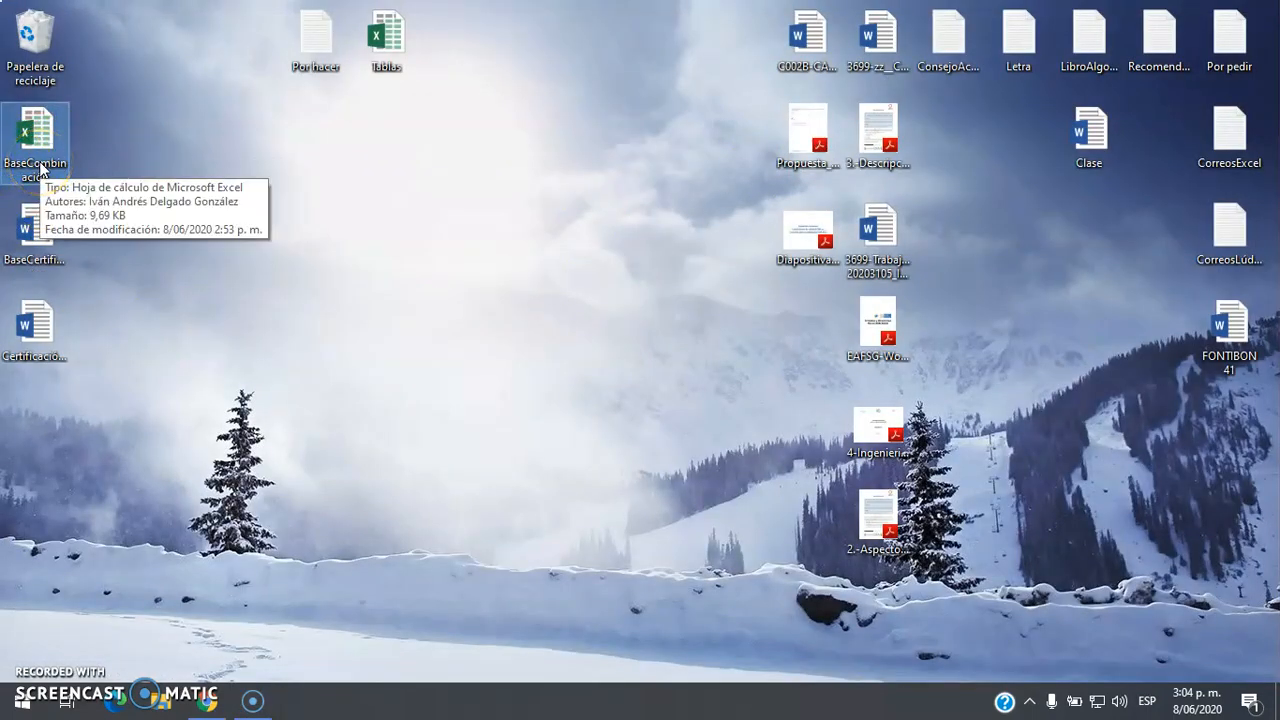
left_click(56, 255)
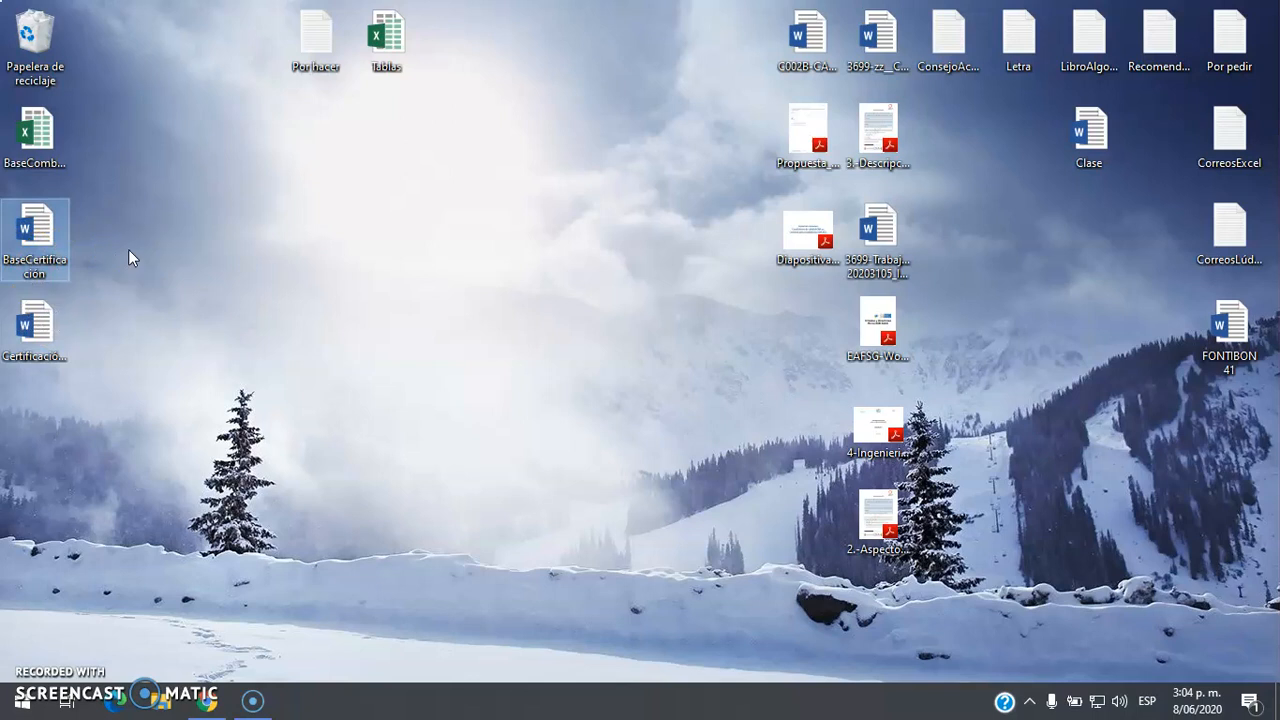
left_click(30, 130)
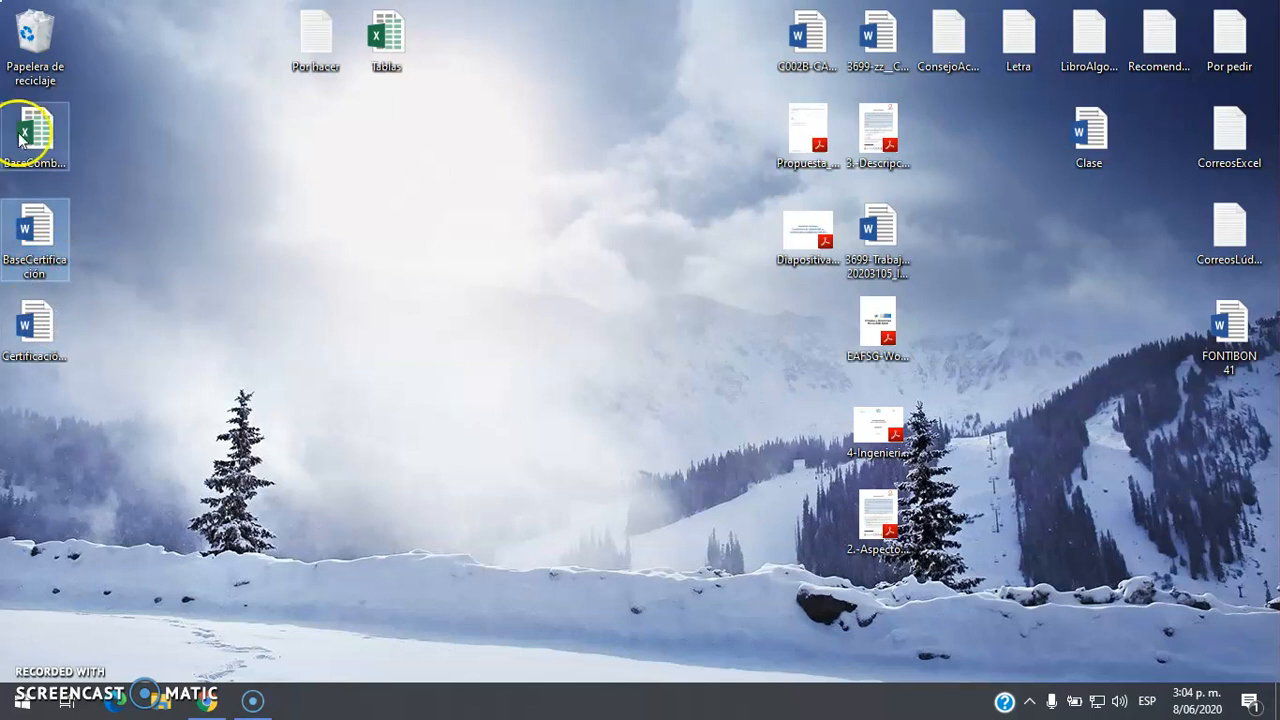
left_click(20, 352)
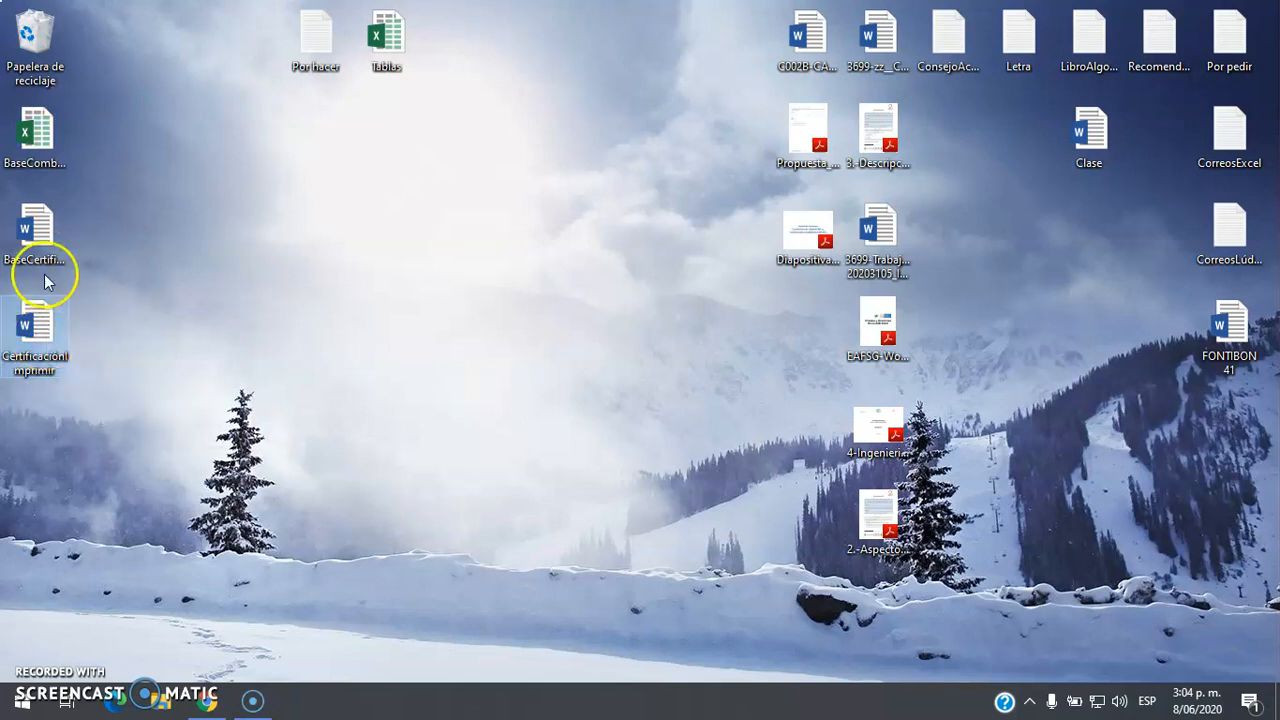
left_click(32, 242)
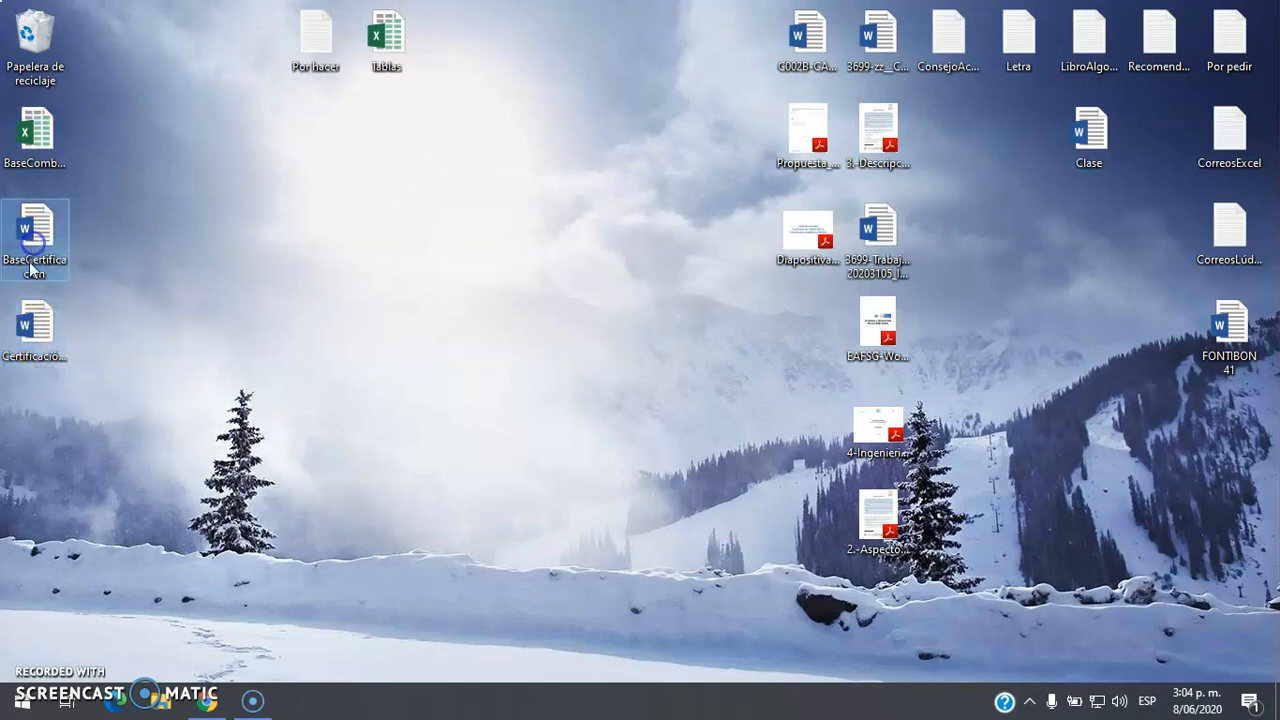
left_click(38, 345)
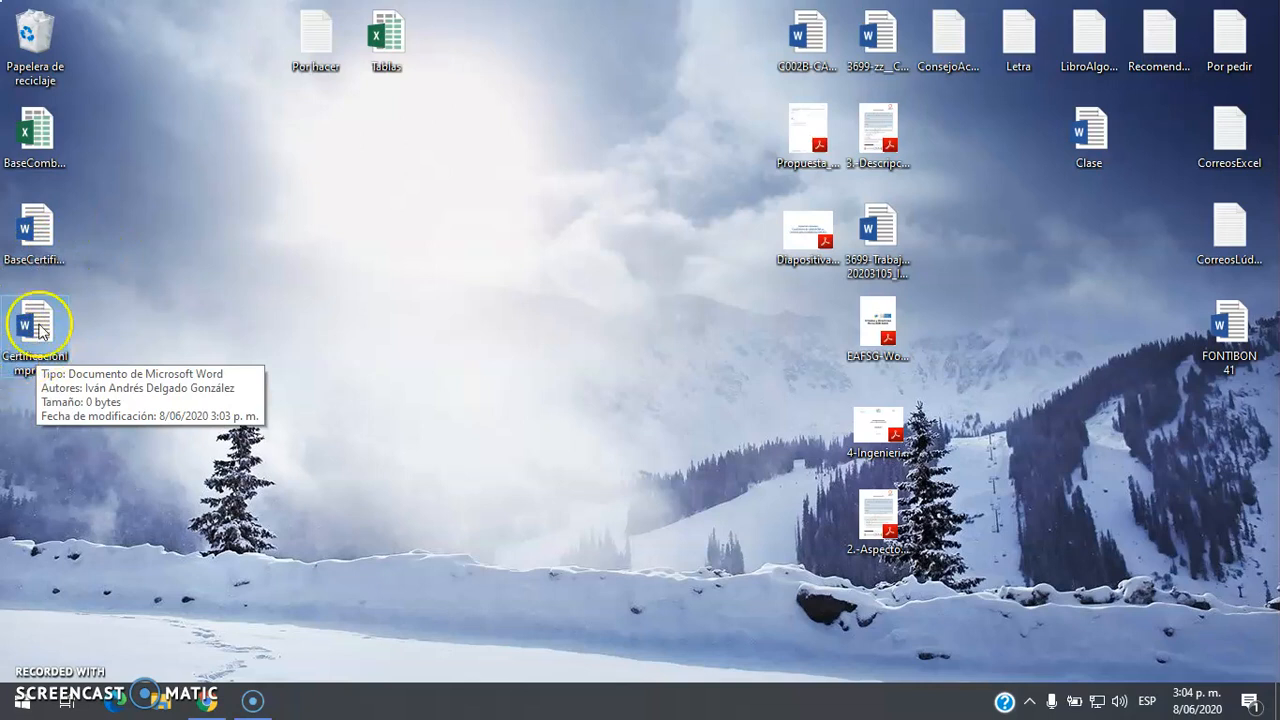